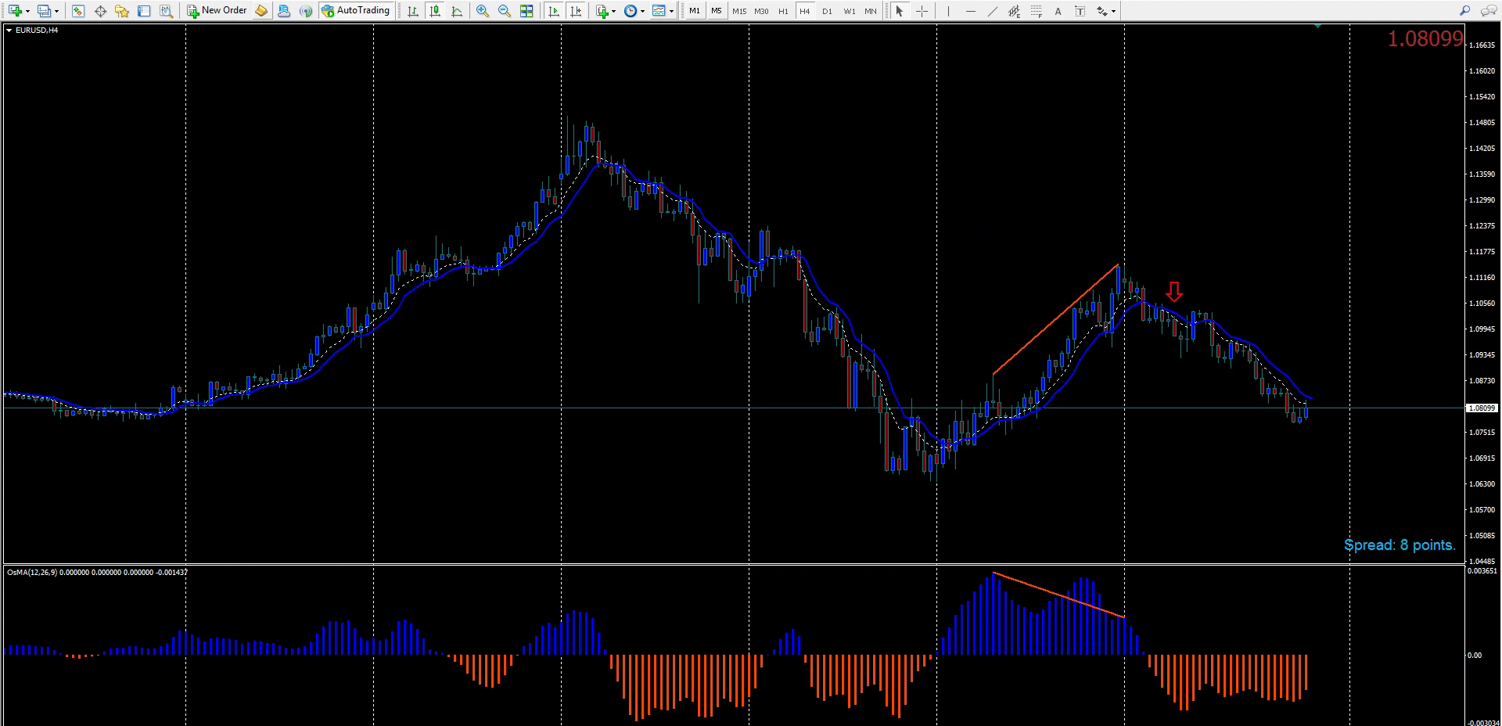
# - Check the current date in the system calendar and close it again
pyautogui.click(1455, 725)
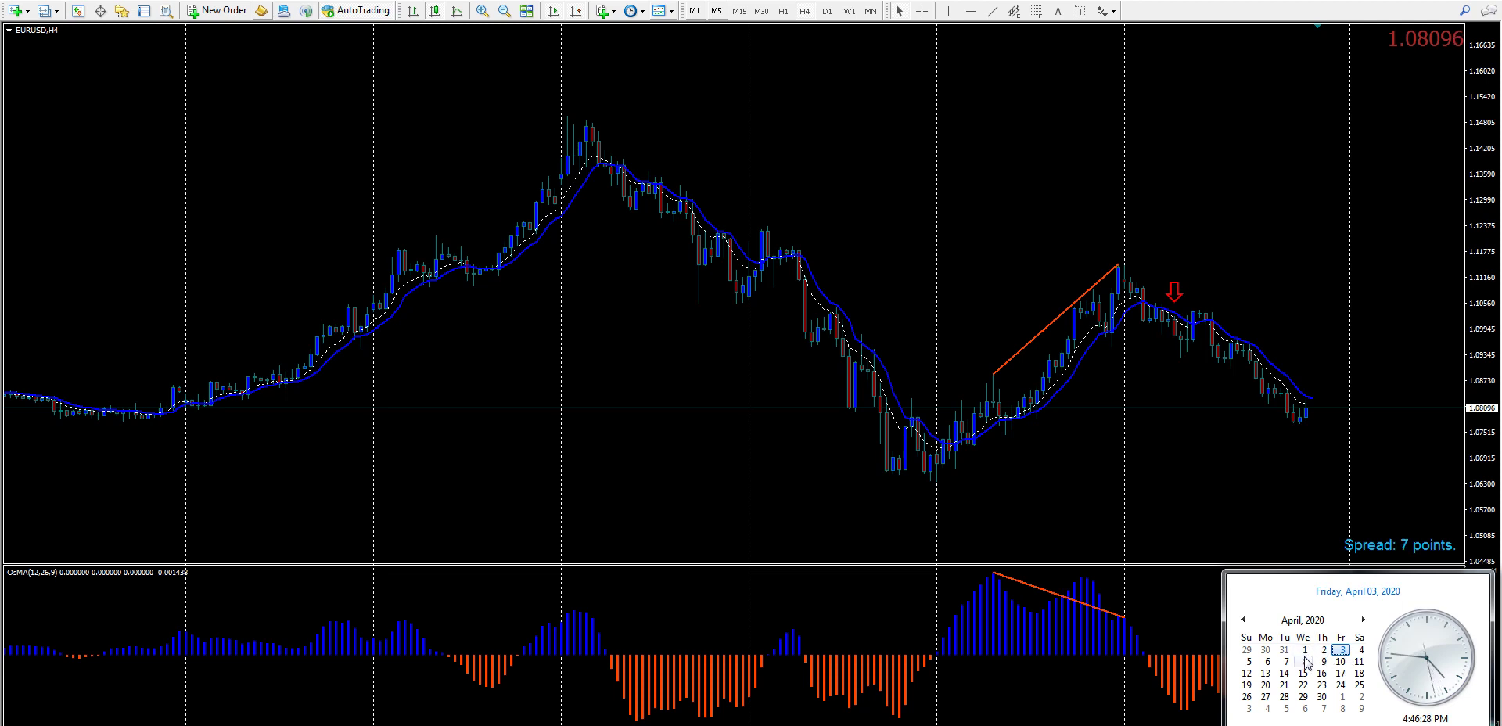
pyautogui.click(865, 144)
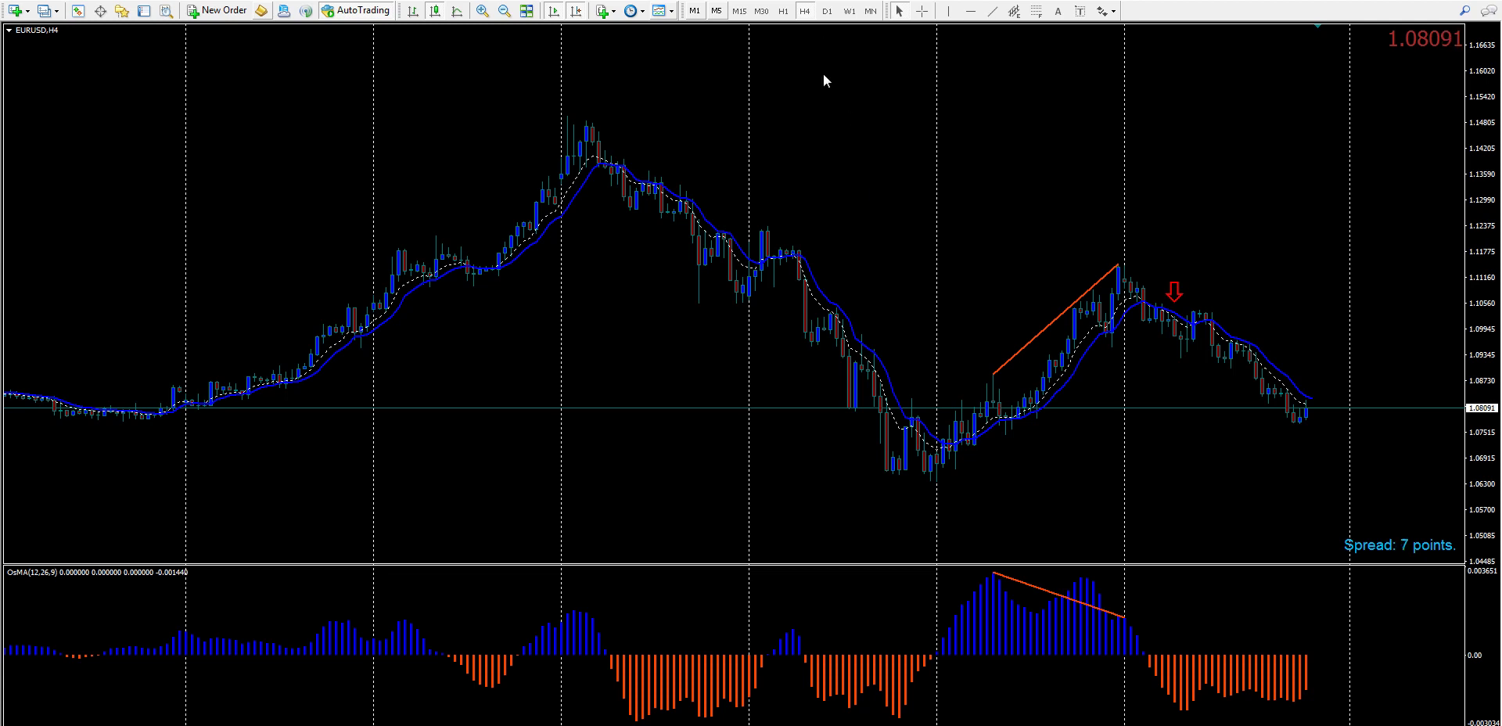
# - Examine the EURUSD chart on the daily timeframe with enlarged candles and return to H4
pyautogui.click(827, 12)
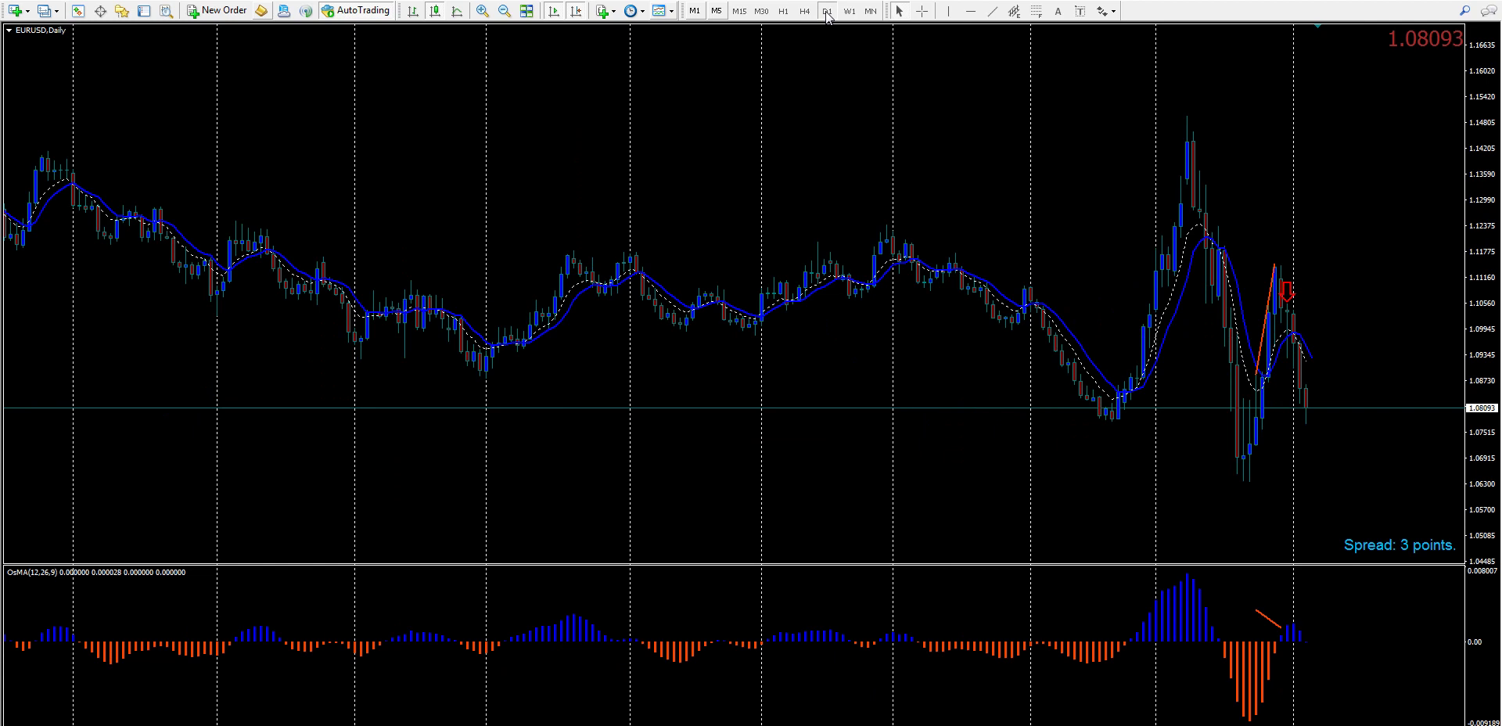
pyautogui.click(480, 16)
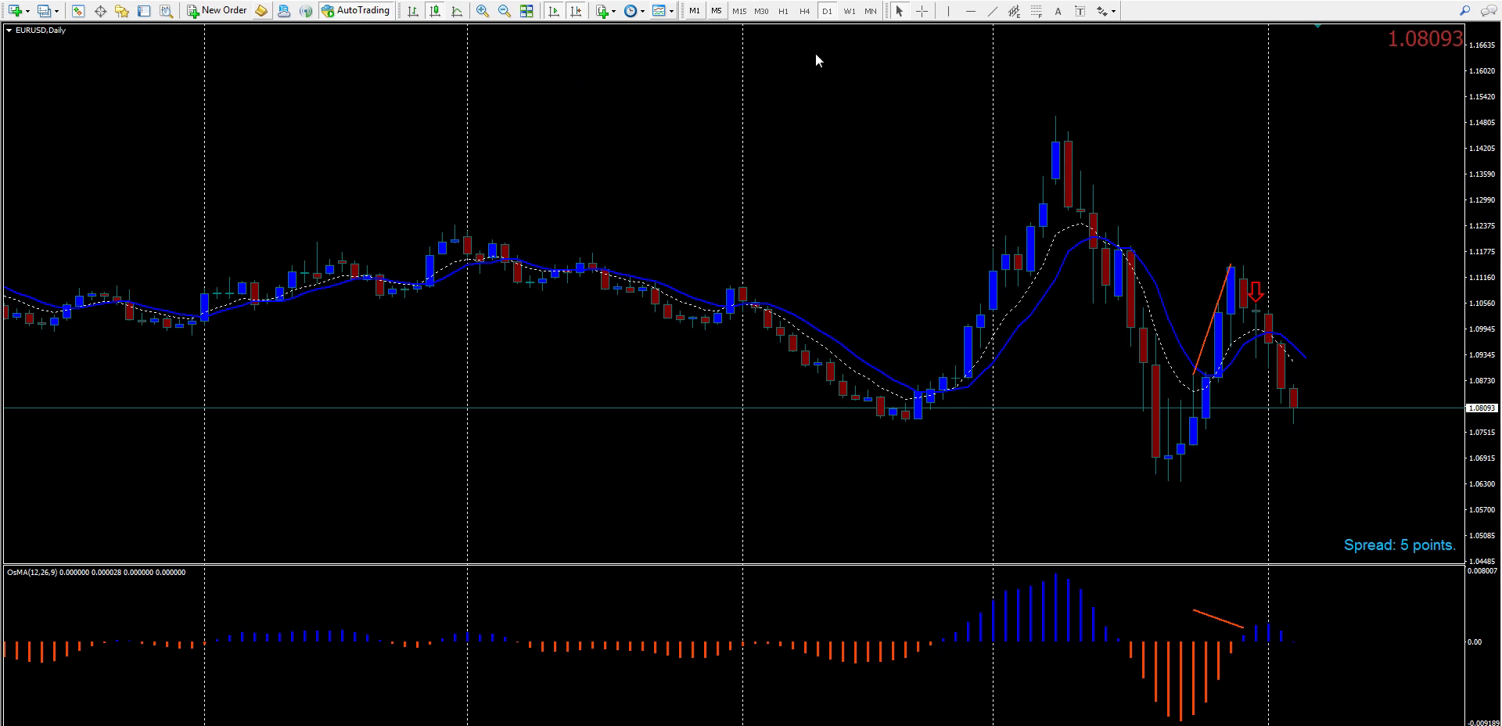
pyautogui.click(805, 11)
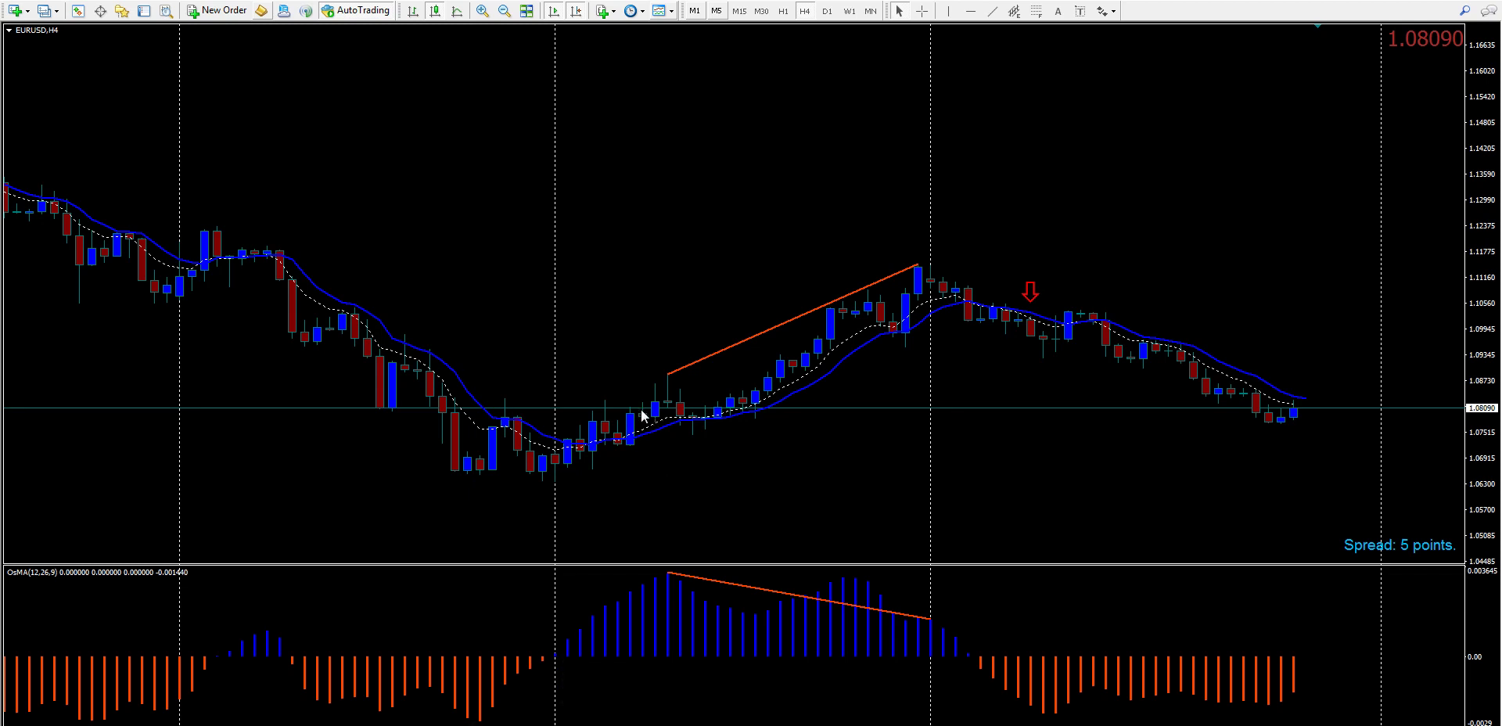
# - Measure the EURUSD rally up to the divergence line's high and the decline following the red down arrow with the crosshair
pyautogui.hotkey('ctrl', 'f')
pyautogui.moveTo(610, 412); pyautogui.dragTo(926, 261)
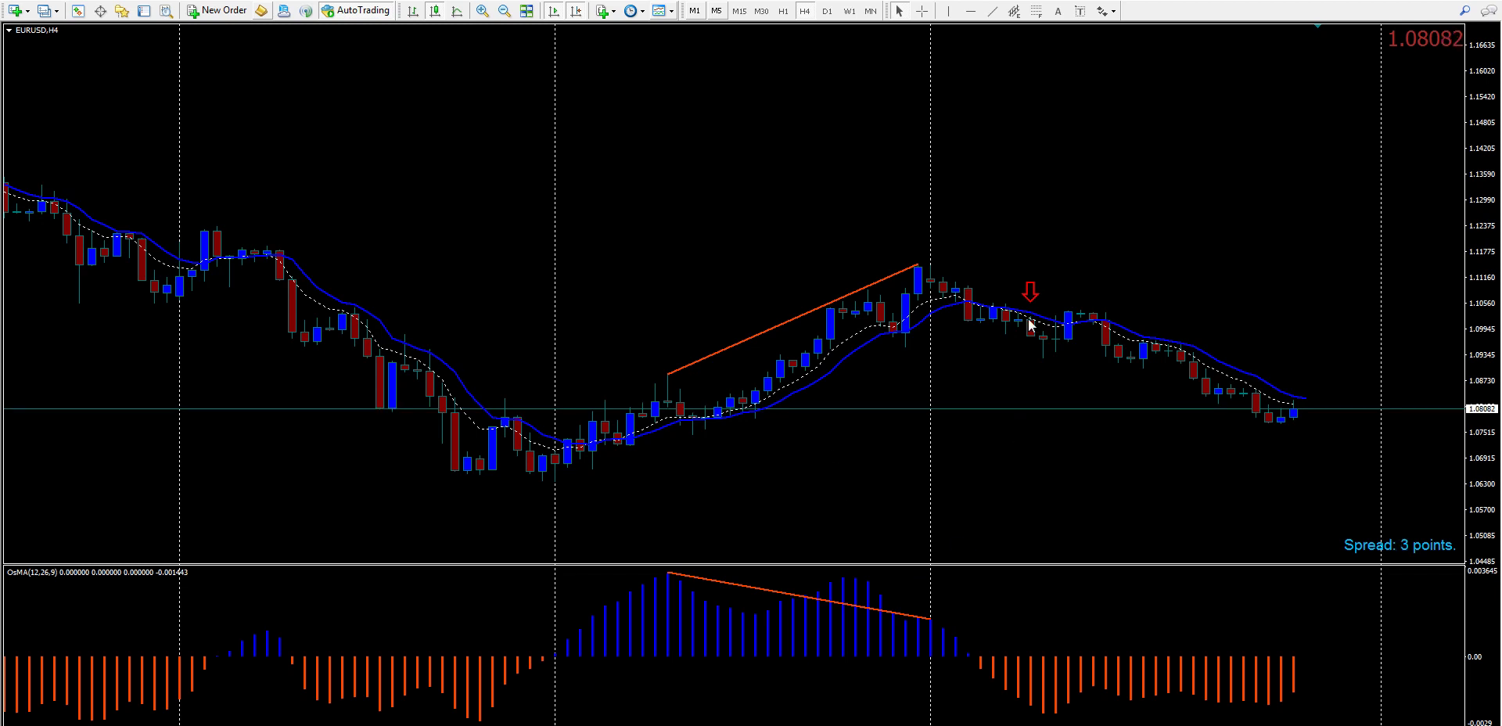
pyautogui.hotkey('ctrl', 'f')
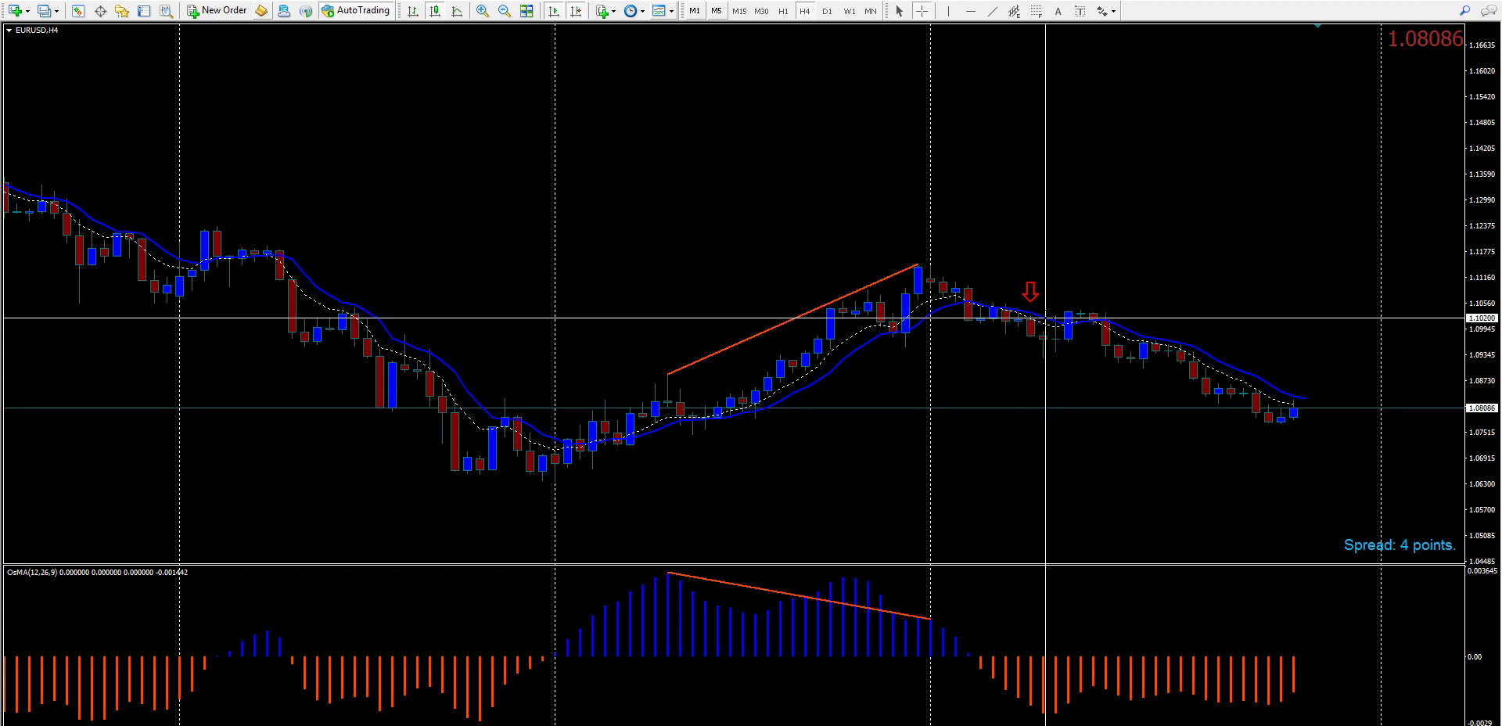
pyautogui.moveTo(1045, 318); pyautogui.dragTo(1190, 326)
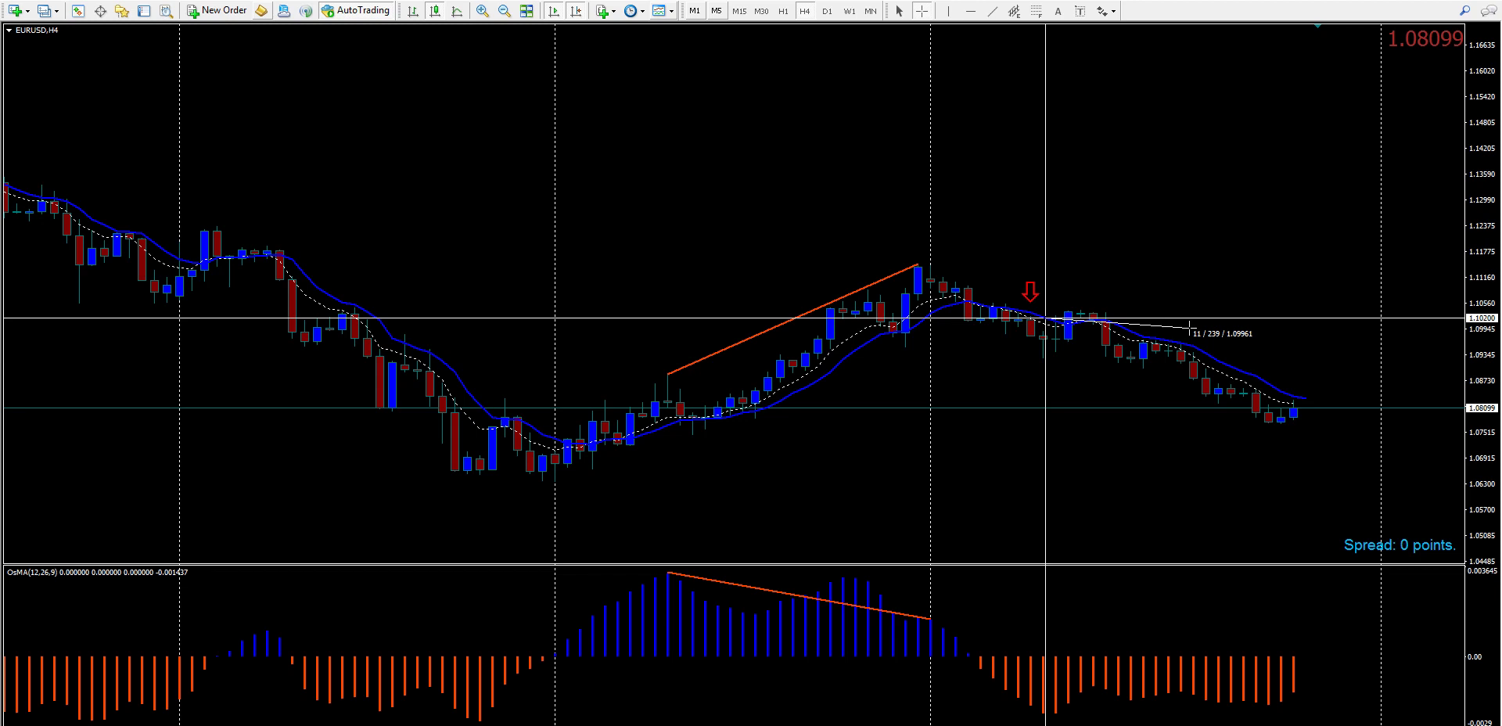
pyautogui.moveTo(1189, 327); pyautogui.dragTo(1275, 435)
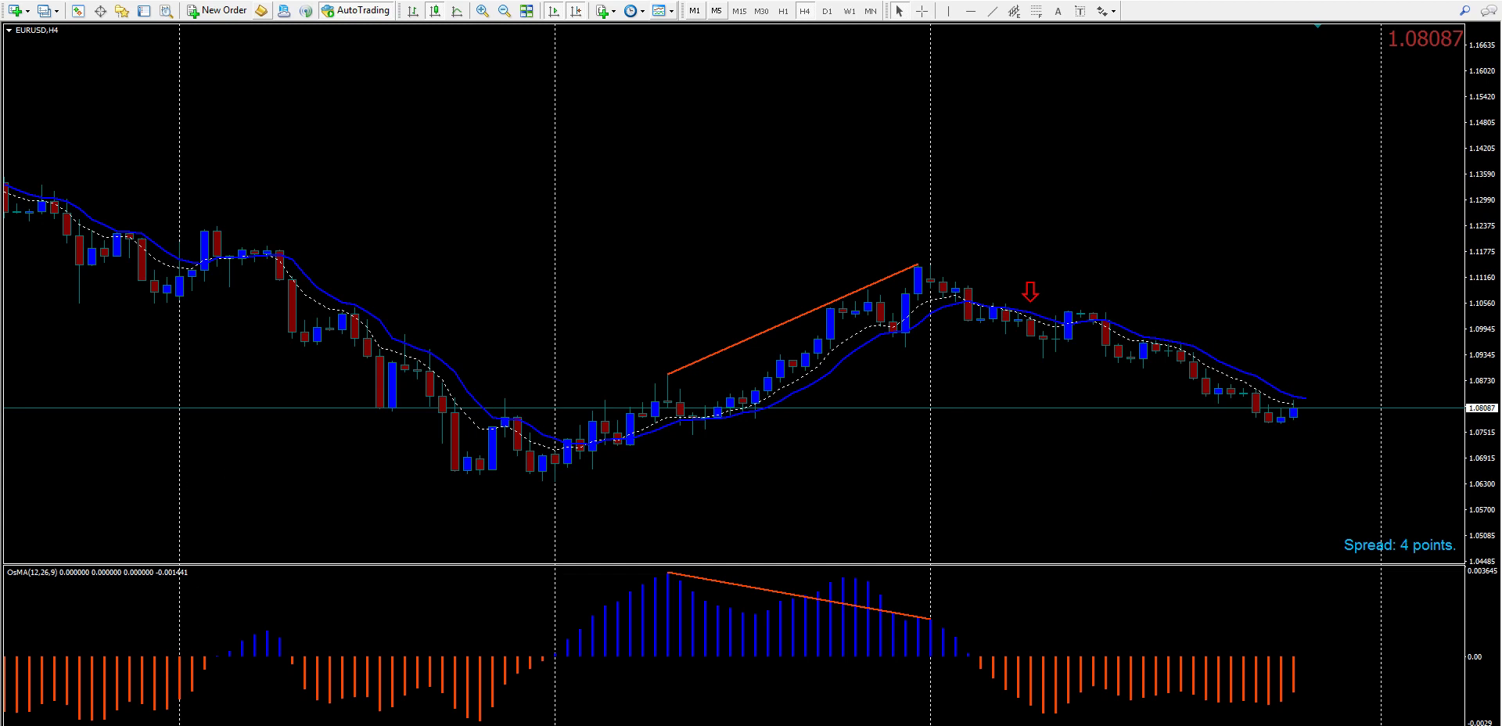
# - Switch to the USDCHF H4 chart and draw divergence trendlines across the two latest falling price lows and the matching OsMA troughs
pyautogui.hotkey('ctrl', 'Tab')
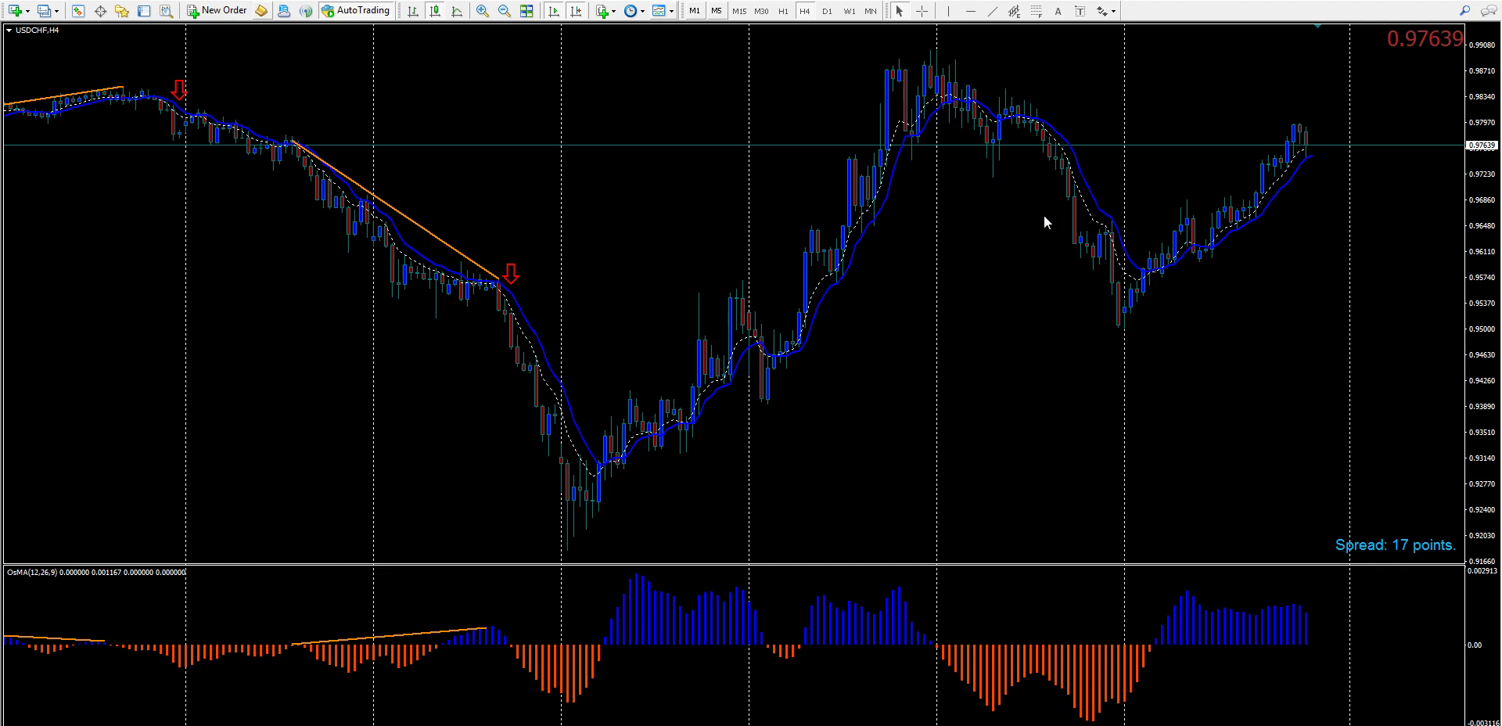
pyautogui.click(993, 10)
pyautogui.moveTo(994, 179)
pyautogui.mouseDown()
pyautogui.moveTo(1041, 258)
pyautogui.moveTo(1117, 327)
pyautogui.mouseUp()
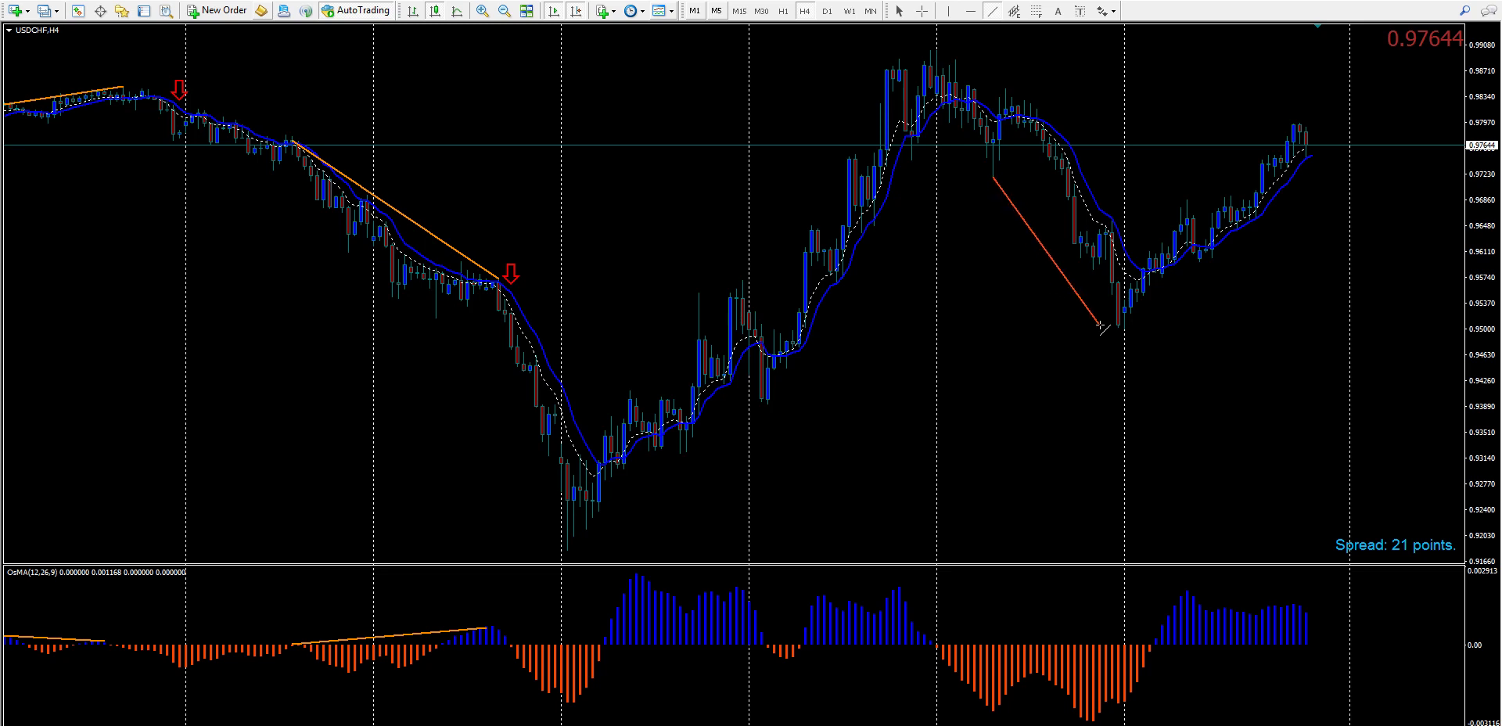
pyautogui.click(993, 10)
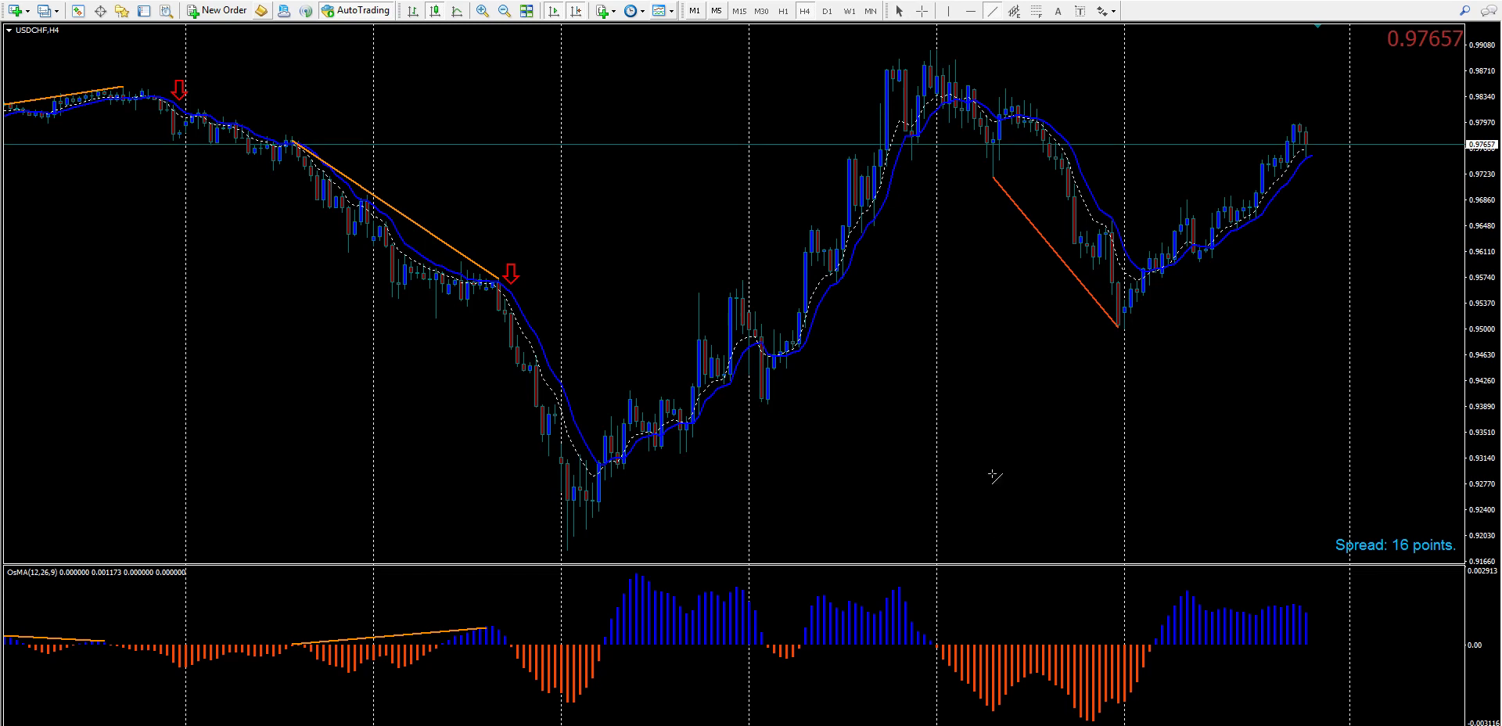
pyautogui.moveTo(993, 712); pyautogui.dragTo(1119, 704)
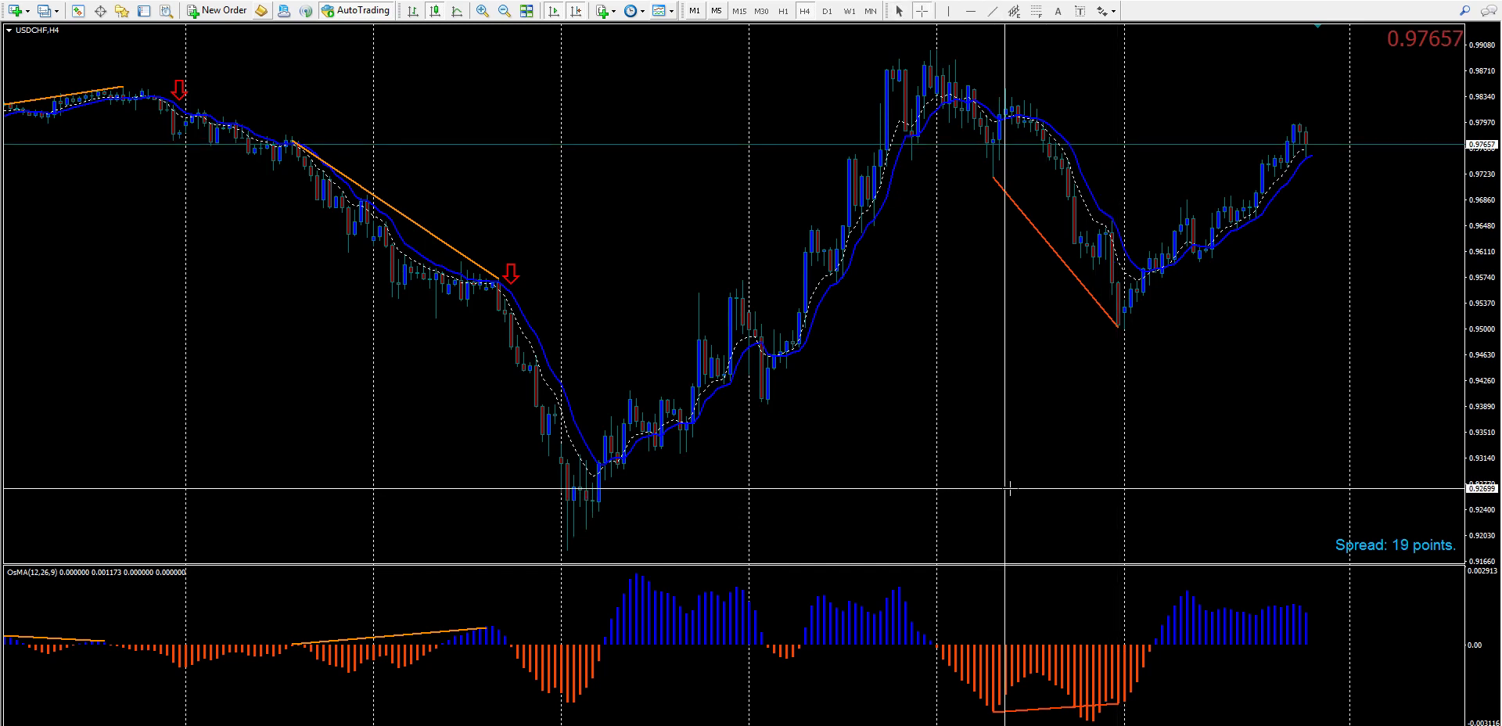
pyautogui.press('Escape')
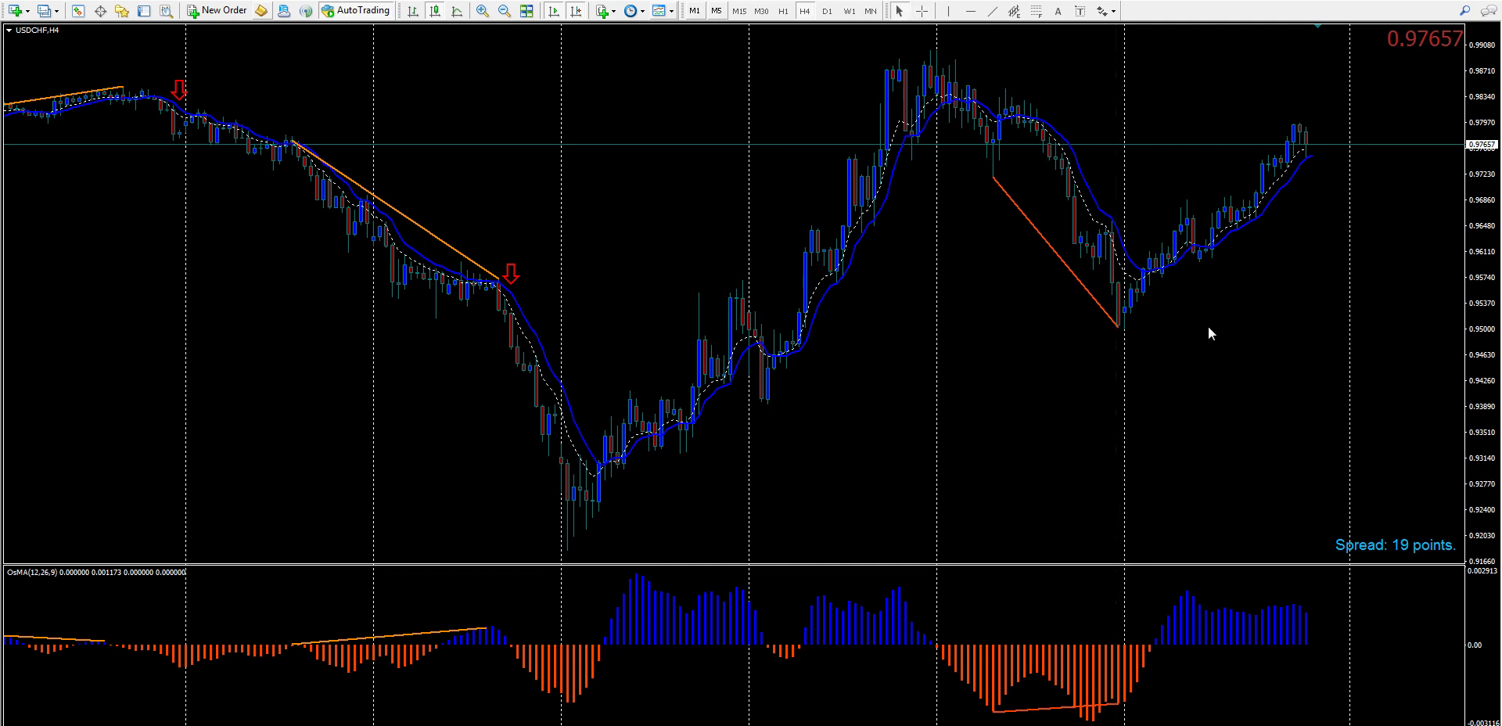
# - Measure the USDCHF rise from the candles after the divergence low to the recent high with the crosshair
pyautogui.middleClick(1187, 330)
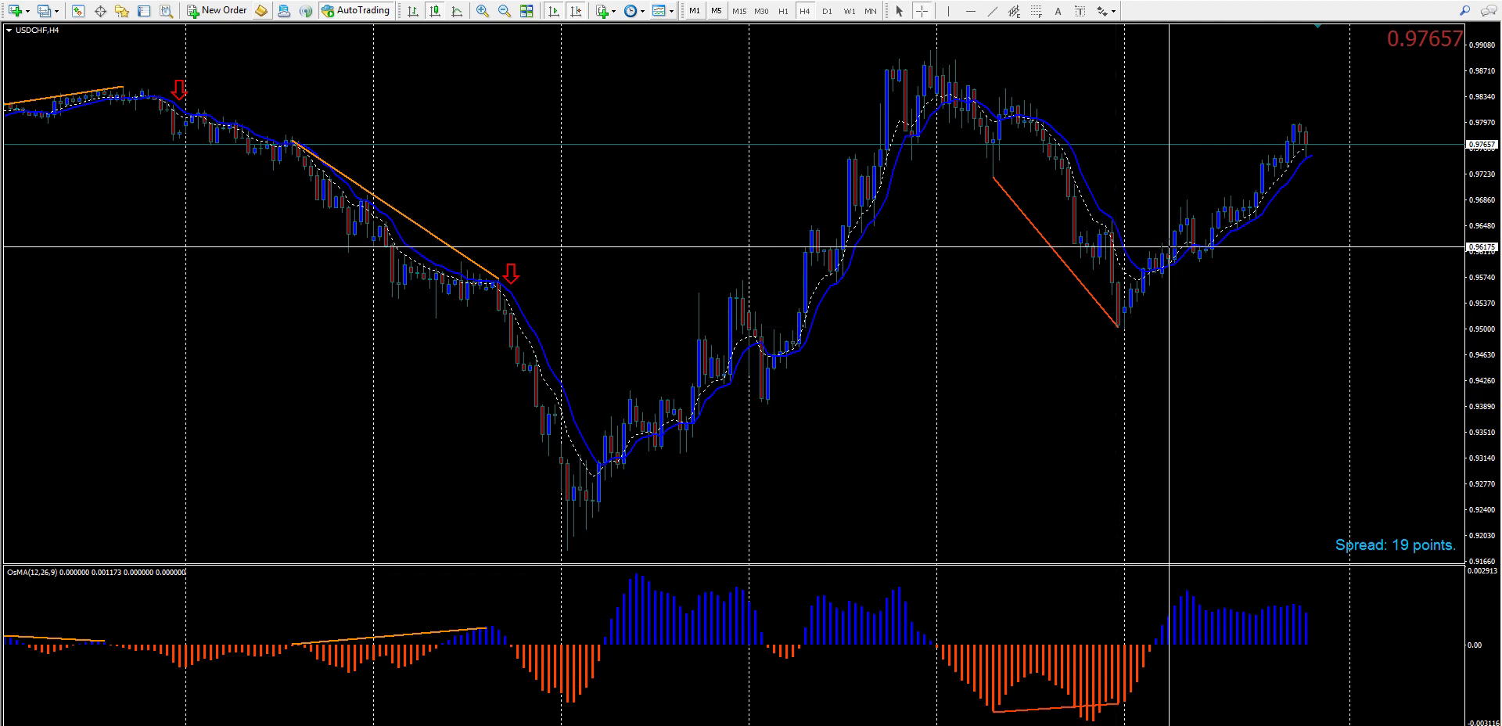
pyautogui.moveTo(1140, 329); pyautogui.dragTo(1309, 123)
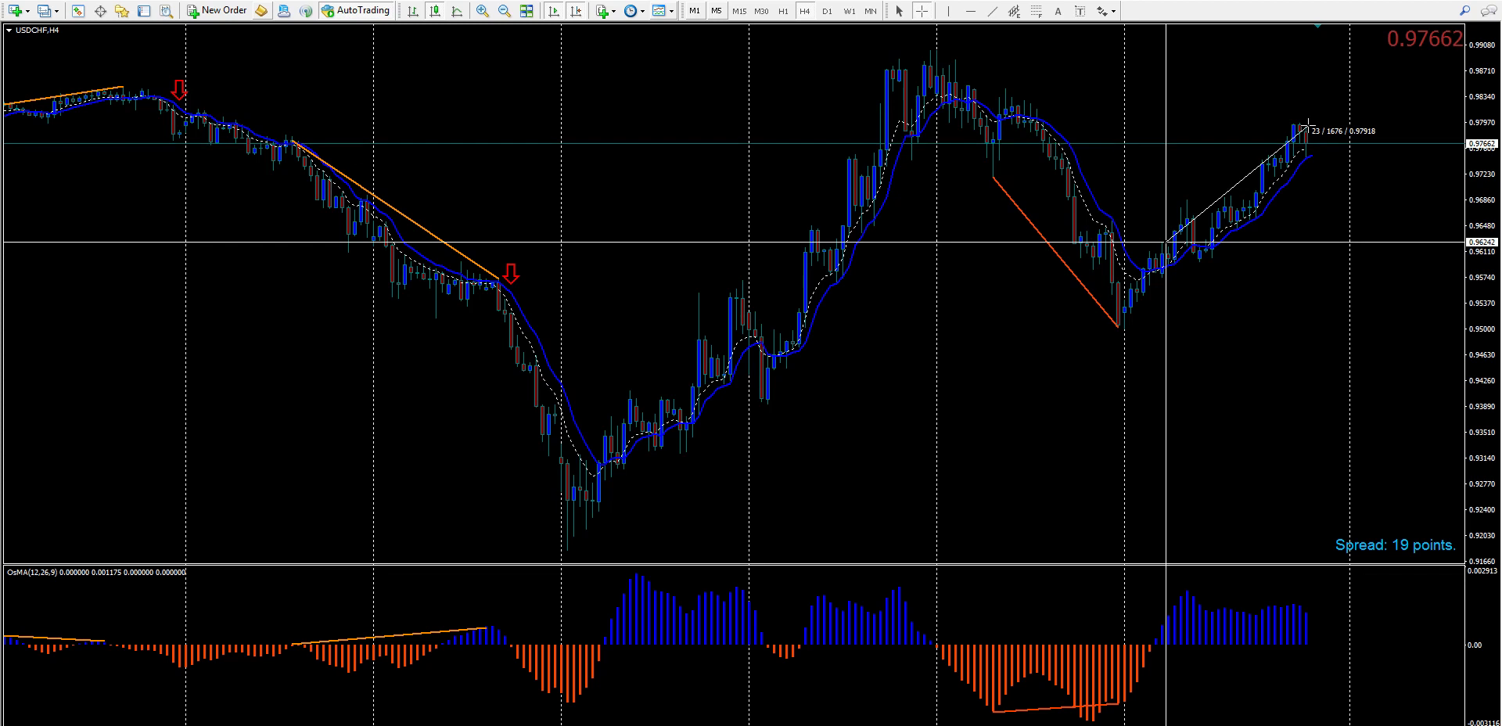
pyautogui.moveTo(1308, 124); pyautogui.dragTo(1243, 229)
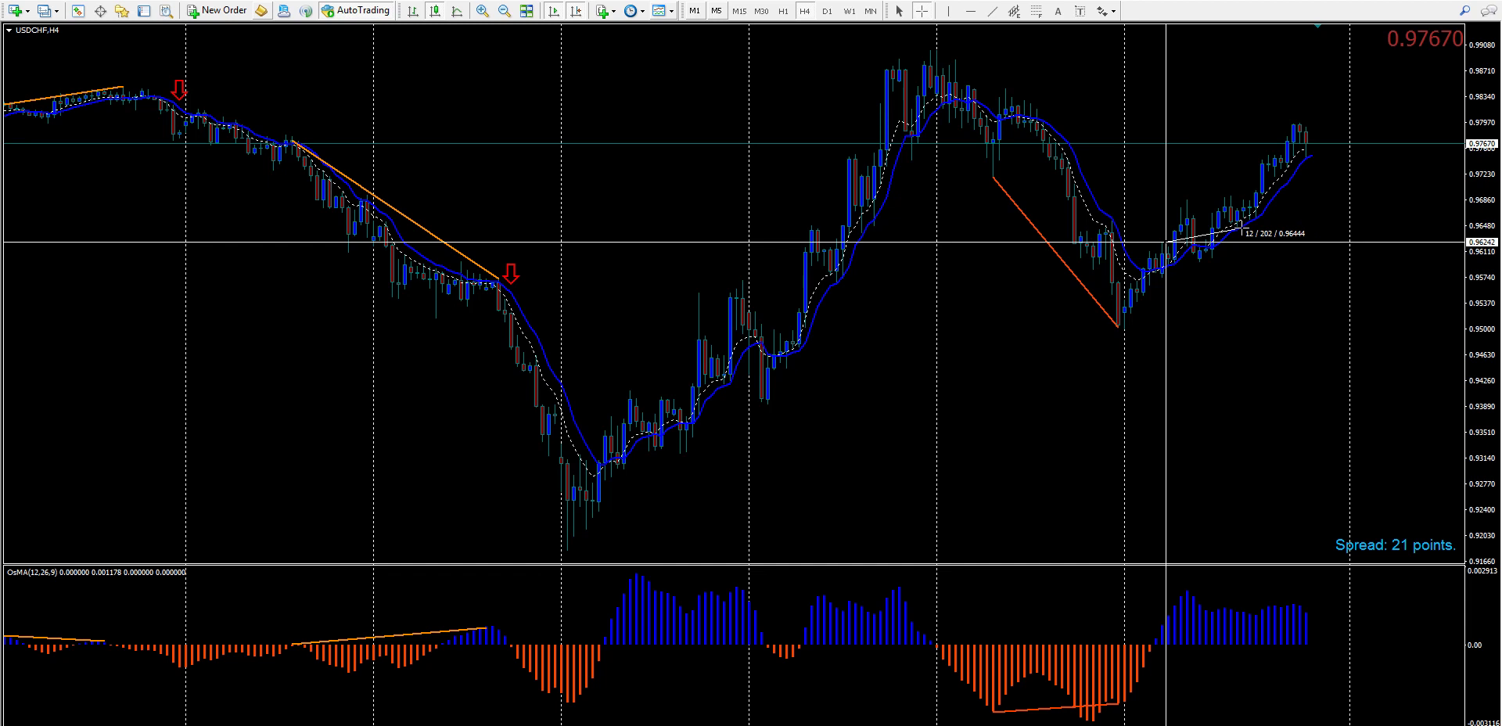
pyautogui.moveTo(1243, 229); pyautogui.dragTo(1293, 207)
pyautogui.moveTo(1315, 125)
pyautogui.mouseDown()
pyautogui.moveTo(1311, 55)
pyautogui.moveTo(1311, 137)
pyautogui.moveTo(1312, 38)
pyautogui.moveTo(1306, 71)
pyautogui.moveTo(1252, 130)
pyautogui.moveTo(1303, 113)
pyautogui.moveTo(1252, 105)
pyautogui.mouseUp()
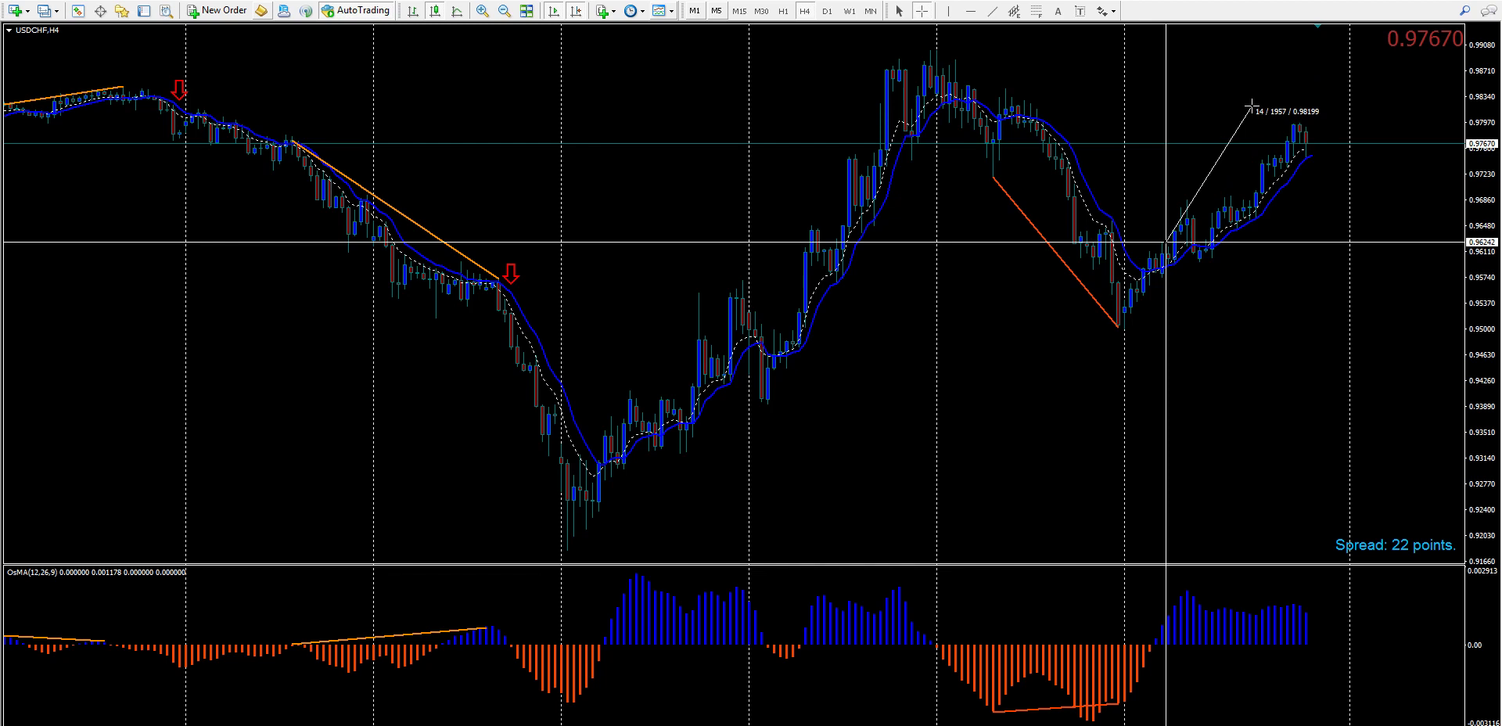
pyautogui.press('Escape')
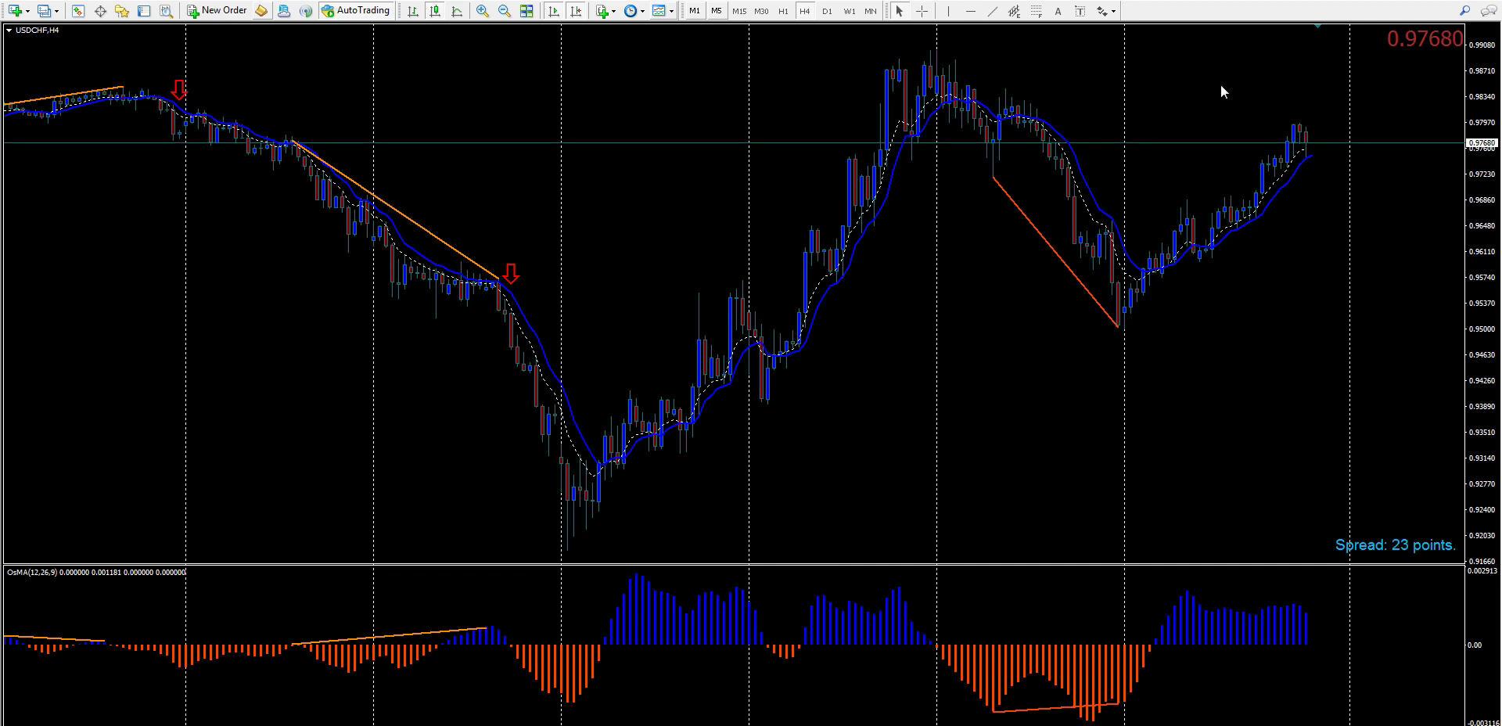
# - Place an Arrow Up marker at the candles rising after the USDCHF divergence low
pyautogui.click(1104, 11)
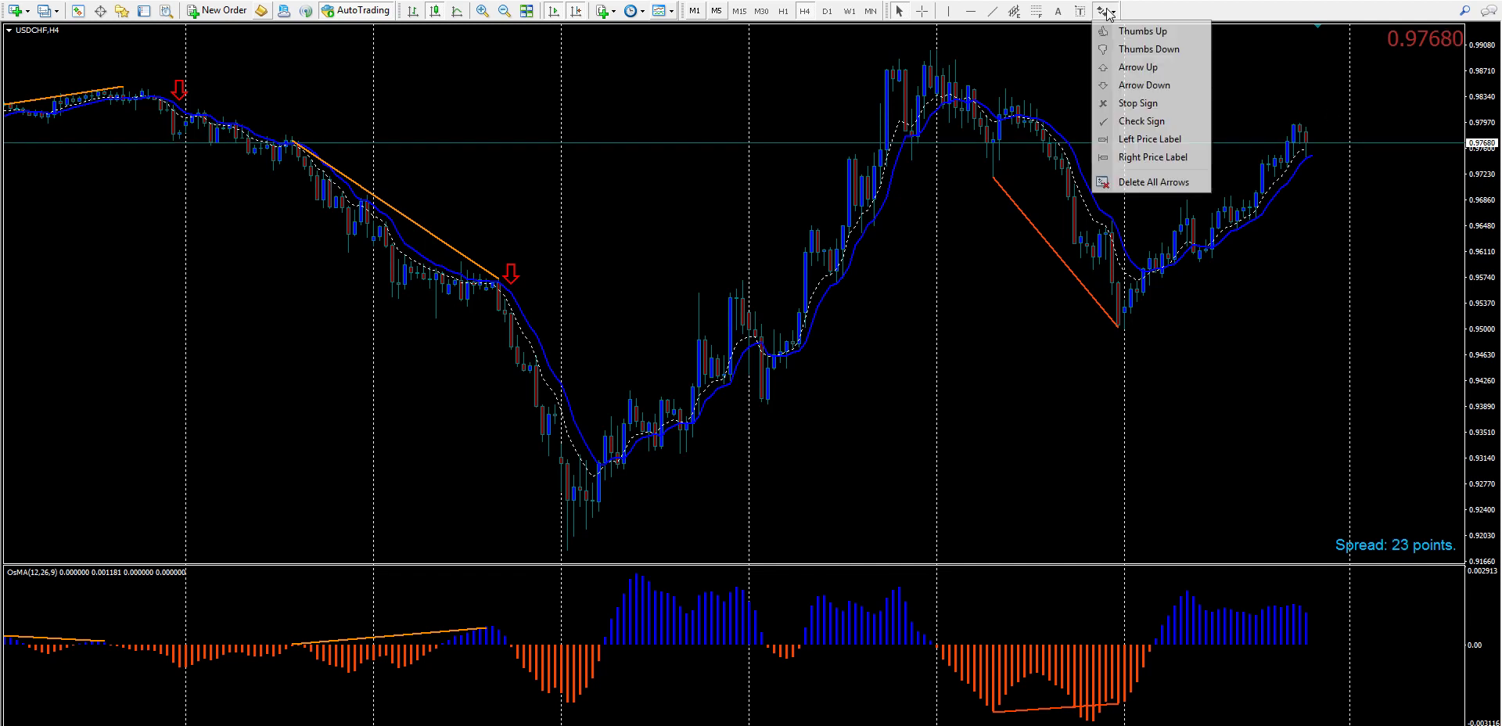
pyautogui.click(1127, 70)
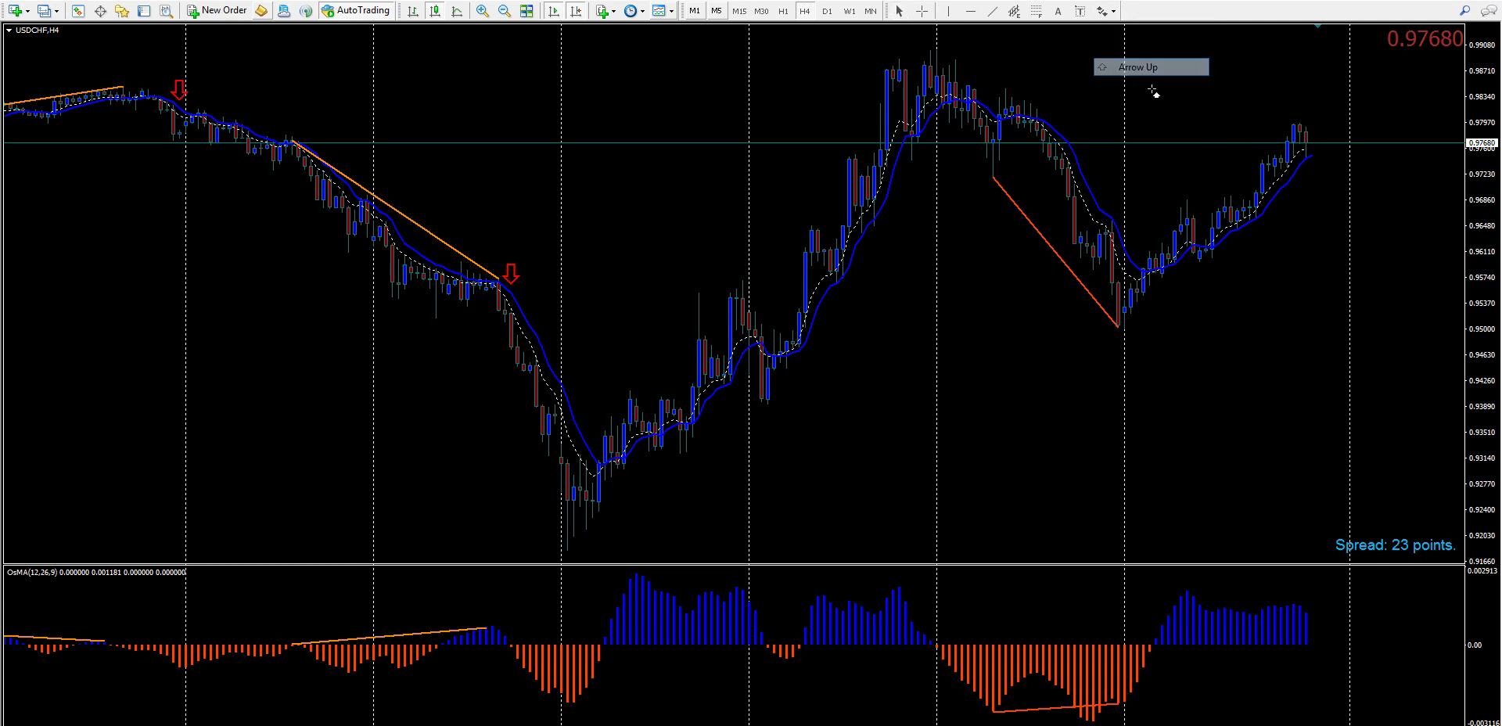
pyautogui.click(1188, 268)
# - Measure the enlarged USDCHF rally from the candle just before the up arrow to the latest high
pyautogui.click(483, 10)
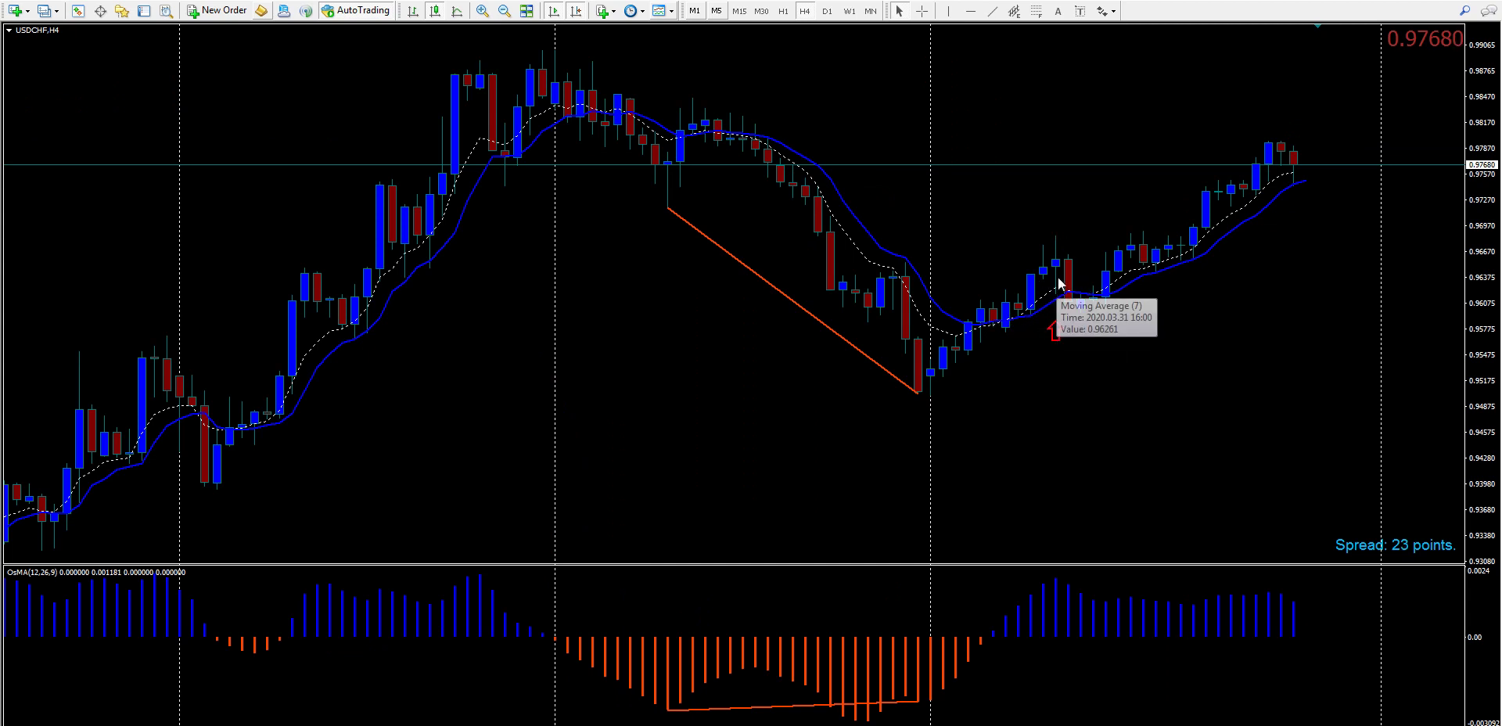
pyautogui.middleClick(1122, 354)
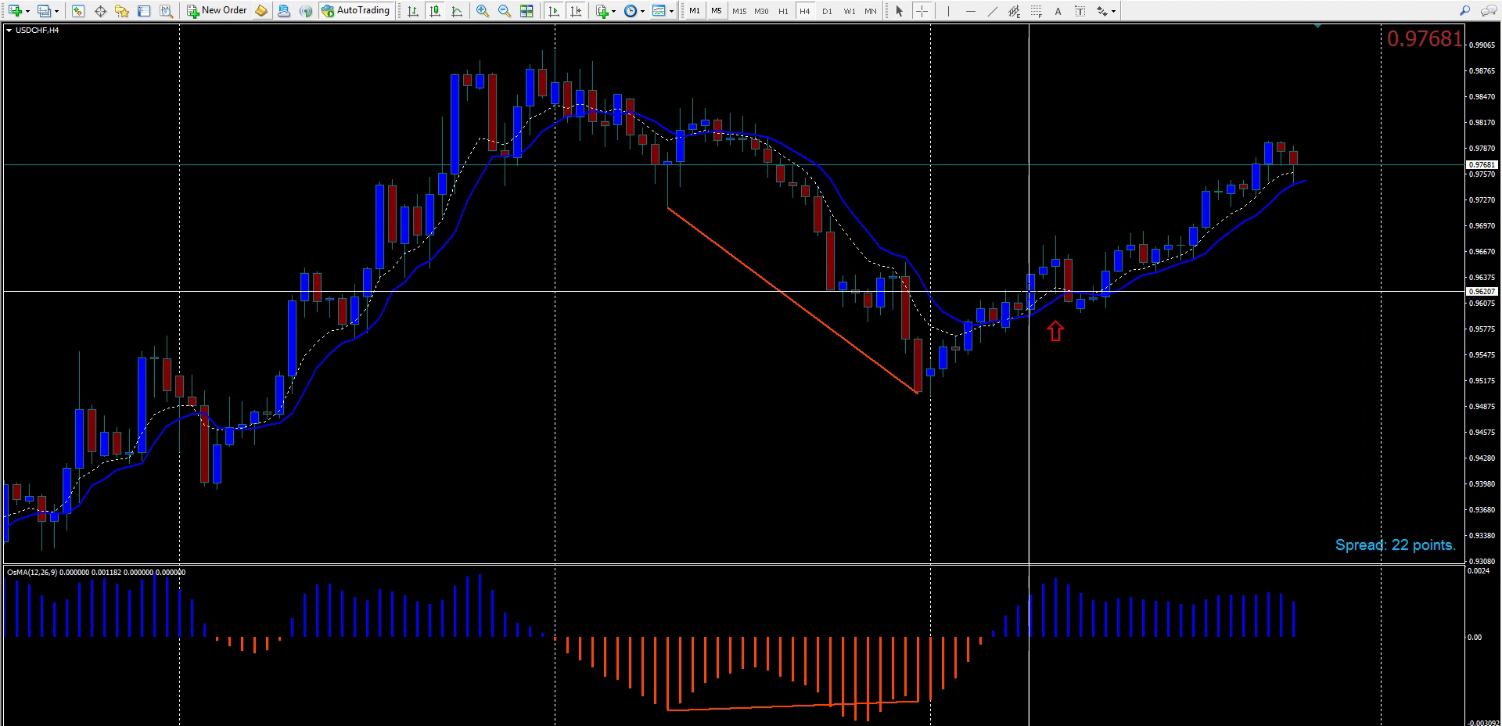
pyautogui.moveTo(1028, 289); pyautogui.dragTo(1289, 141)
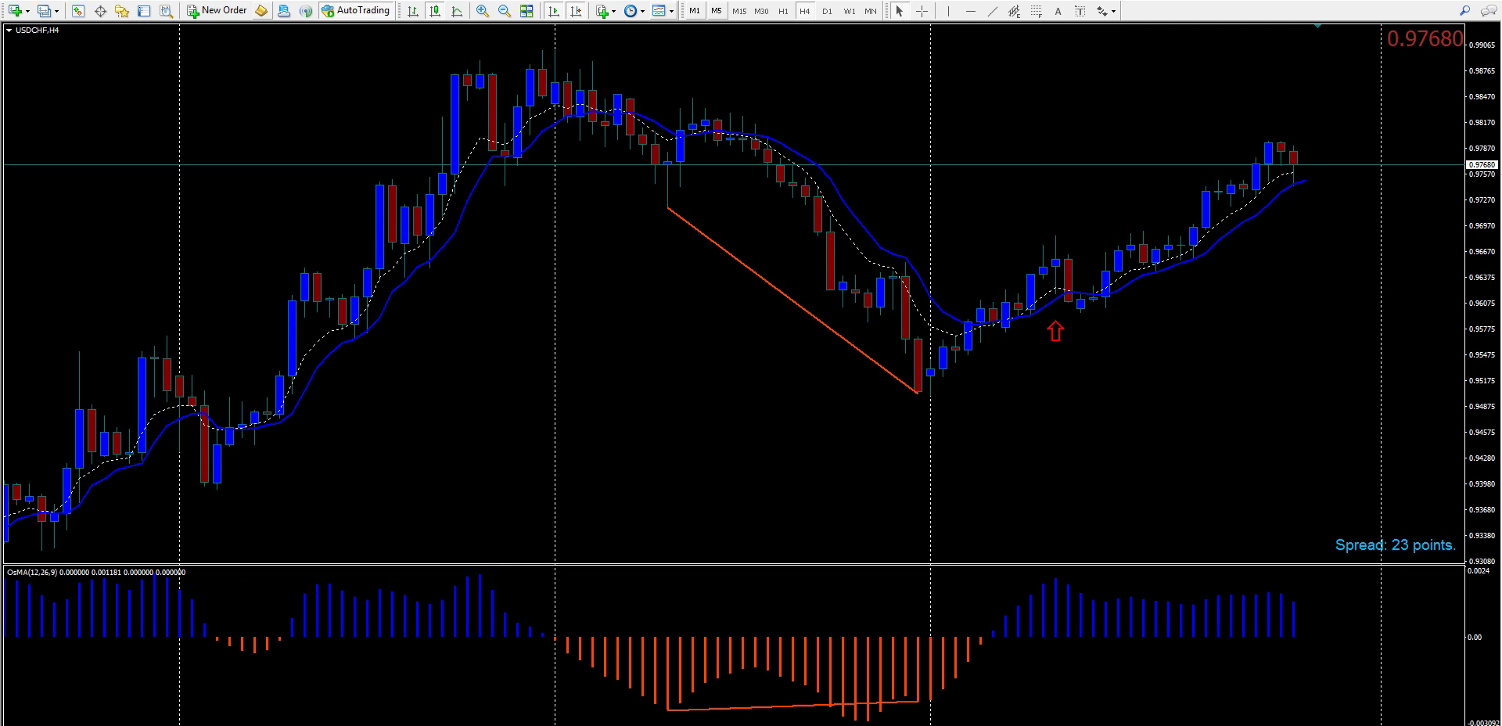
# - Switch to the AUDUSD H4 chart and draw divergence trendlines across the two rising price highs and the matching falling OsMA peaks
pyautogui.hotkey('ctrl', 'Tab')
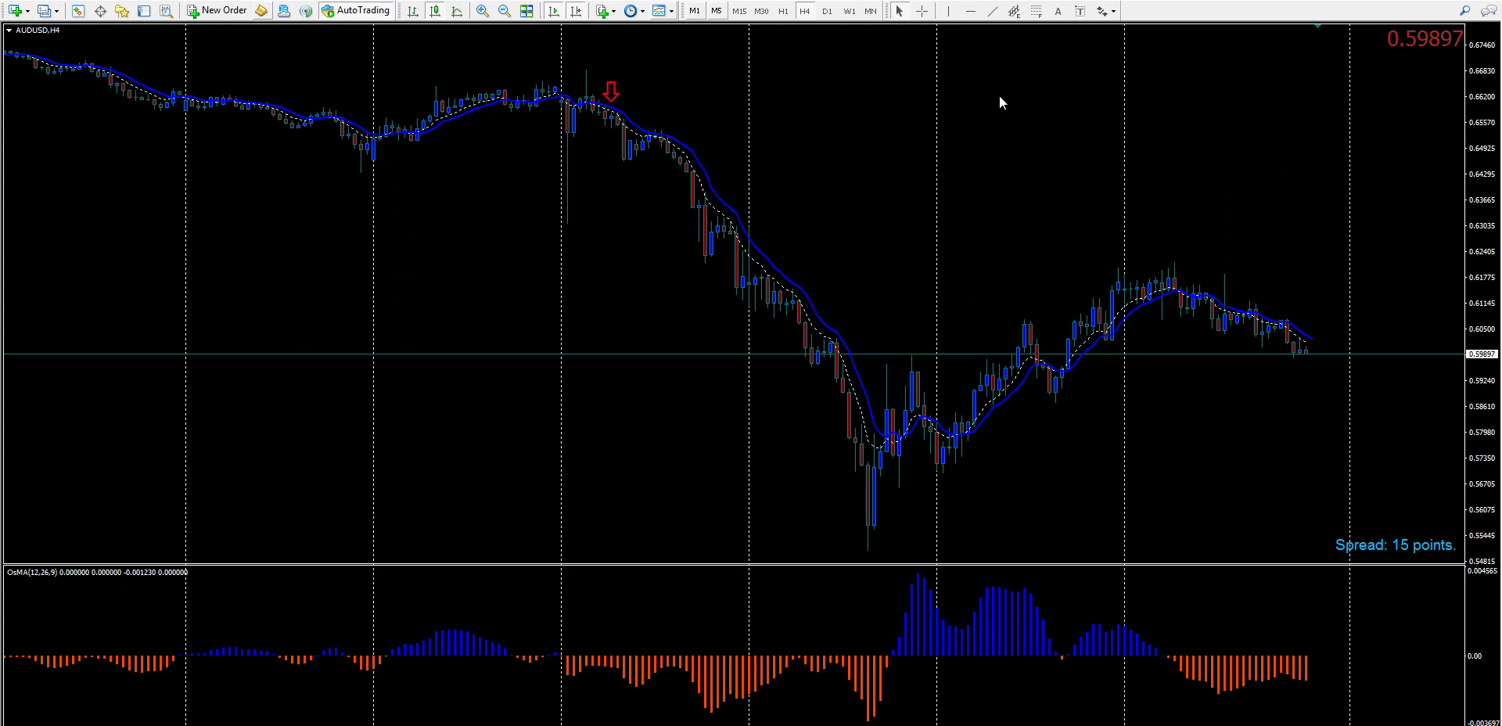
pyautogui.click(993, 12)
pyautogui.moveTo(1025, 317)
pyautogui.mouseDown()
pyautogui.moveTo(1169, 265)
pyautogui.moveTo(1120, 270)
pyautogui.mouseUp()
pyautogui.click(992, 11)
pyautogui.moveTo(1023, 589); pyautogui.dragTo(1125, 624)
pyautogui.middleClick(1107, 475)
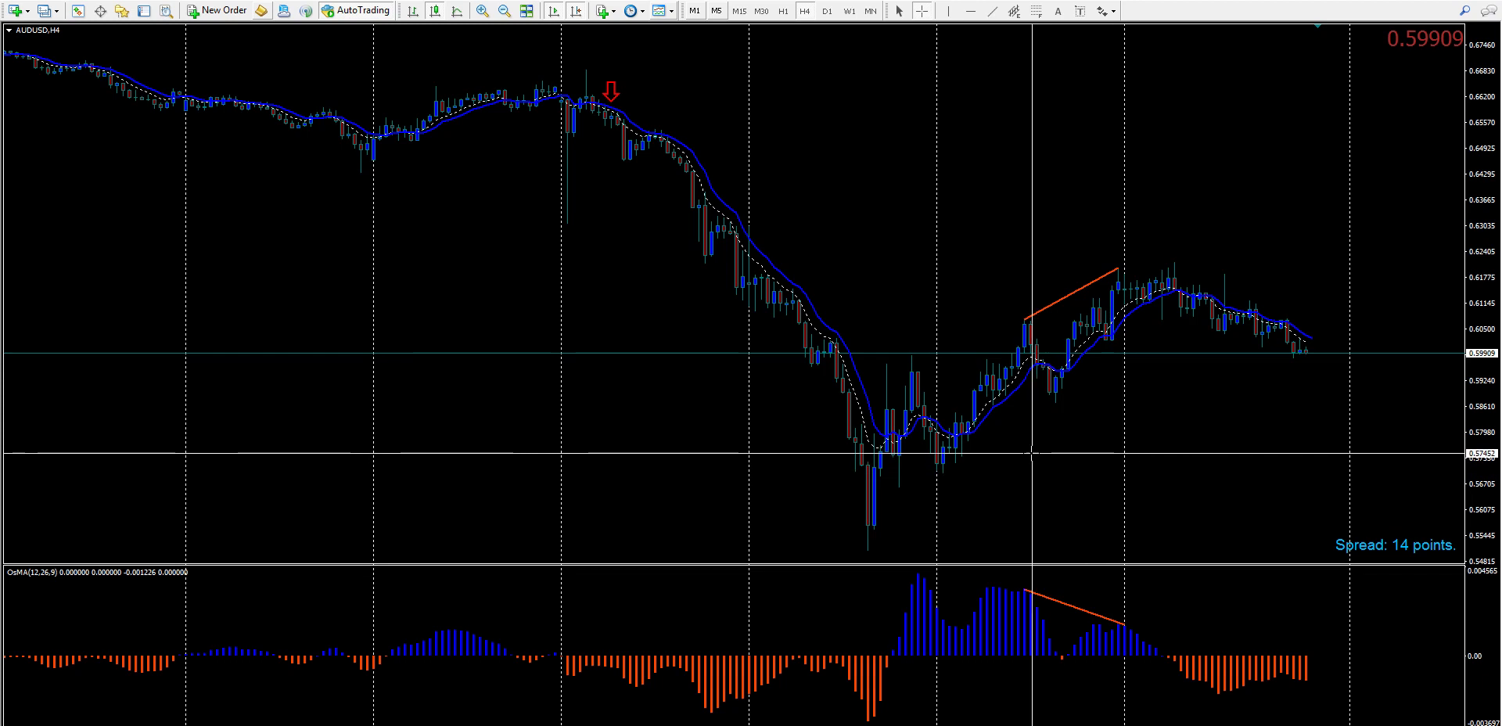
pyautogui.middleClick(1063, 450)
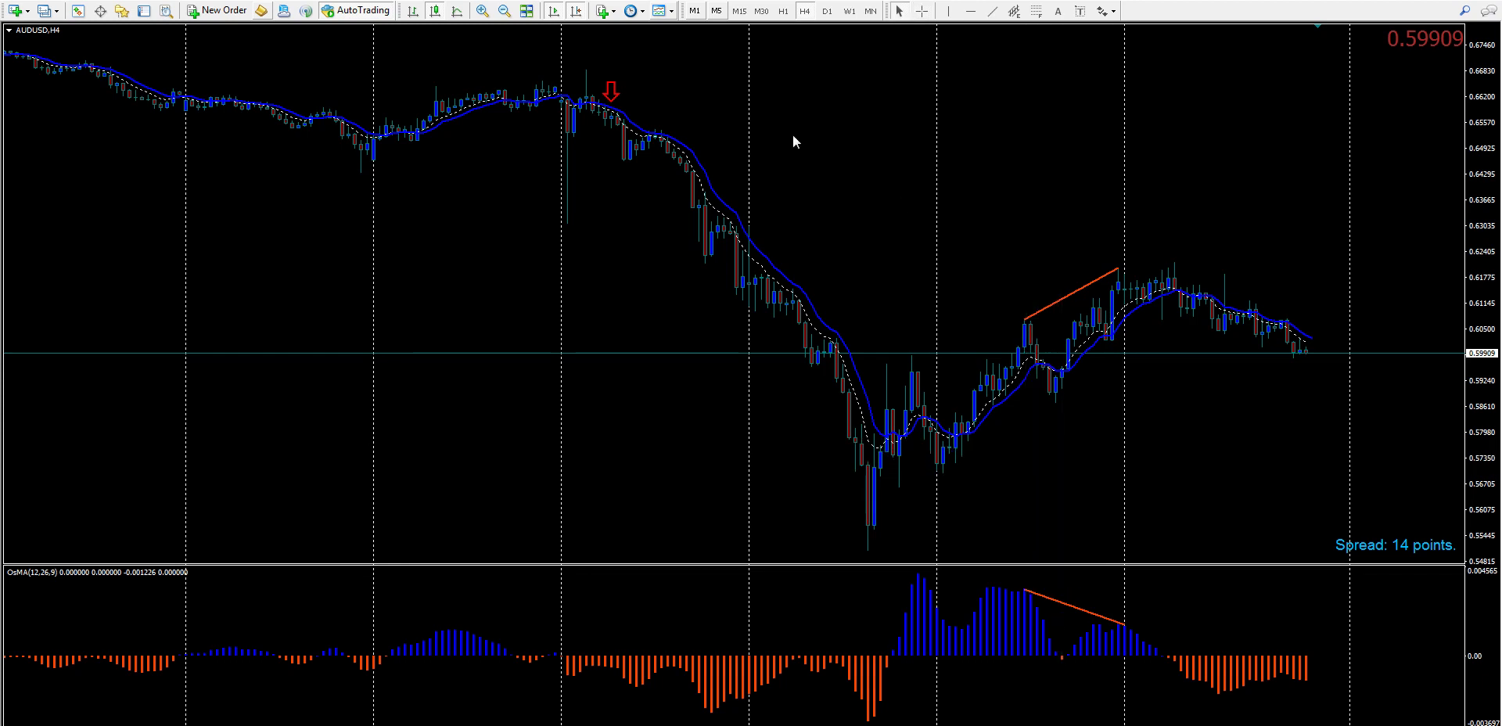
# - Place an Arrow Down marker above the bearish candle following the AUDUSD divergence high on the enlarged chart
pyautogui.click(483, 10)
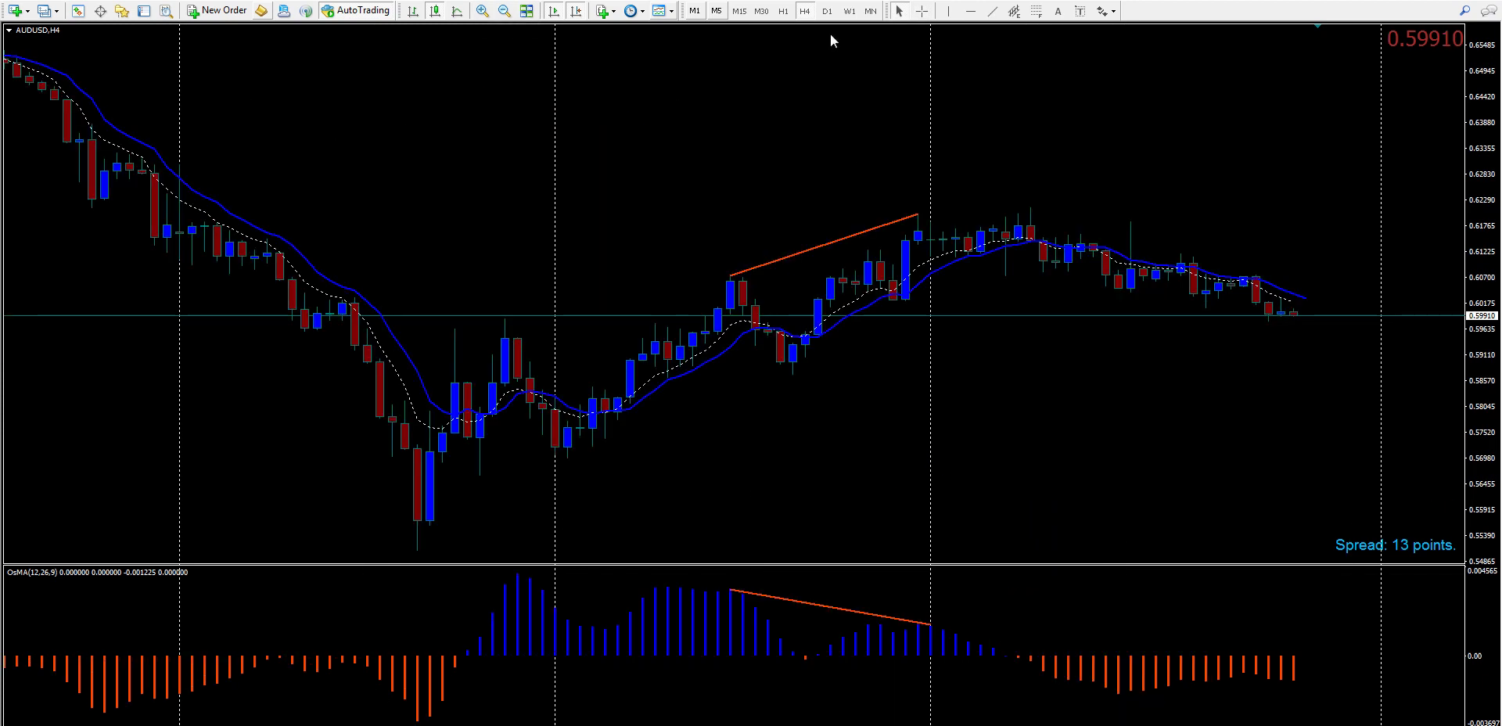
pyautogui.click(1114, 14)
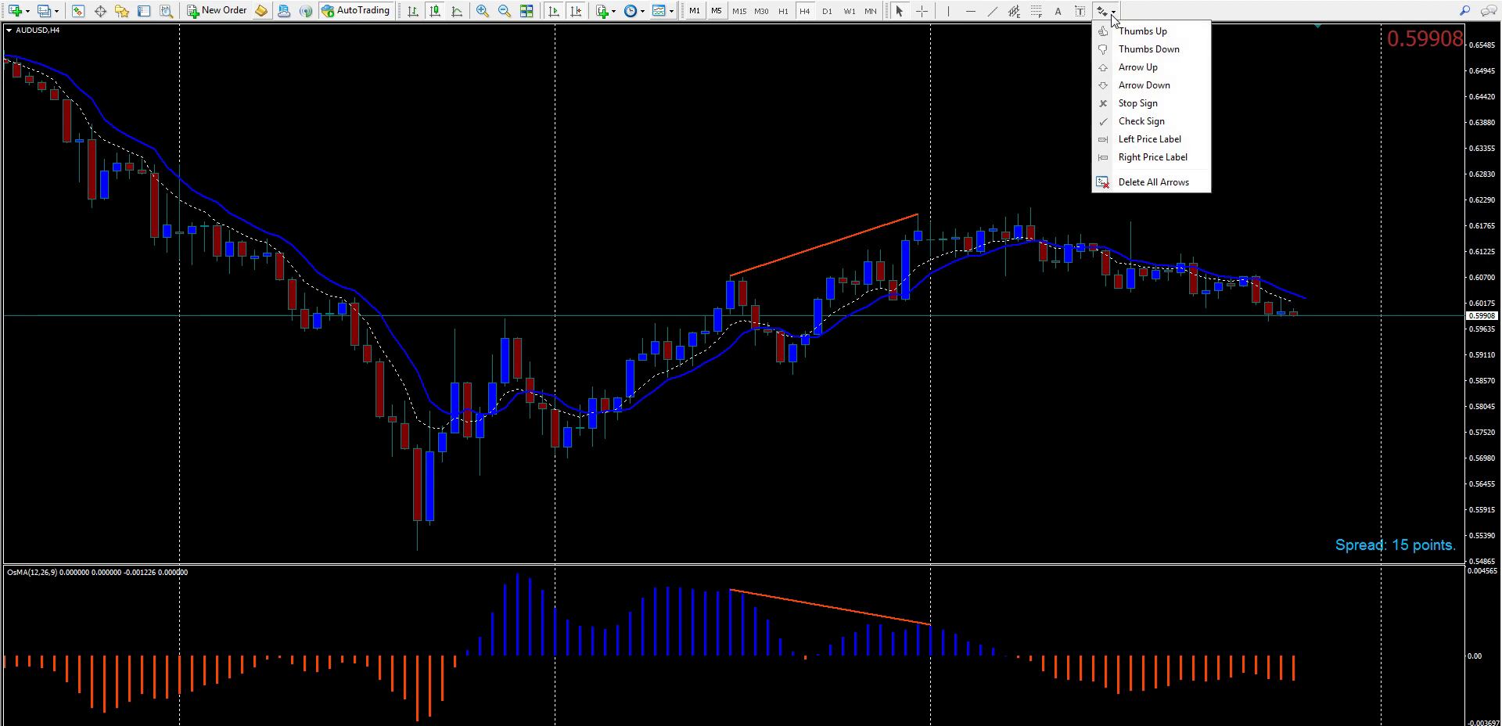
pyautogui.click(1120, 85)
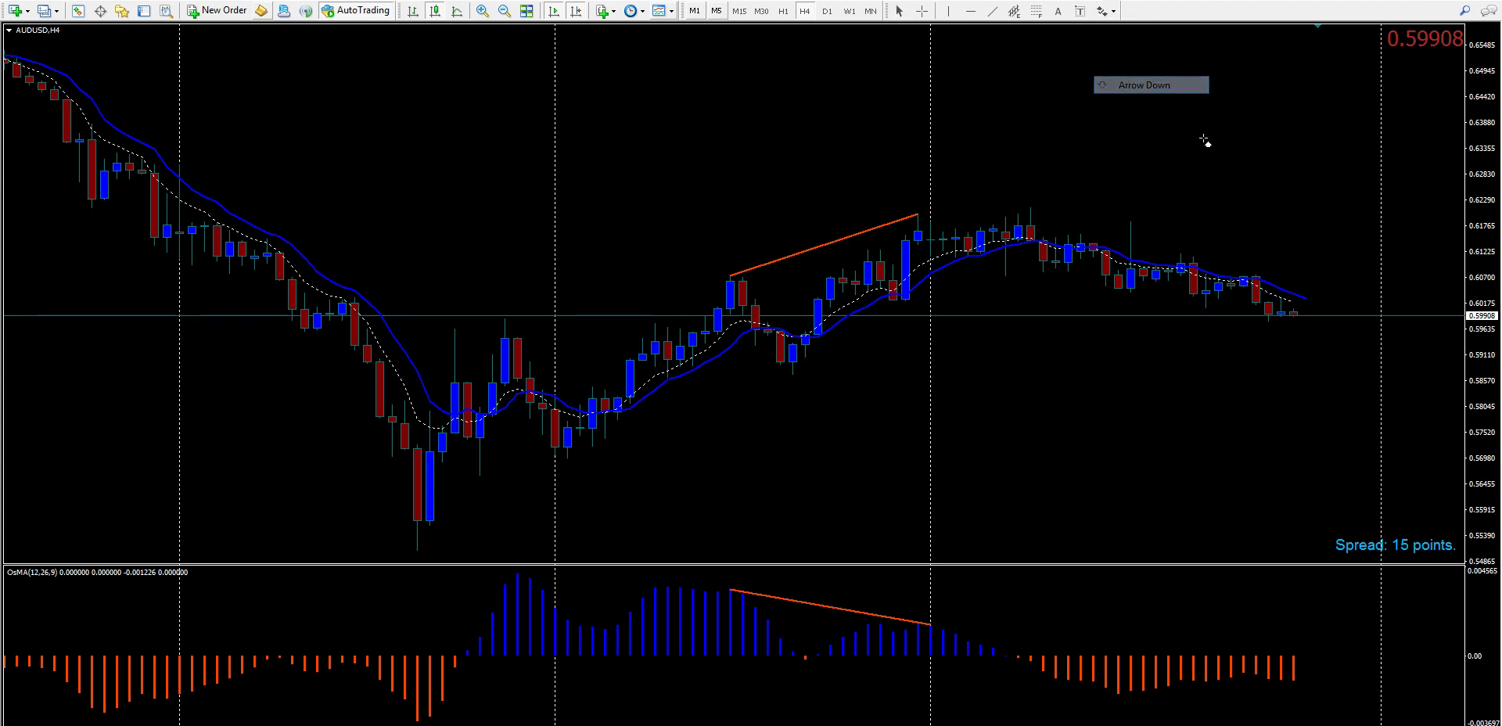
pyautogui.click(1119, 228)
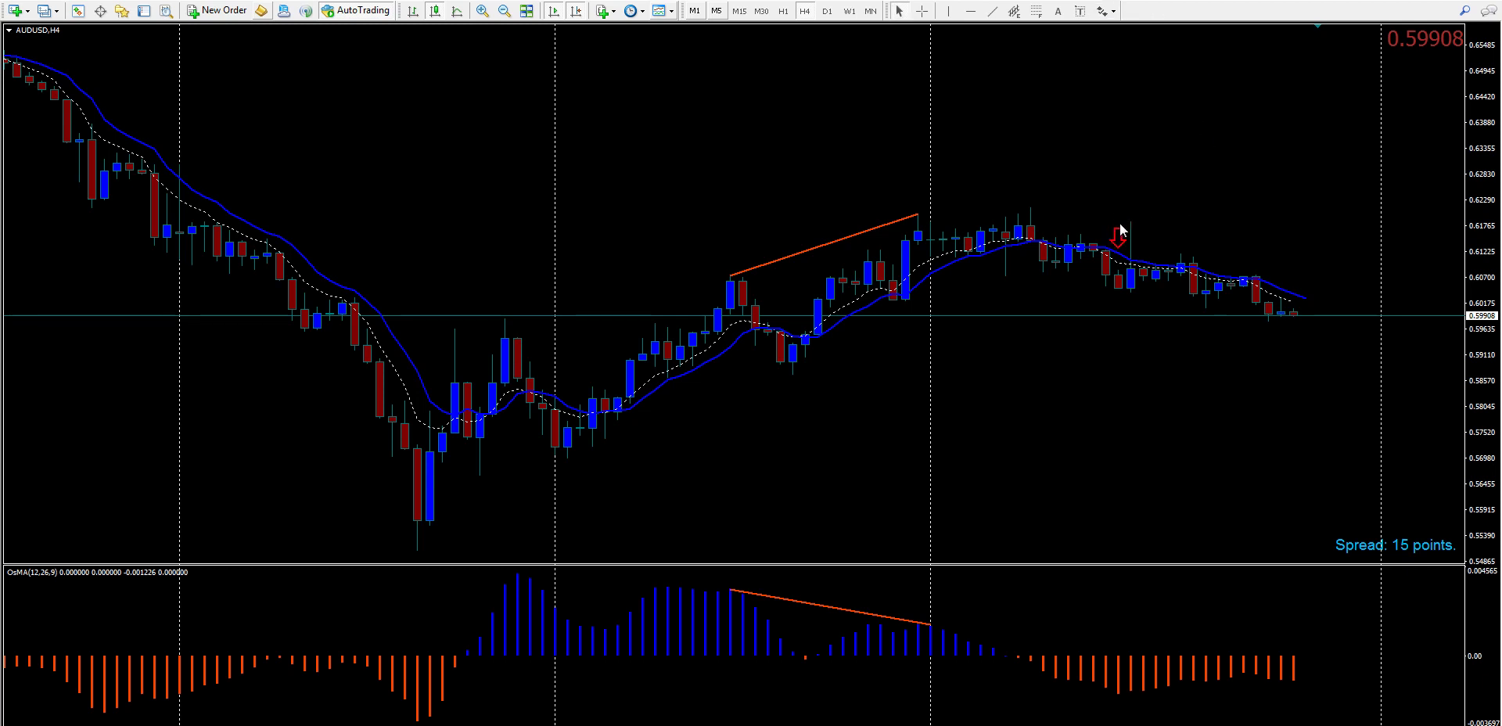
# - Measure the AUDUSD decline after the down arrow and the rise from the pullback to the divergence high with the crosshair
pyautogui.middleClick(1131, 267)
pyautogui.moveTo(1131, 266); pyautogui.dragTo(1256, 336)
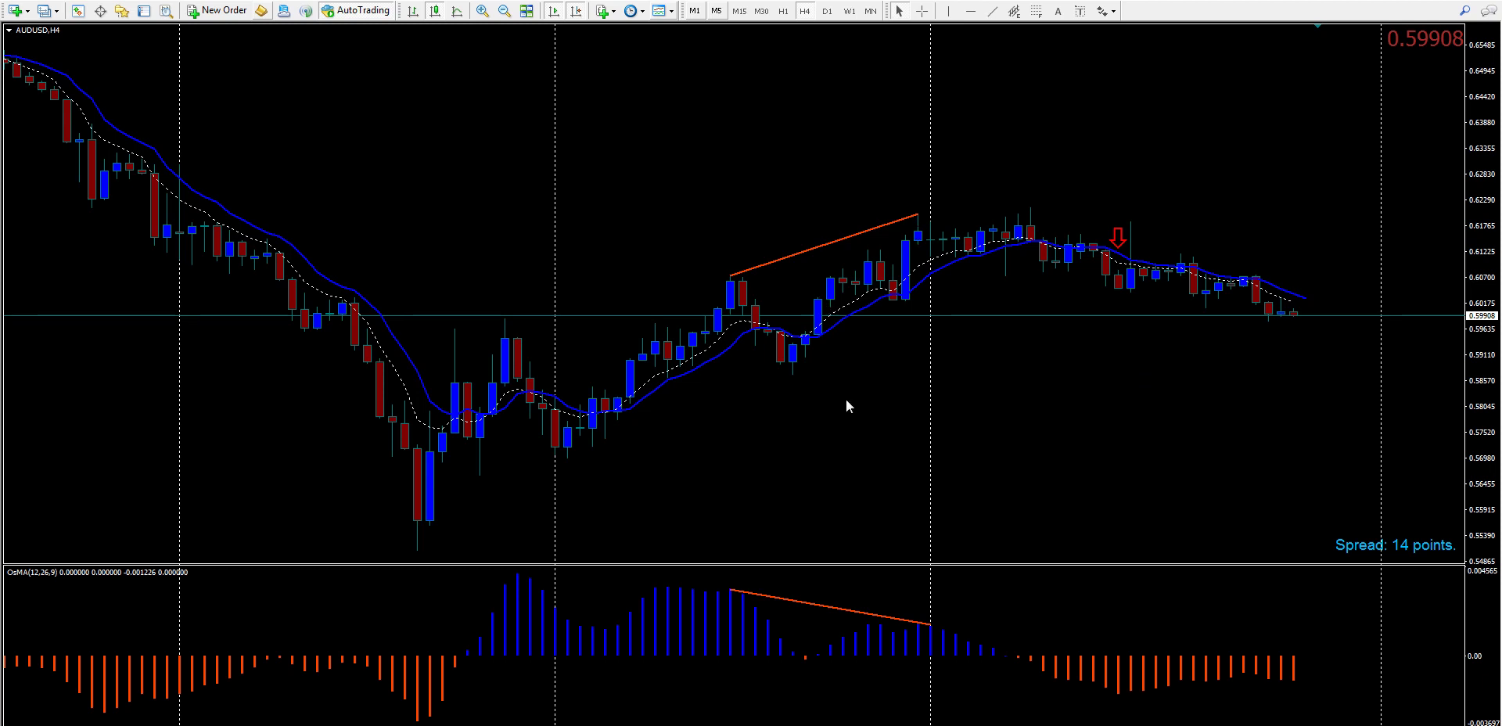
pyautogui.middleClick(659, 460)
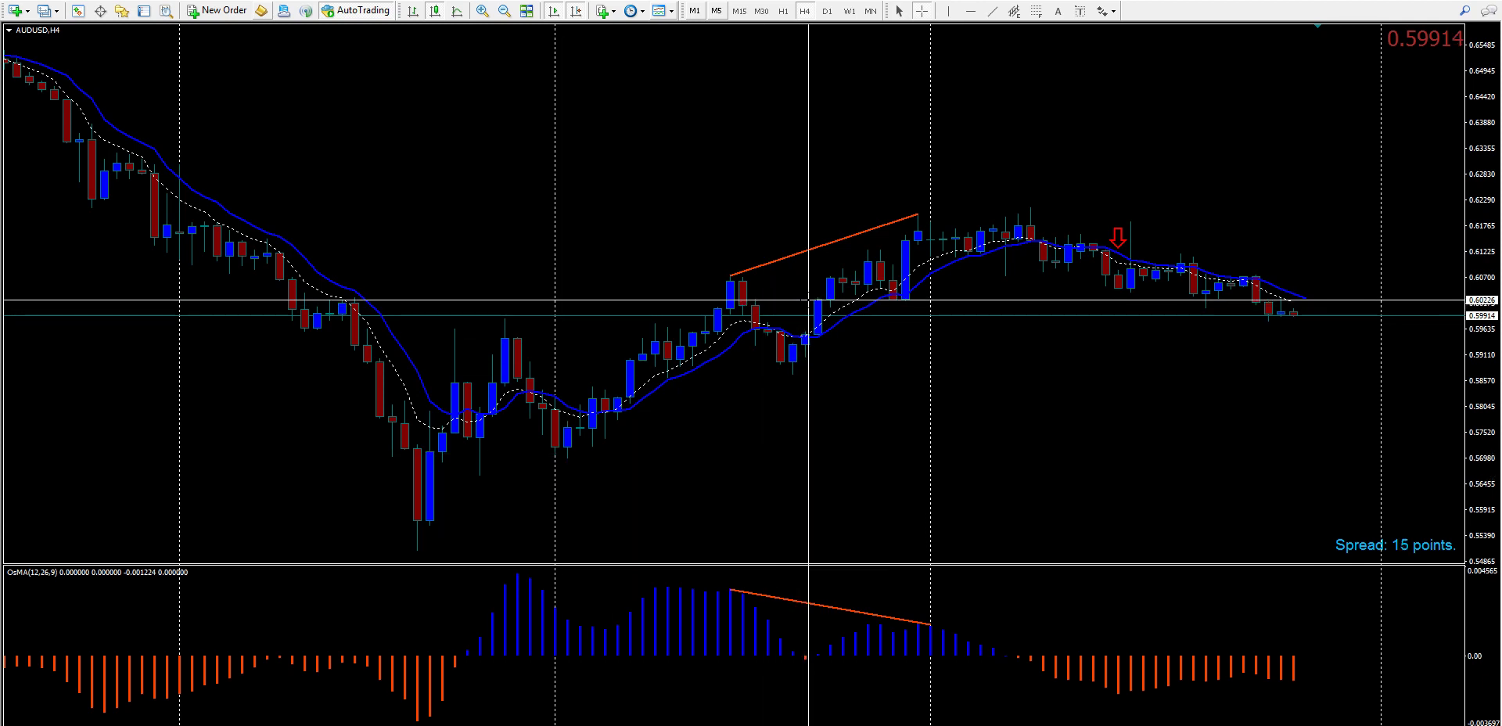
pyautogui.moveTo(808, 299); pyautogui.dragTo(925, 215)
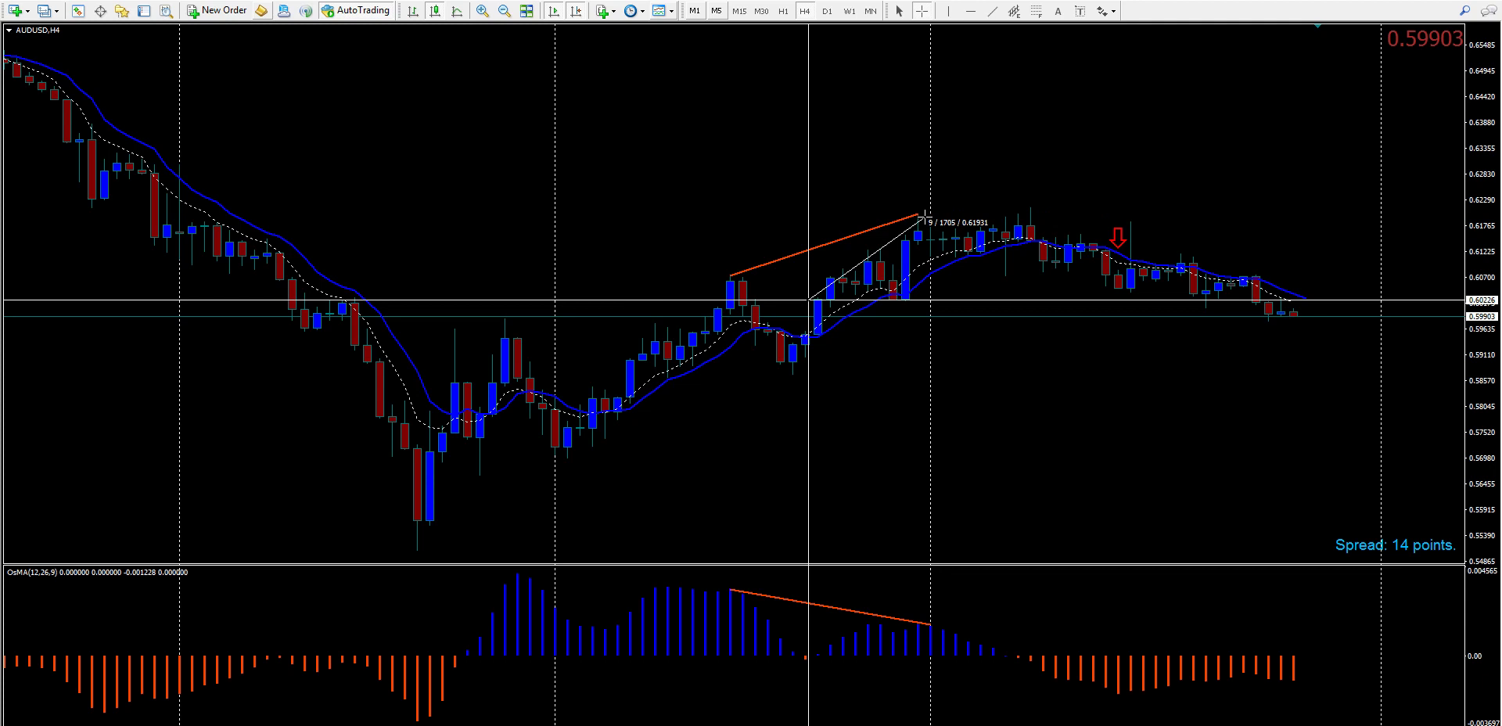
pyautogui.moveTo(925, 215); pyautogui.dragTo(925, 215)
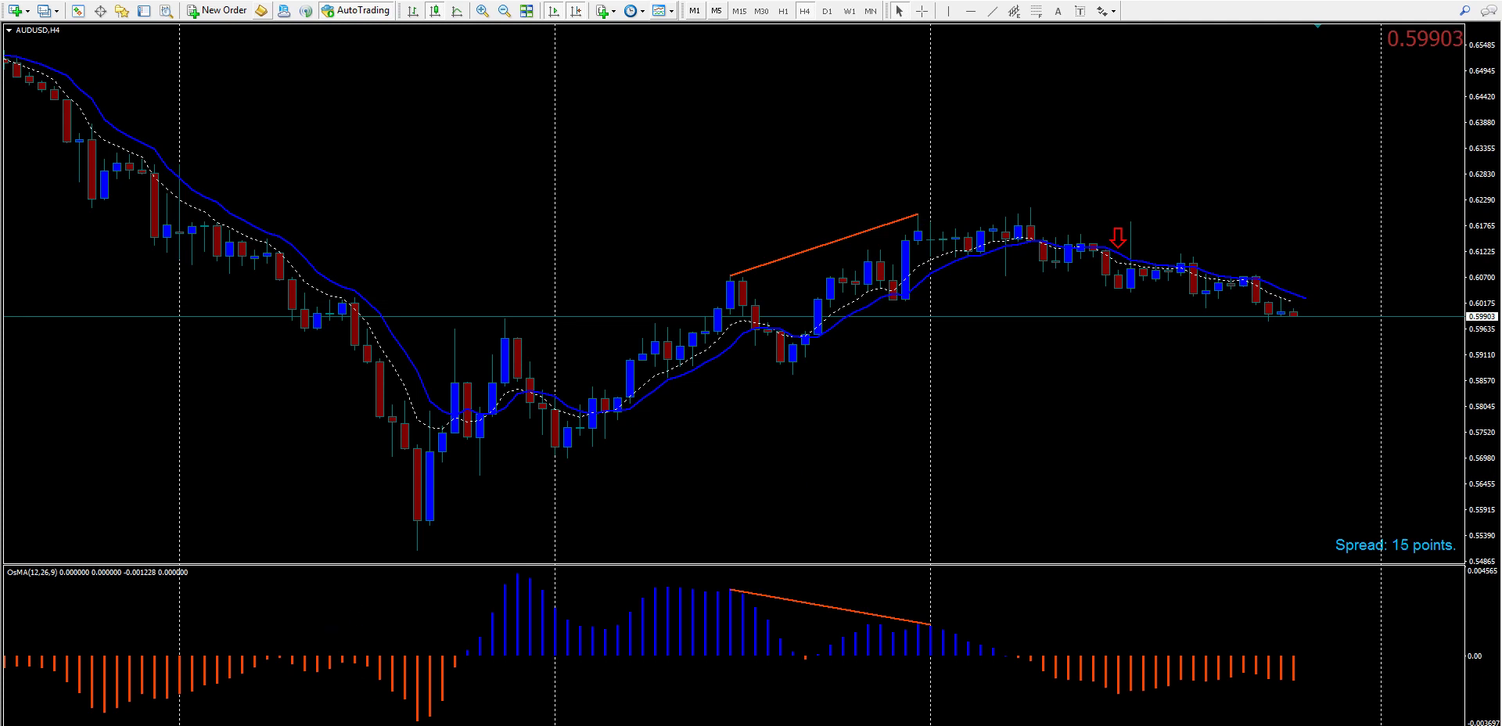
# - Switch to the USDJPY H4 chart and draw divergence trendlines across the two falling price lows and the matching rising OsMA troughs
pyautogui.hotkey('ctrl', 'Tab')
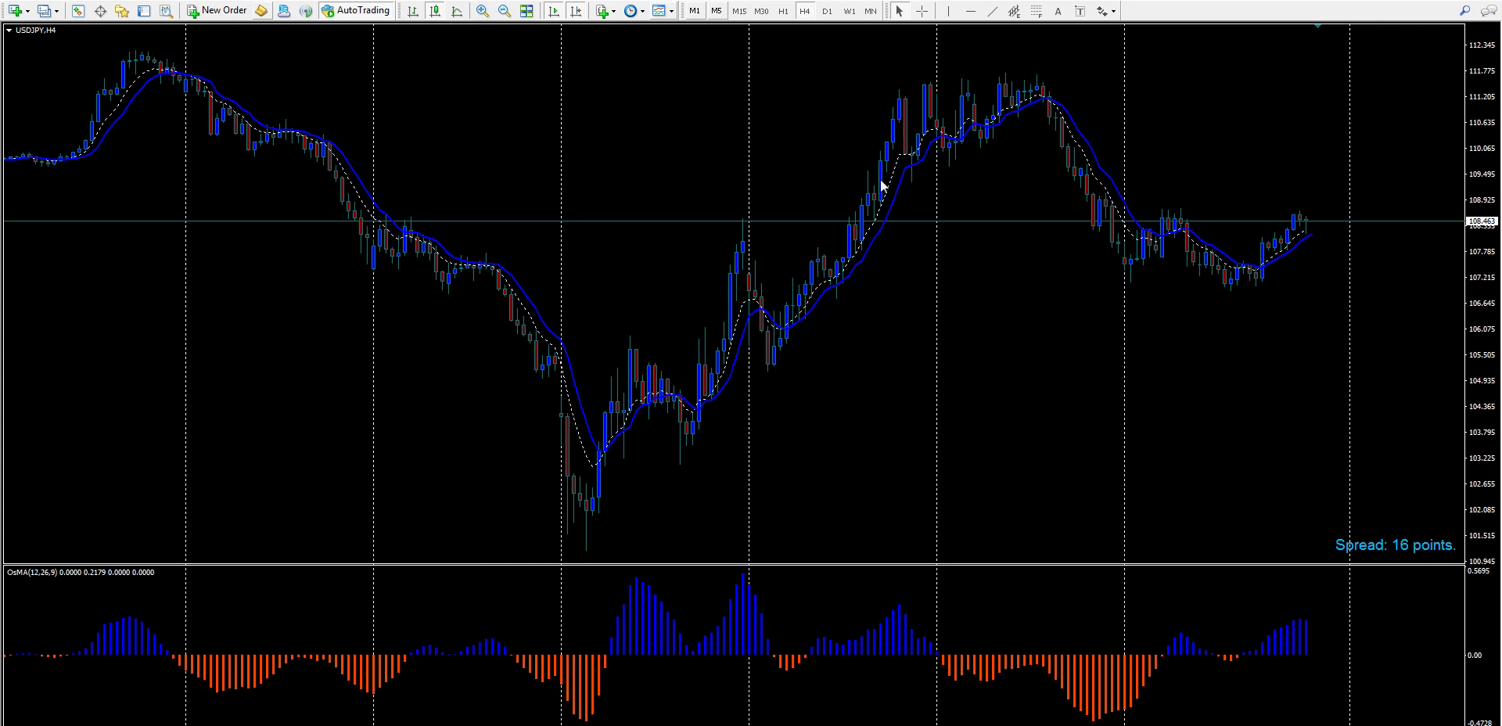
pyautogui.click(992, 11)
pyautogui.moveTo(1087, 226)
pyautogui.mouseDown()
pyautogui.moveTo(1234, 304)
pyautogui.moveTo(1230, 290)
pyautogui.mouseUp()
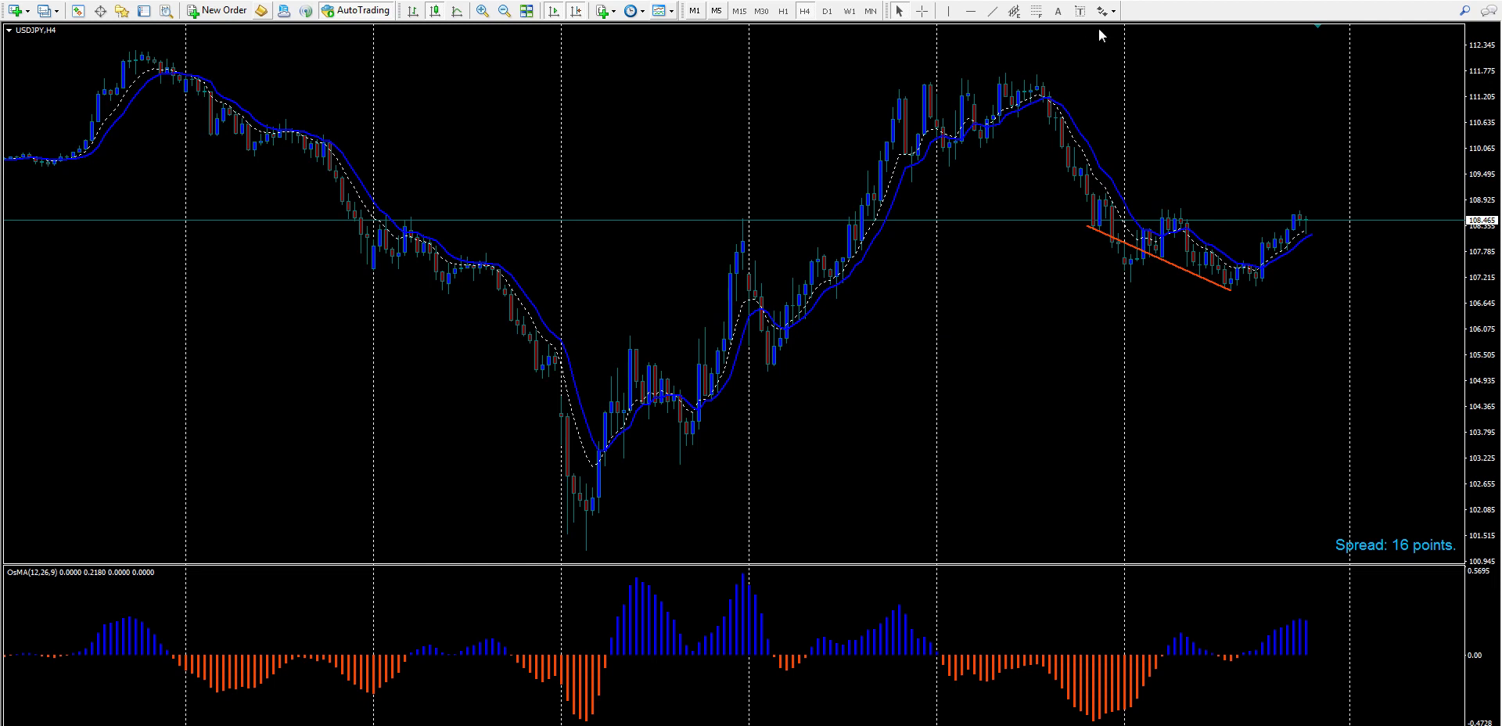
pyautogui.click(993, 11)
pyautogui.moveTo(1093, 724)
pyautogui.mouseDown()
pyautogui.moveTo(1223, 679)
pyautogui.moveTo(1232, 660)
pyautogui.mouseUp()
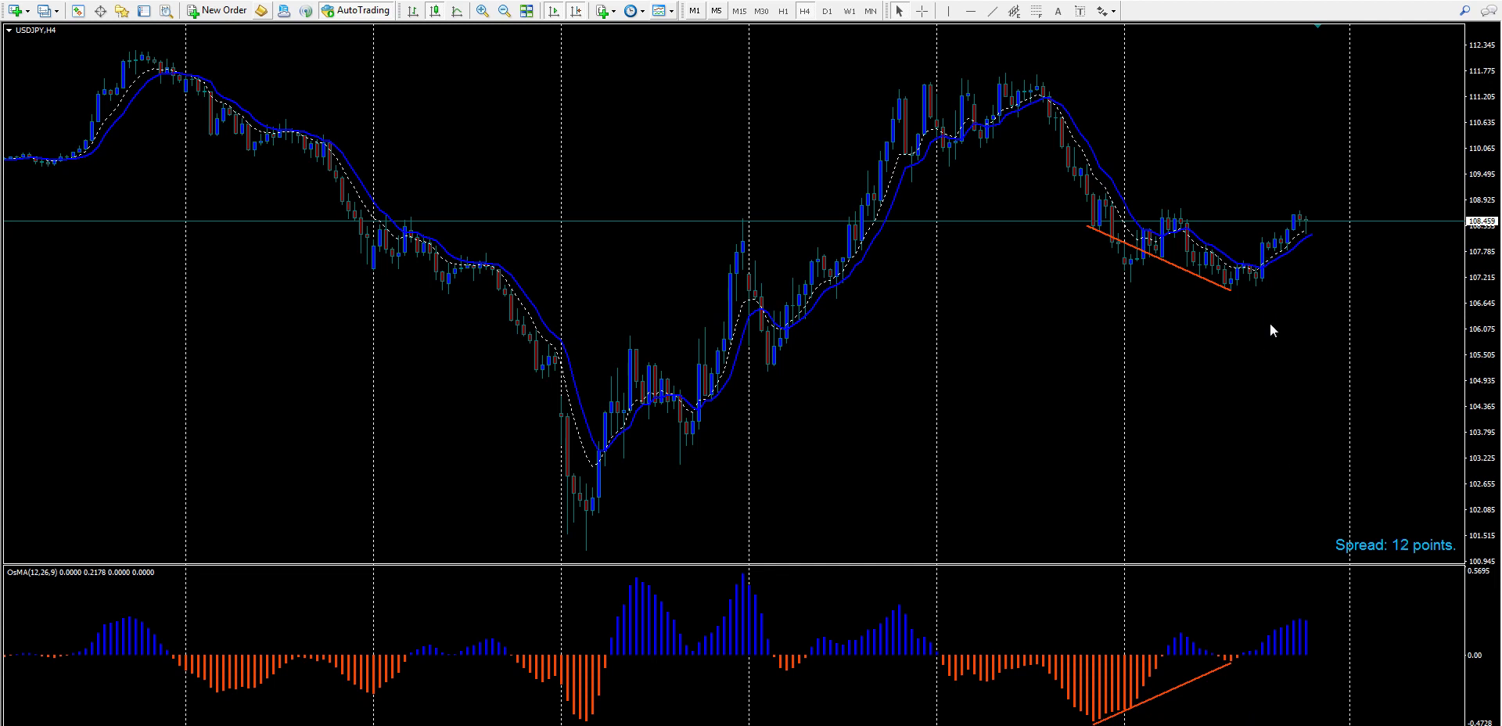
# - Measure the enlarged USDJPY rise from the close of the bullish breakout candle after the divergence low to the latest high
pyautogui.click(483, 10)
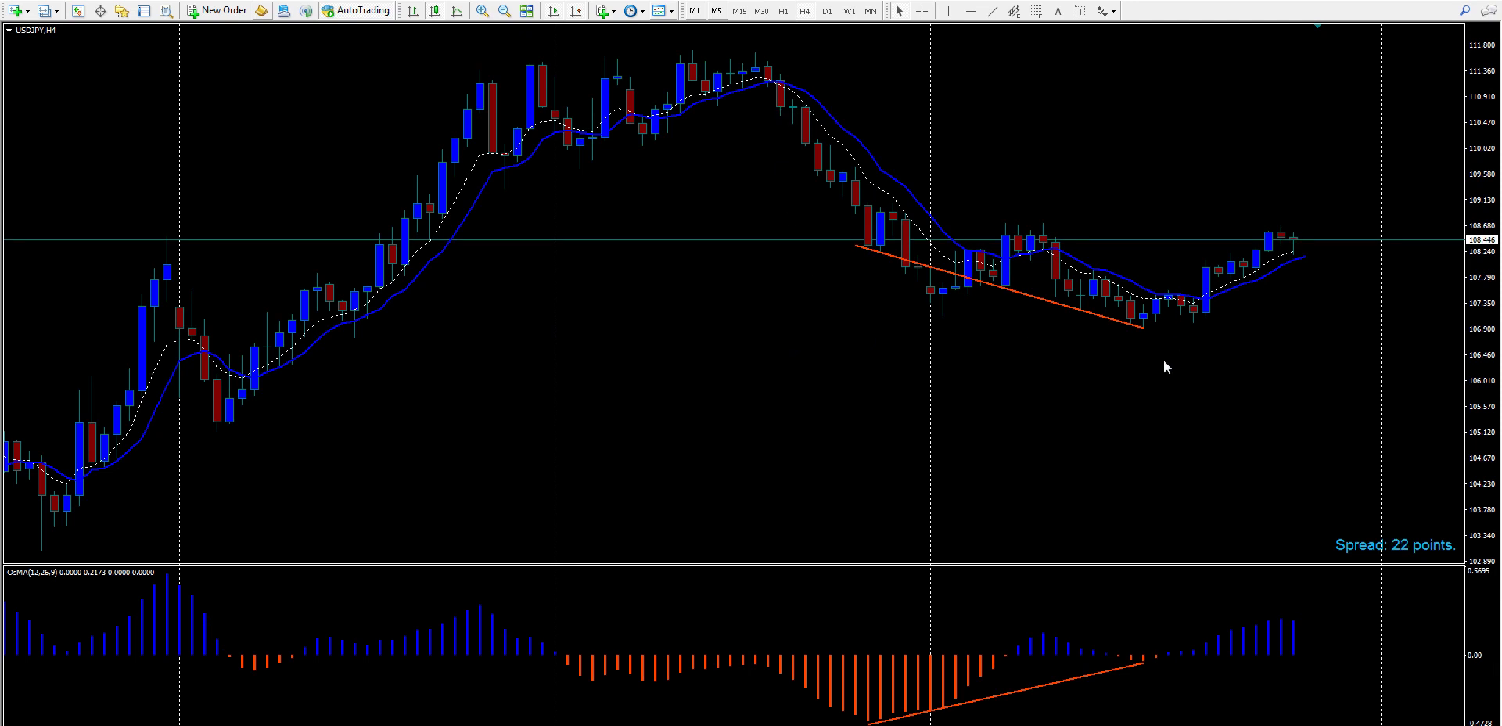
pyautogui.middleClick(1248, 336)
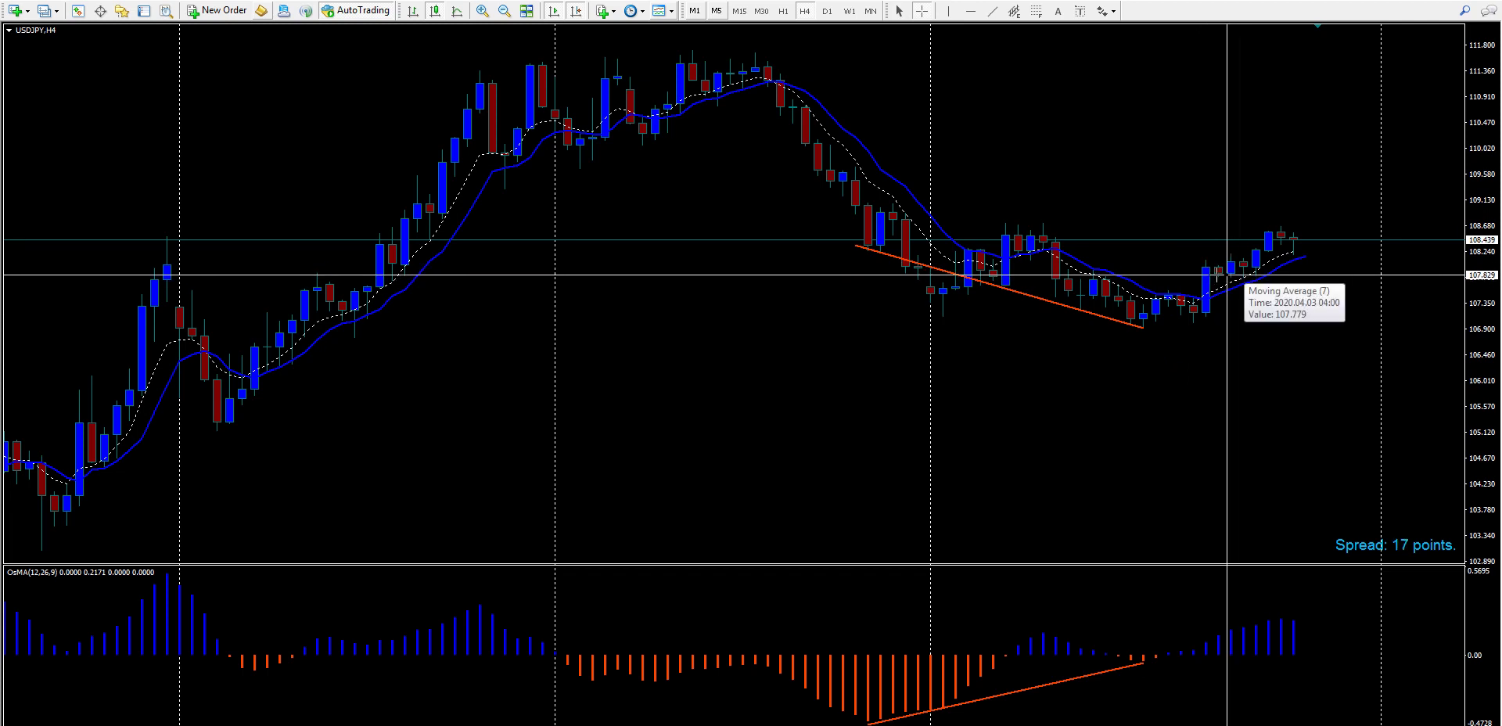
pyautogui.moveTo(1170, 275); pyautogui.dragTo(1290, 225)
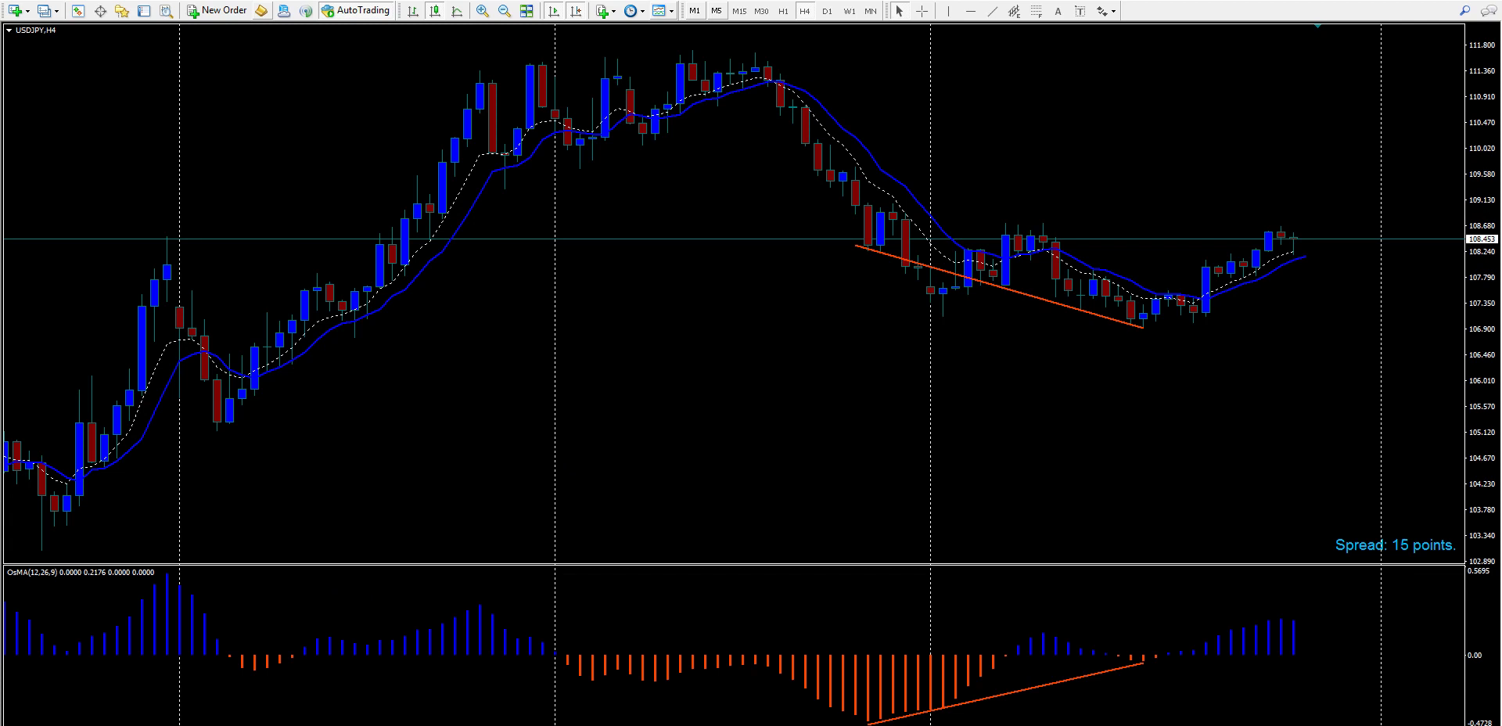
# - Switch to the XAUUSD H4 chart and draw divergence trendlines across the two late price highs and down the matching OsMA bars
pyautogui.hotkey('ctrl', 'Tab')
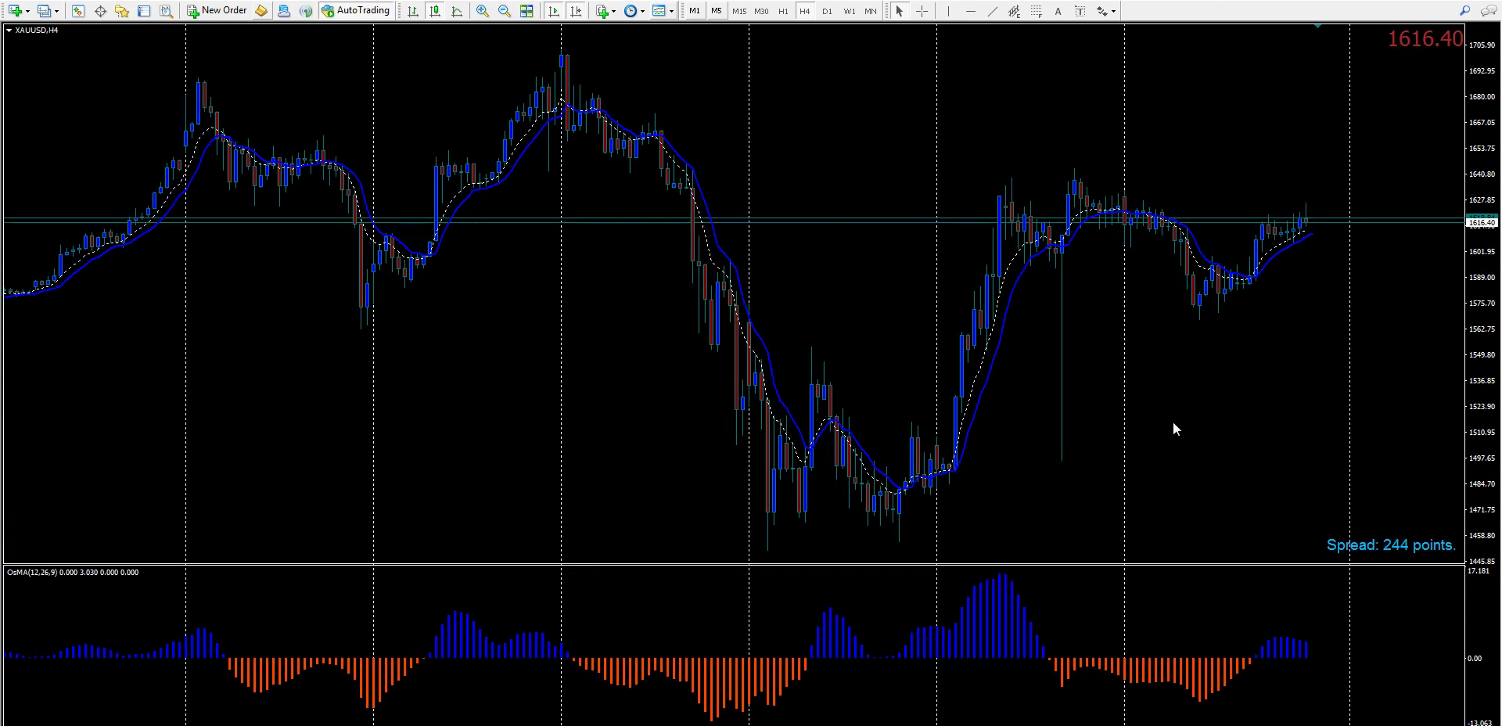
pyautogui.click(992, 11)
pyautogui.moveTo(1004, 179); pyautogui.dragTo(1075, 168)
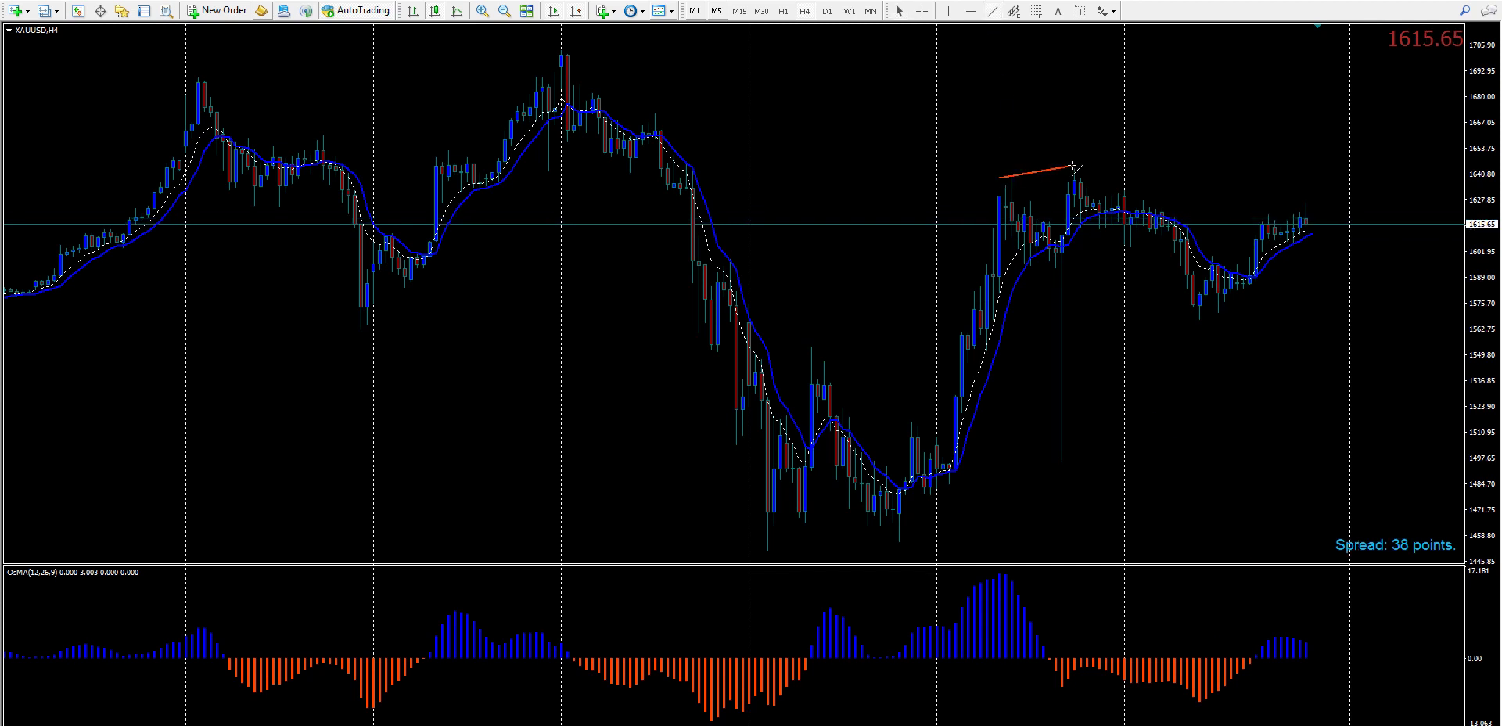
pyautogui.click(990, 13)
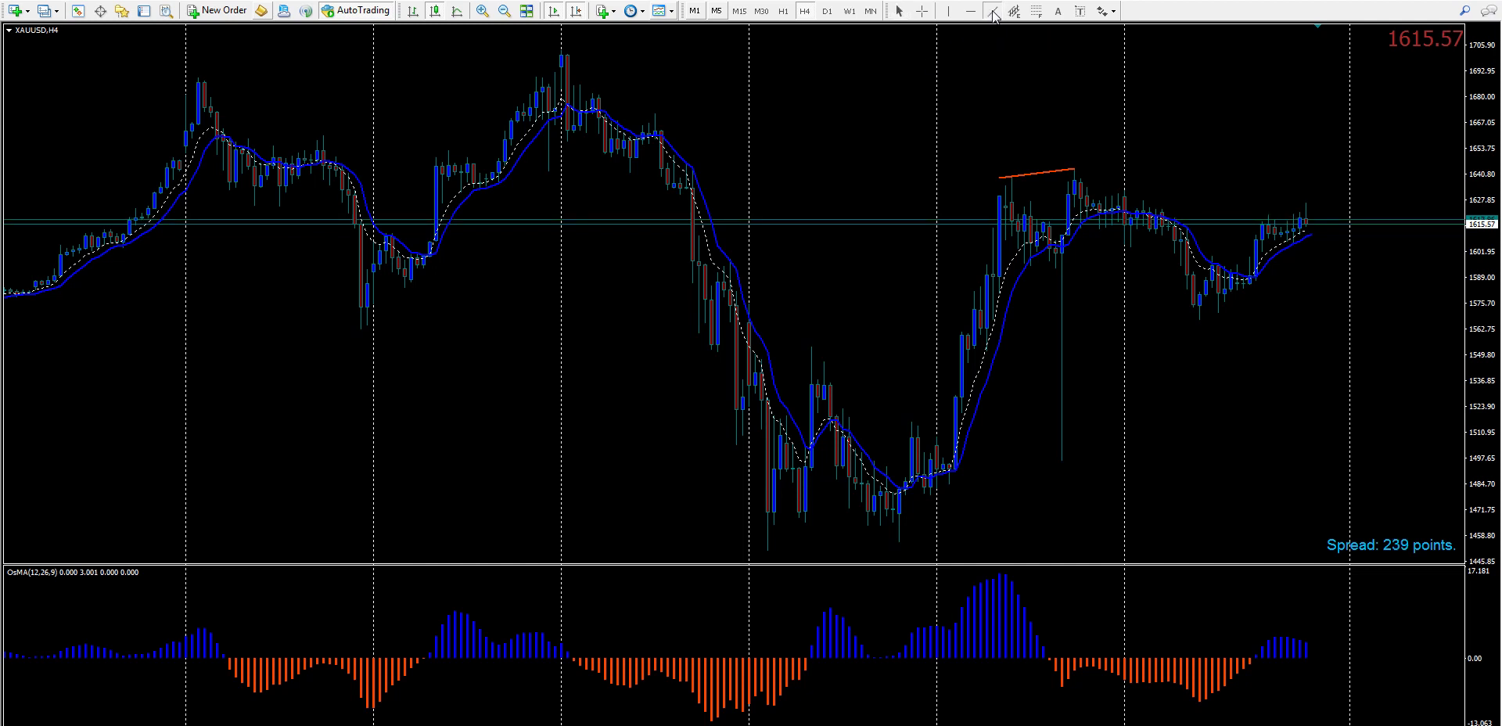
pyautogui.moveTo(1005, 576); pyautogui.dragTo(1092, 656)
# - Check the XAUUSD trendline alignment with the crosshair and shift the price line's start onto the wick of the first high
pyautogui.middleClick(1075, 458)
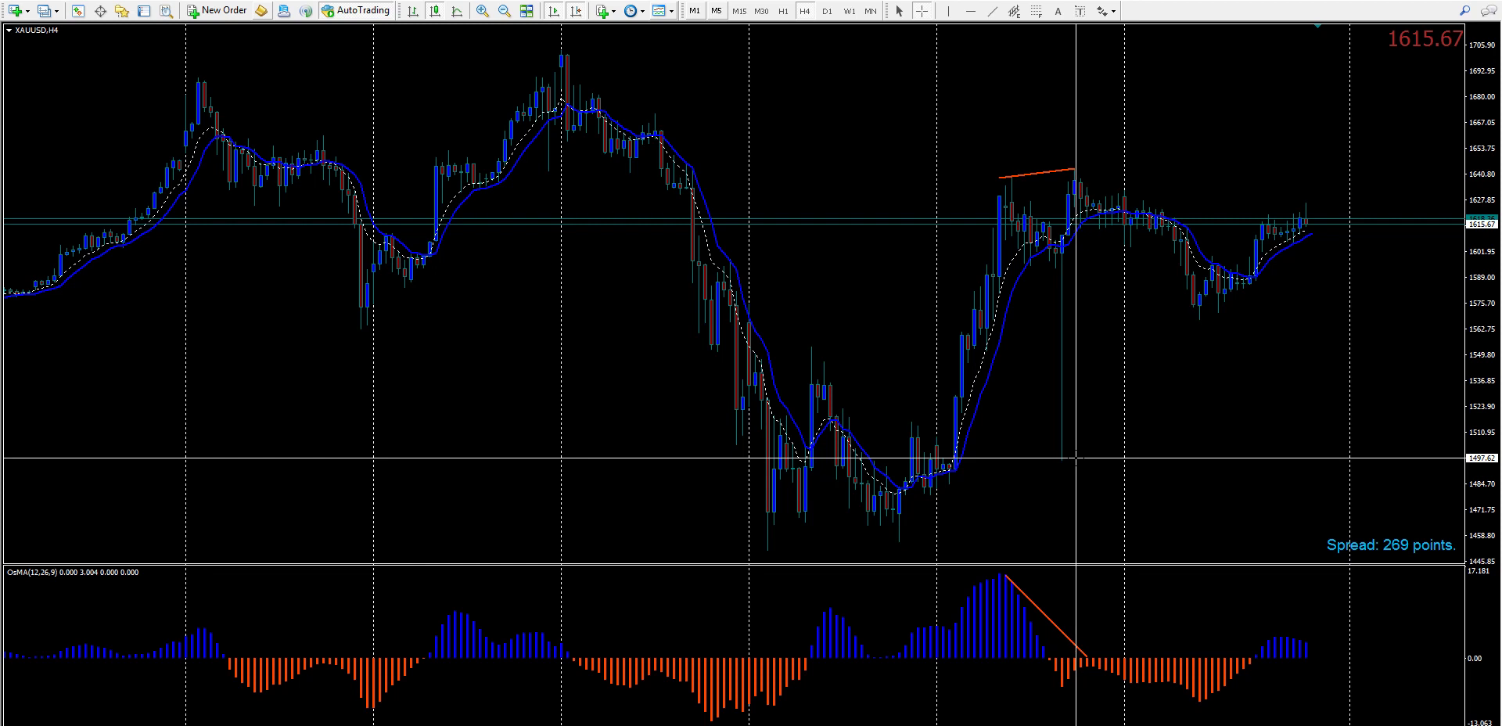
pyautogui.middleClick(1012, 463)
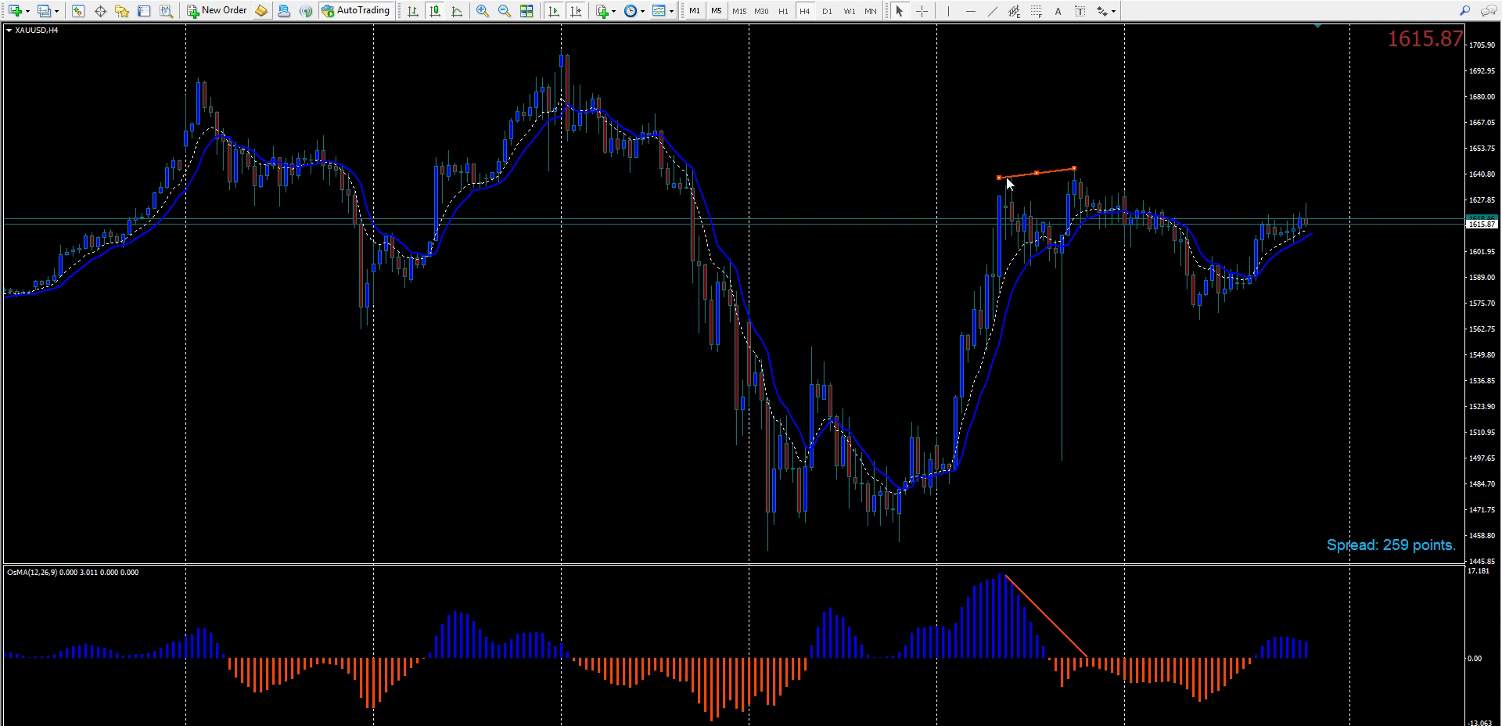
pyautogui.moveTo(1001, 181); pyautogui.dragTo(1015, 183)
# - Align both ends of the OsMA trendline with the bars beneath the two XAUUSD price highs on the enlarged chart
pyautogui.click(481, 11)
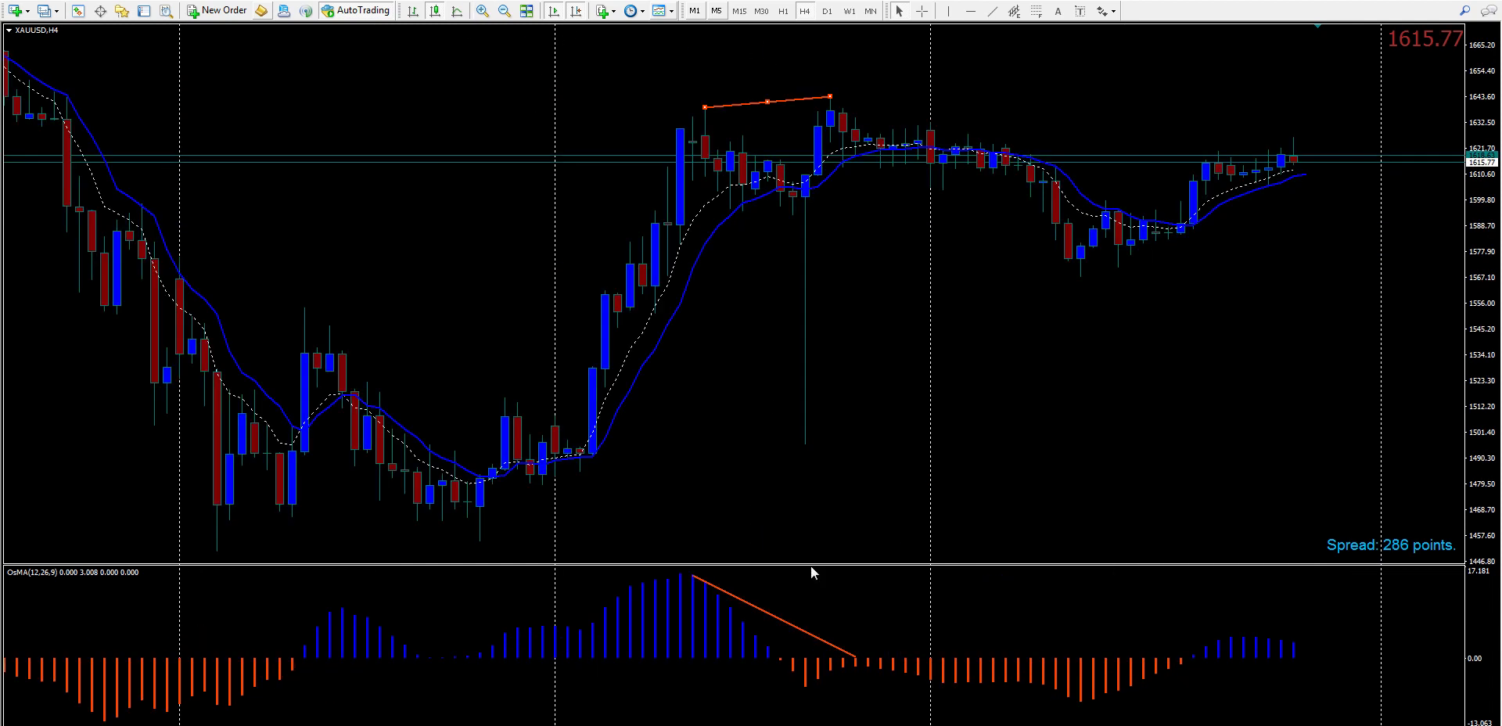
pyautogui.moveTo(858, 659); pyautogui.dragTo(835, 661)
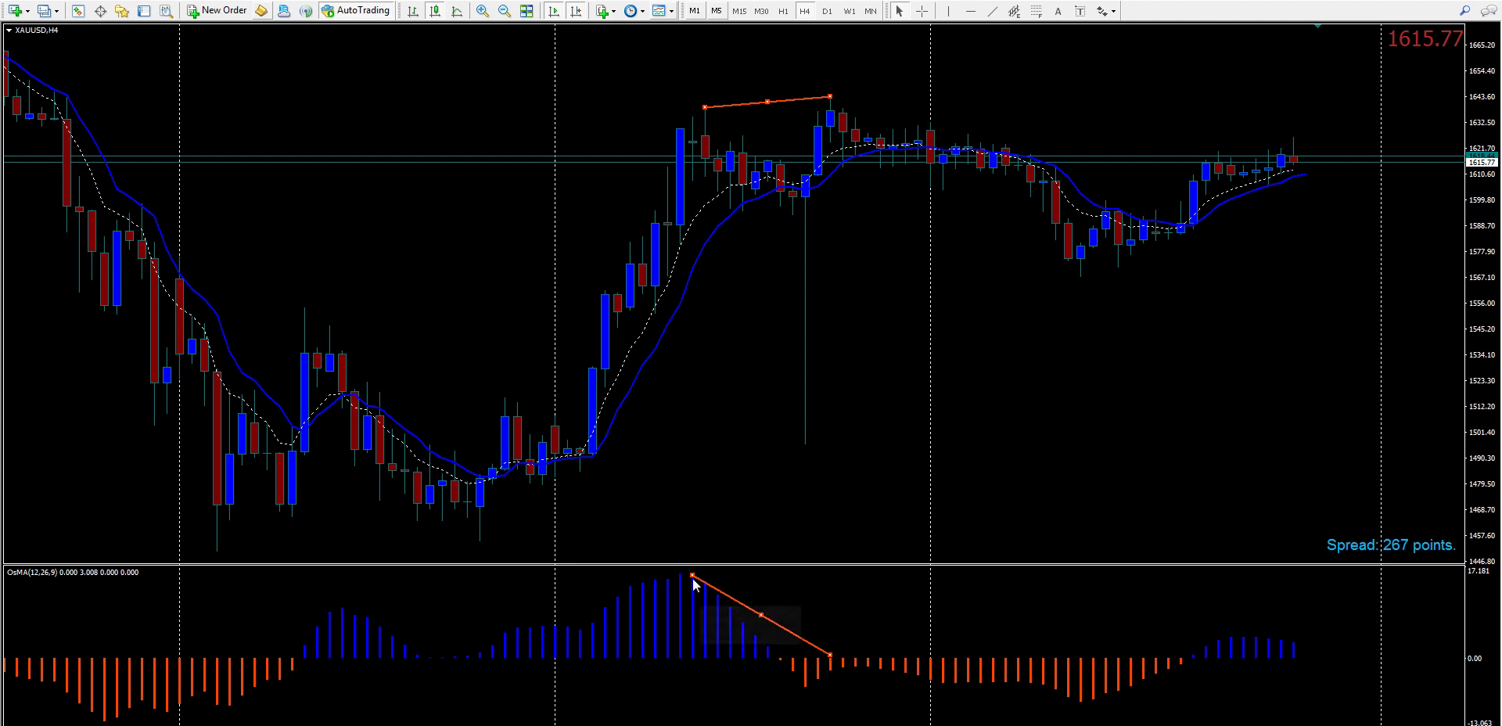
pyautogui.middleClick(693, 582)
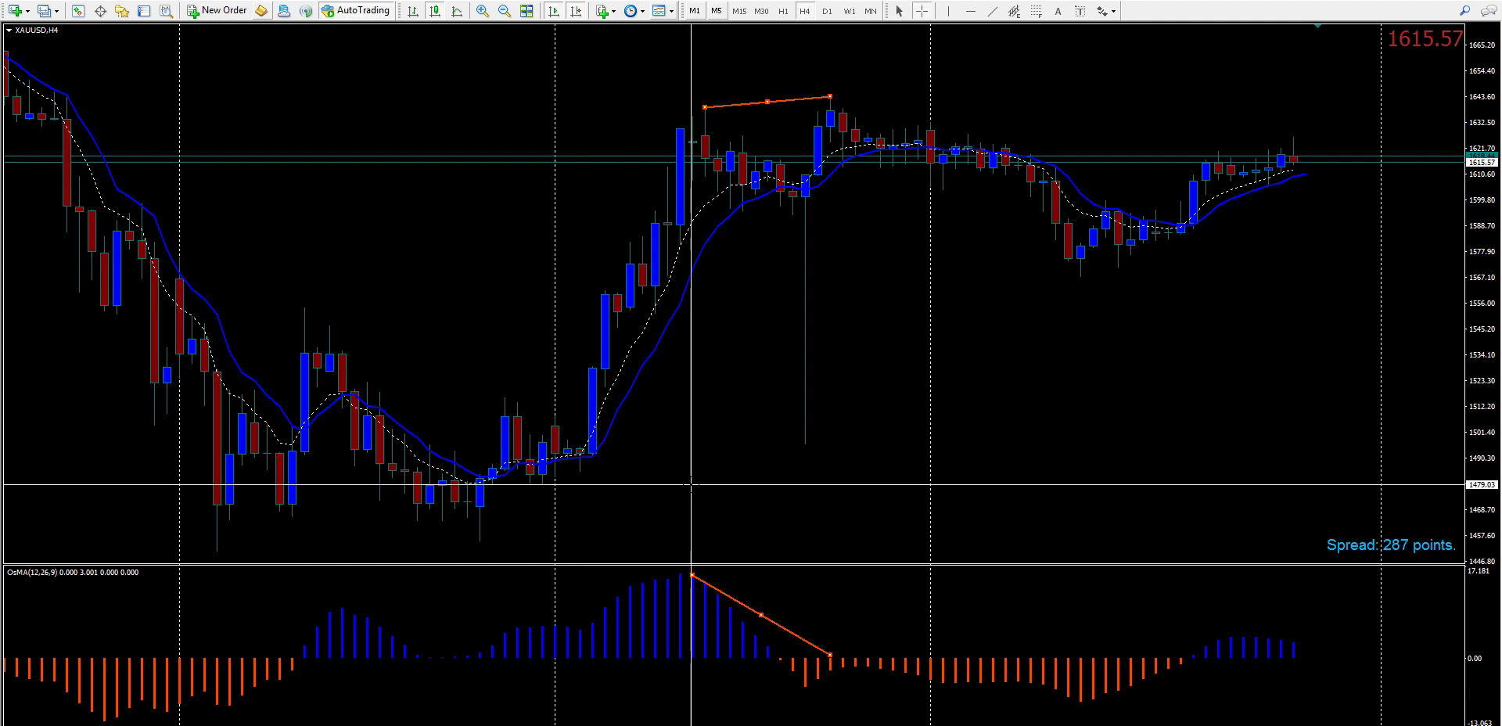
pyautogui.press('Escape')
pyautogui.moveTo(691, 575); pyautogui.dragTo(705, 591)
pyautogui.doubleClick(771, 626)
pyautogui.middleClick(810, 458)
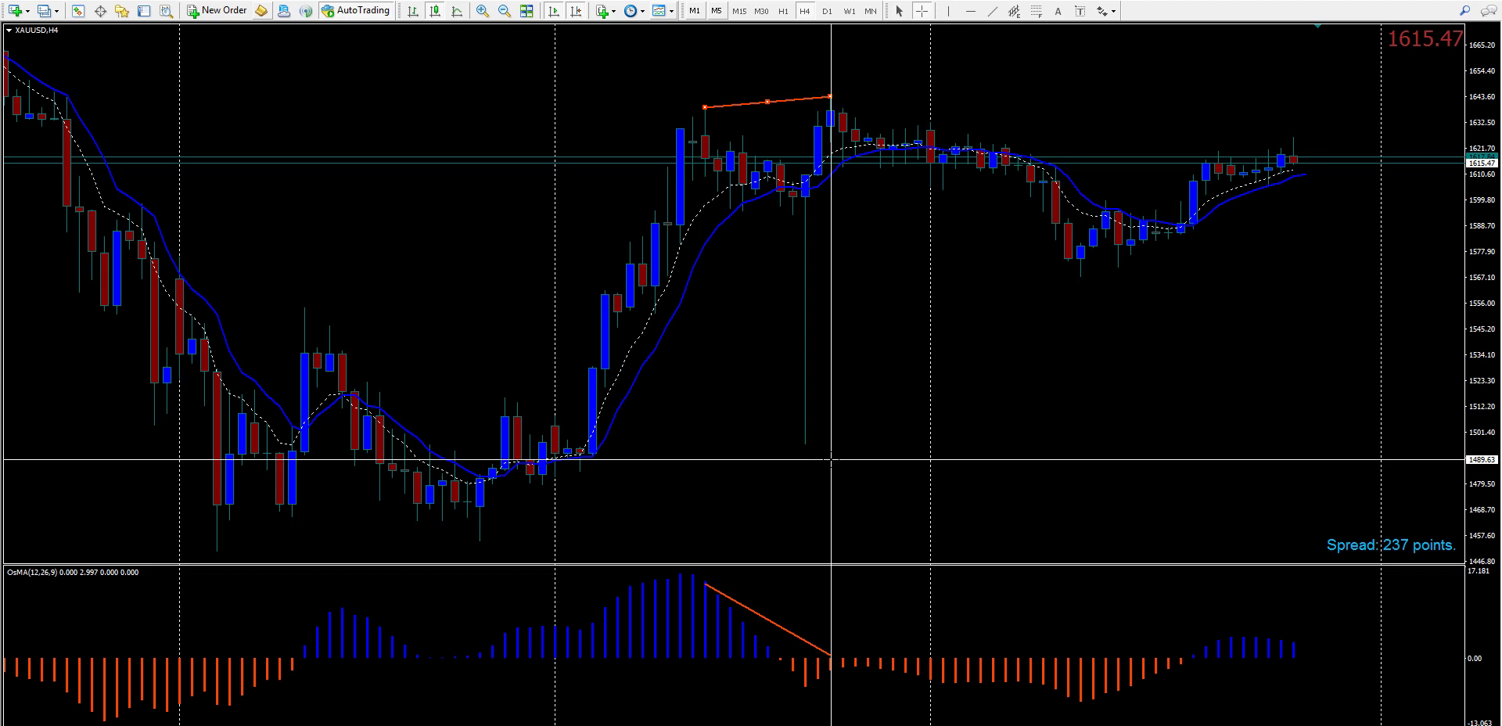
pyautogui.press('Escape')
pyautogui.doubleClick(766, 102)
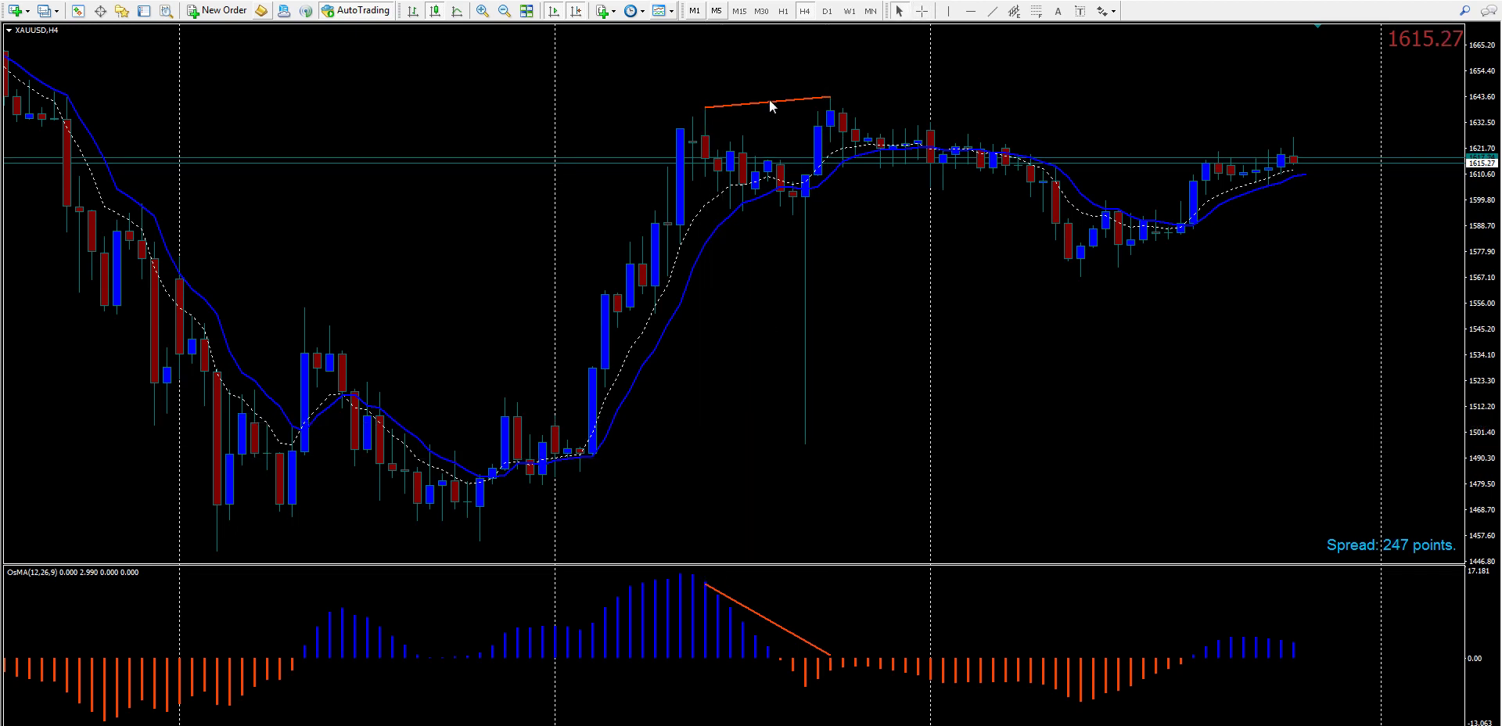
# - Place an Arrow Down marker above the small candle just before the steep XAUUSD drop
pyautogui.click(1106, 11)
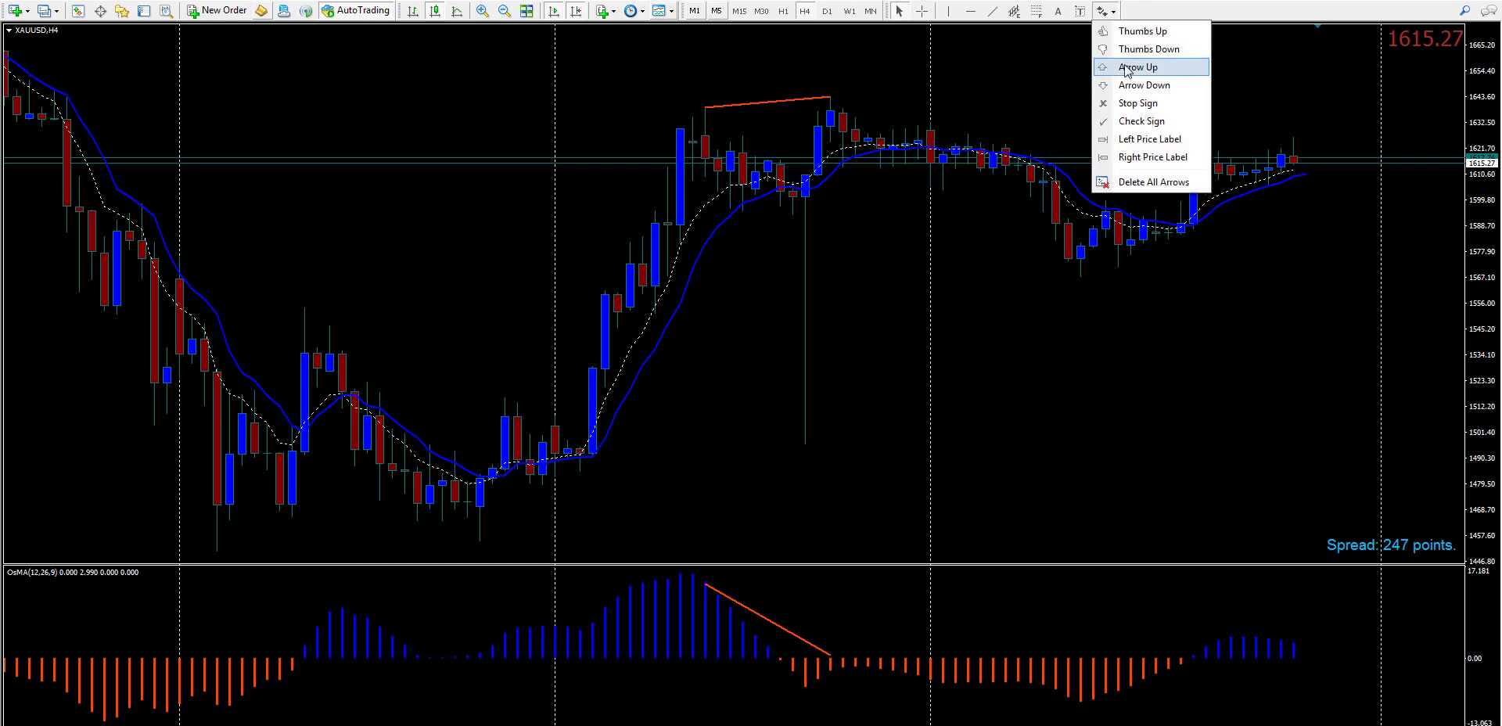
pyautogui.click(1127, 85)
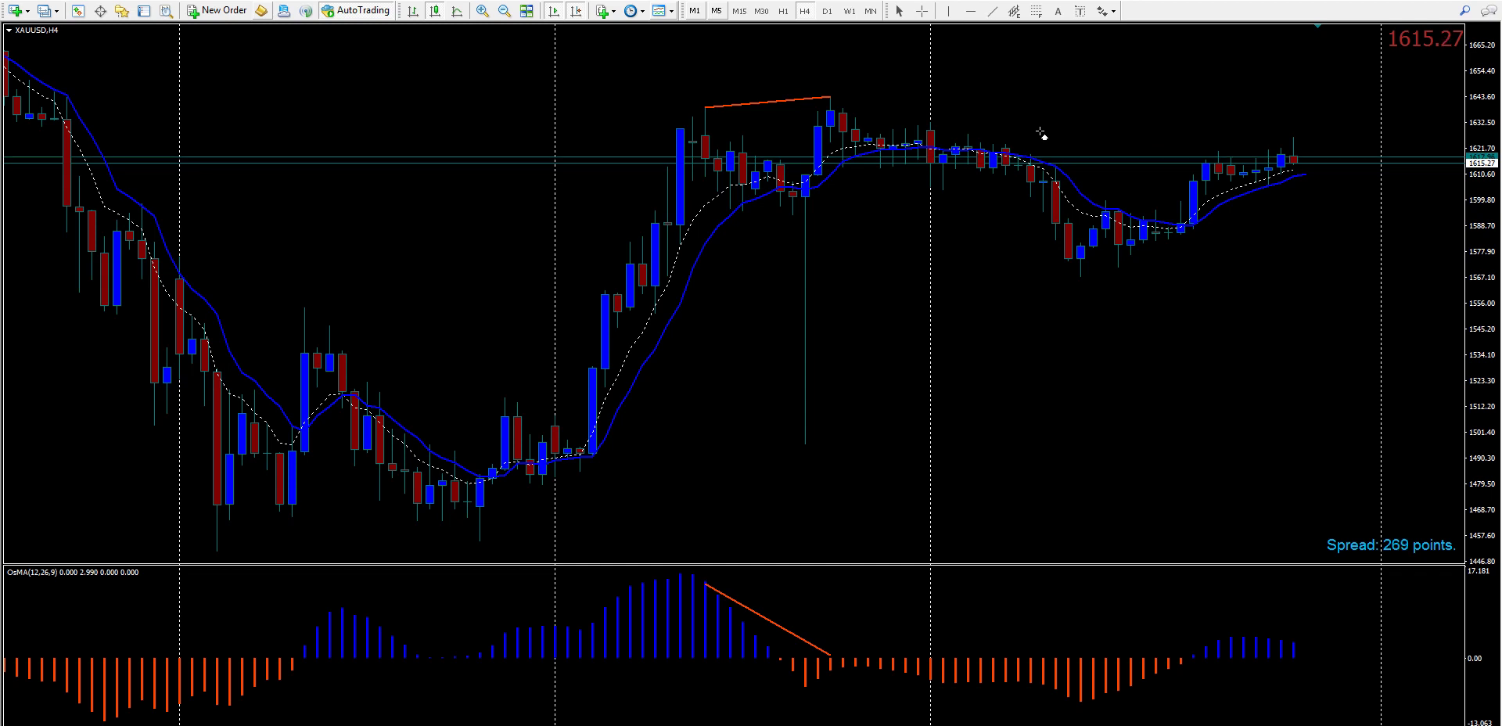
pyautogui.click(1040, 133)
# - Inspect the XAUUSD entry candle's prices, then measure the decline from the entry level to the swing low and the rebound after it
pyautogui.middleClick(982, 216)
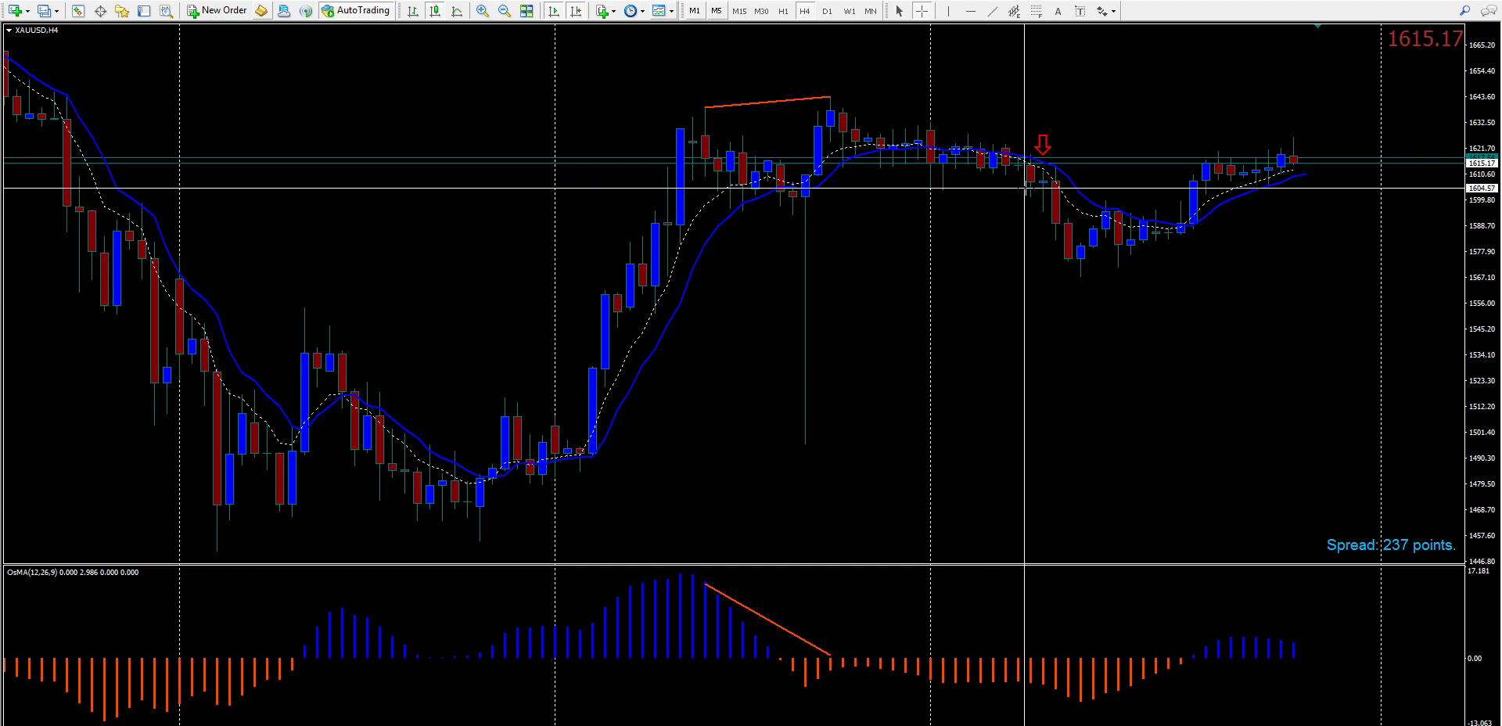
pyautogui.moveTo(1049, 181)
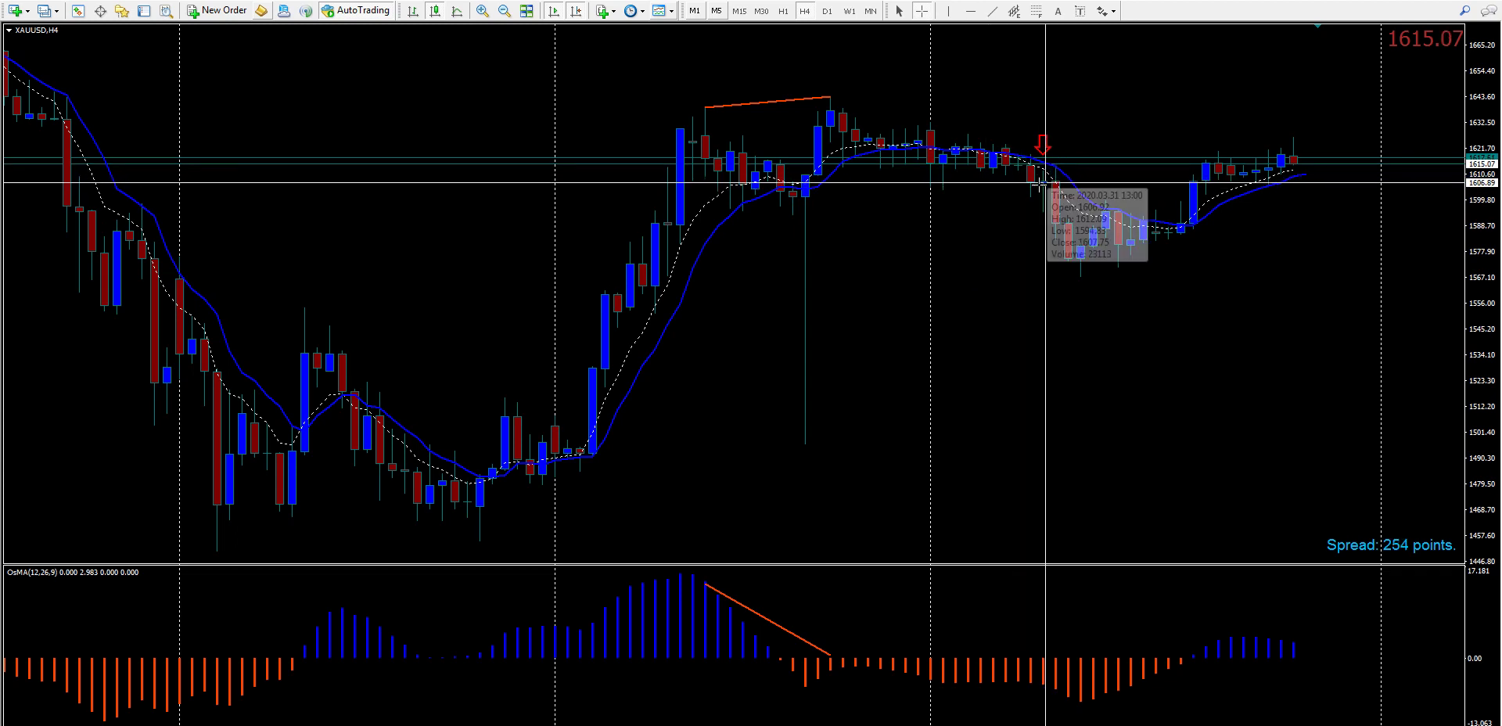
pyautogui.middleClick(1006, 206)
pyautogui.moveTo(1045, 189)
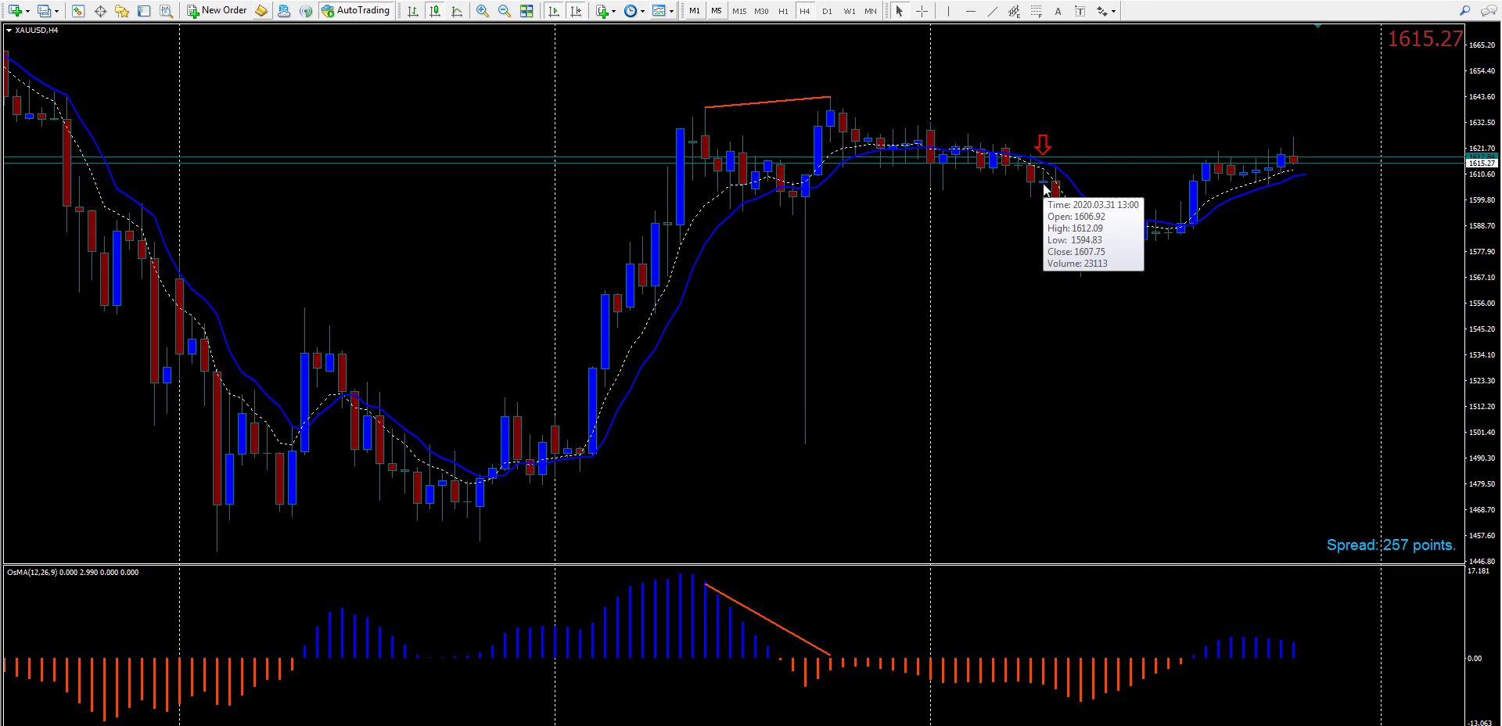
pyautogui.middleClick(1017, 190)
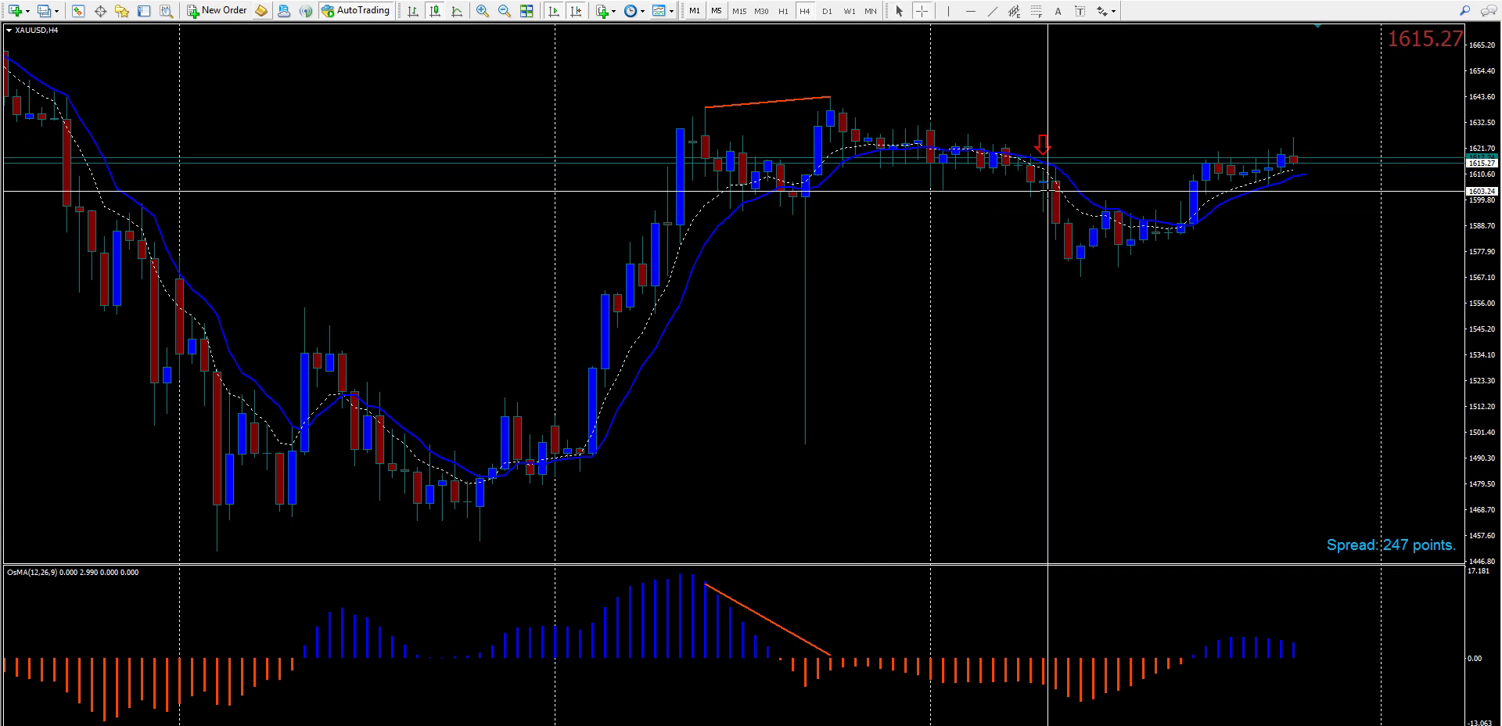
pyautogui.moveTo(1015, 181); pyautogui.dragTo(1088, 274)
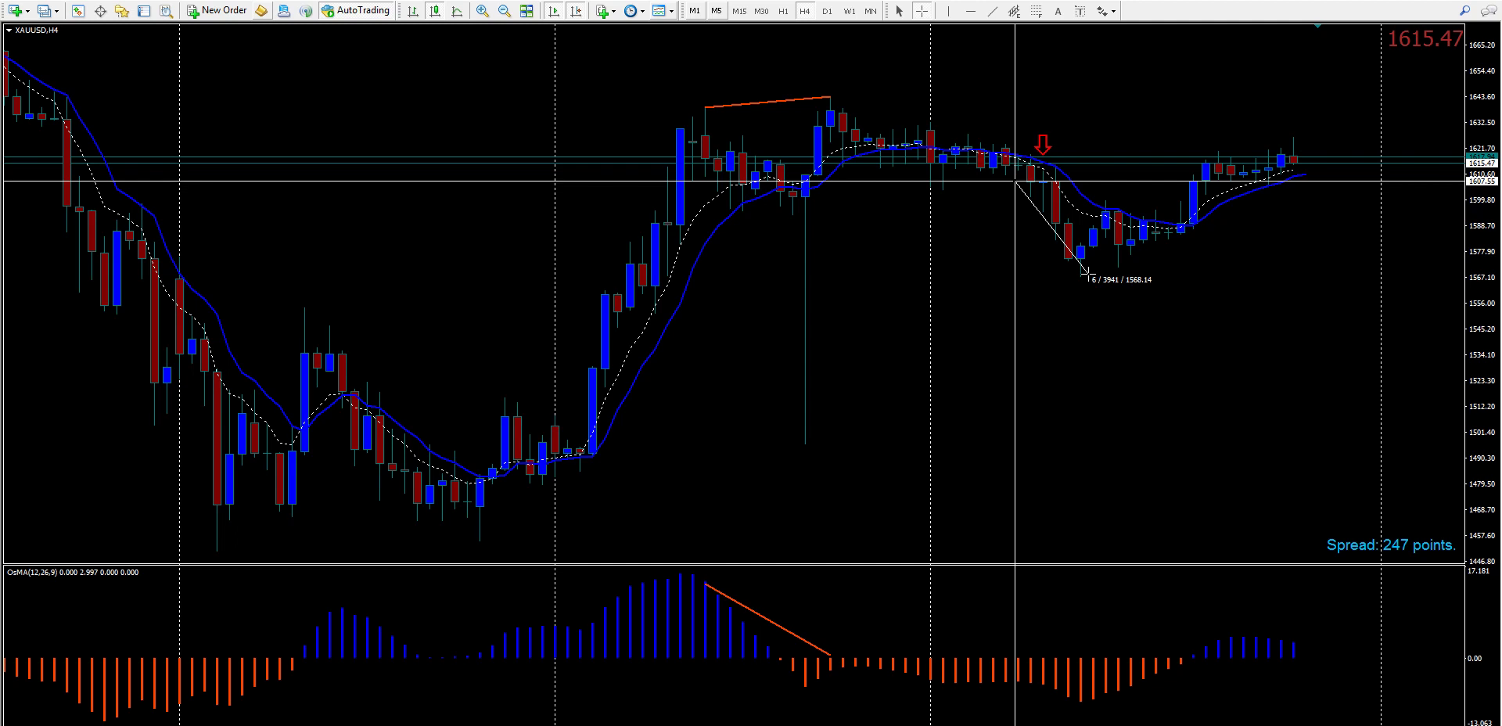
pyautogui.moveTo(1088, 274); pyautogui.dragTo(1191, 191)
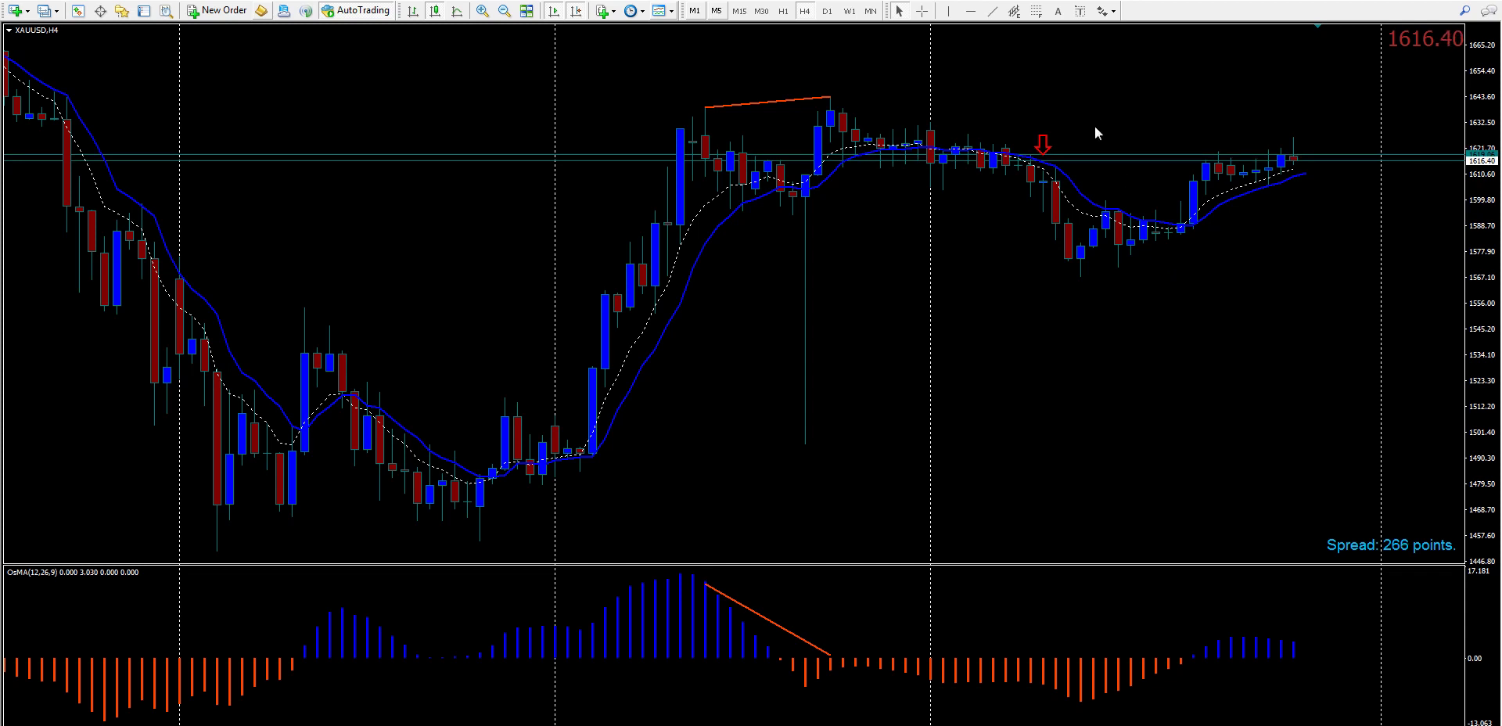
# - Draw trendlines joining the recent XAUUSD swing low to the earlier, deeper low and the matching points in the OsMA window
pyautogui.click(992, 11)
pyautogui.moveTo(1080, 276); pyautogui.dragTo(479, 540)
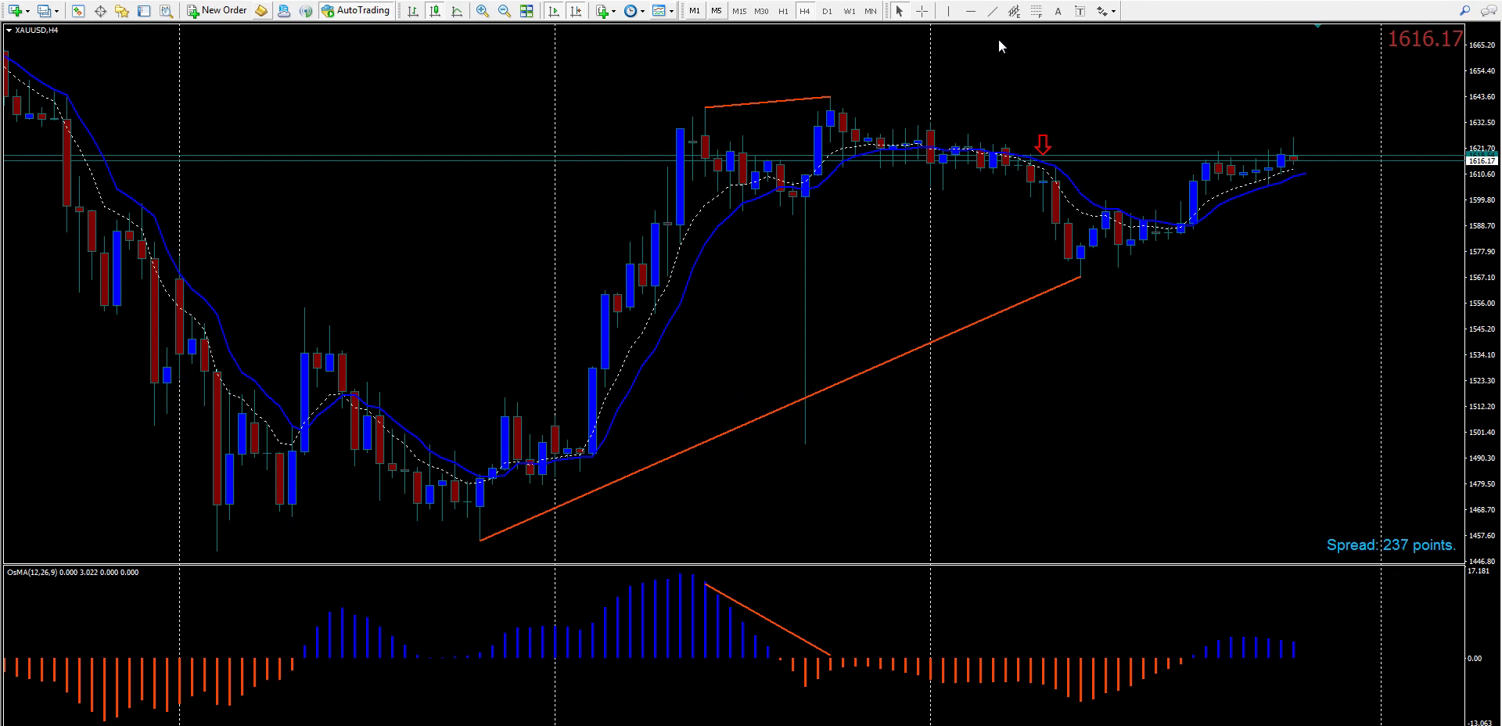
pyautogui.click(993, 11)
pyautogui.moveTo(1080, 703); pyautogui.dragTo(479, 661)
pyautogui.hotkey('ctrl', 'f')
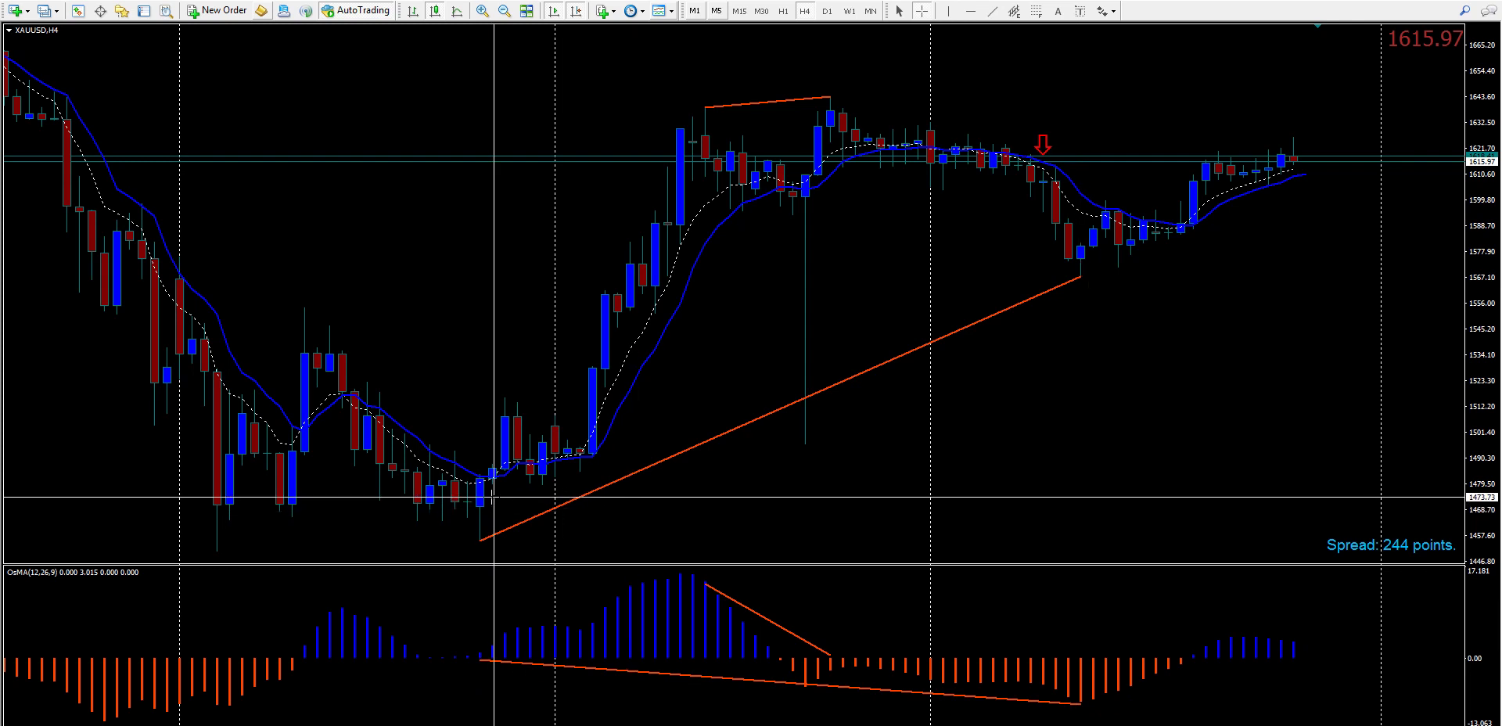
pyautogui.click(965, 463)
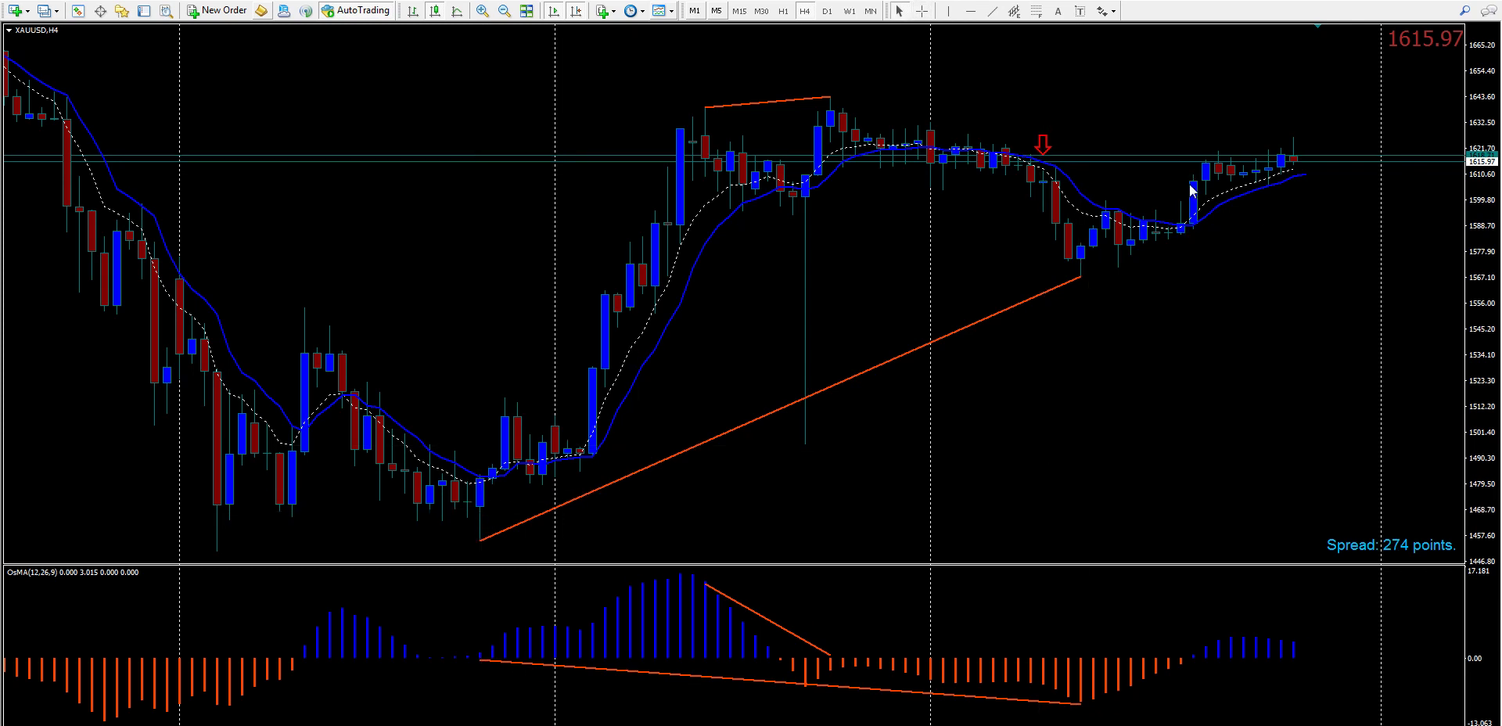
# - Measure from the XAUUSD bullish breakout candle's close down to the swing low and up to a projected level above the latest high
pyautogui.middleClick(1244, 229)
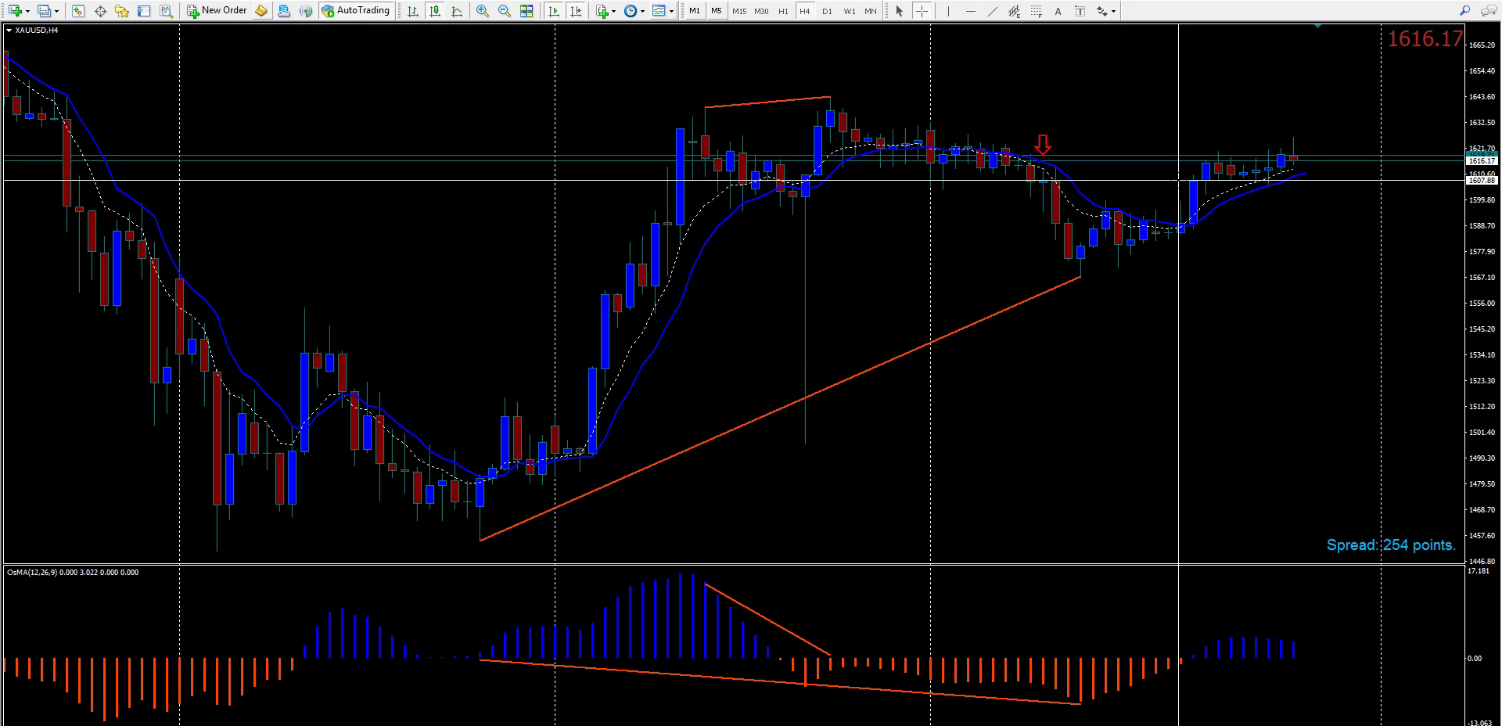
pyautogui.moveTo(1178, 180); pyautogui.dragTo(1093, 279)
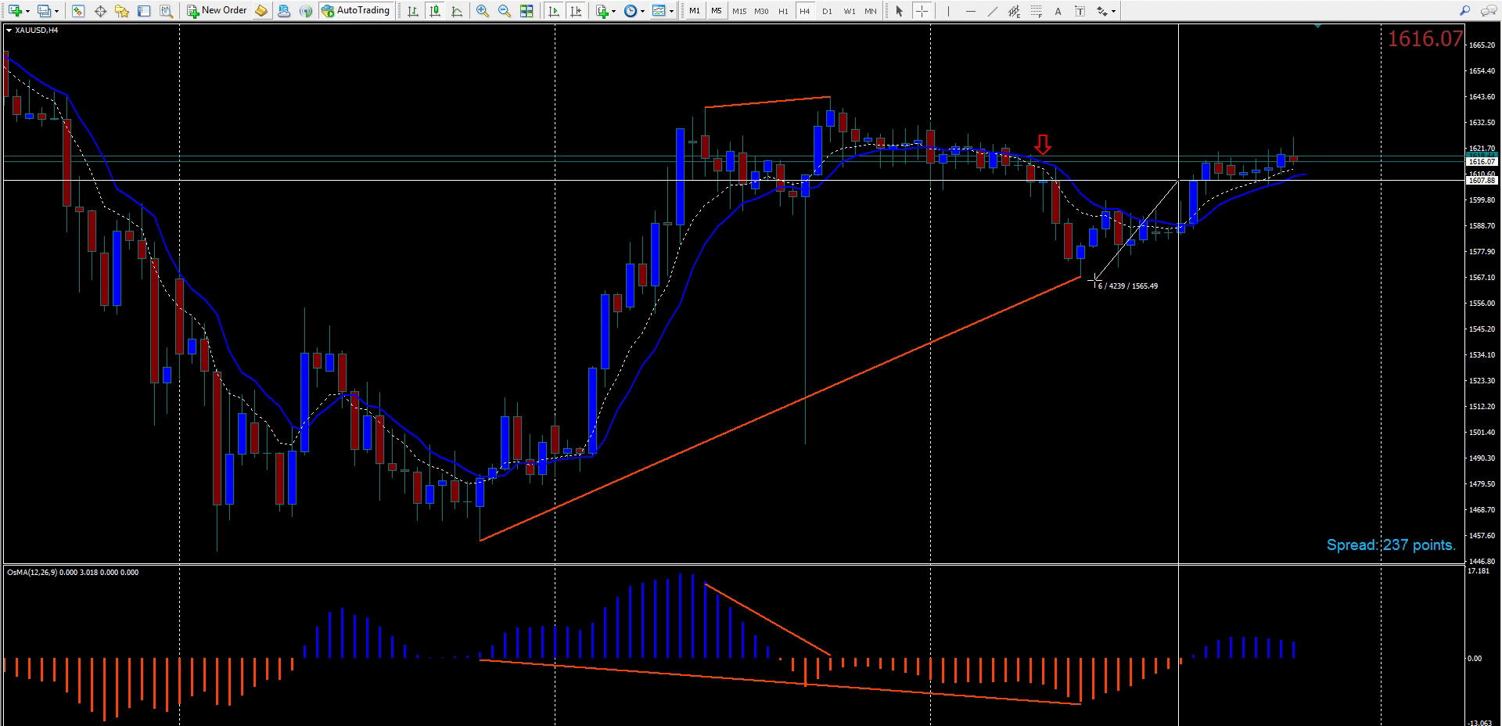
pyautogui.moveTo(1093, 280); pyautogui.dragTo(1330, 67)
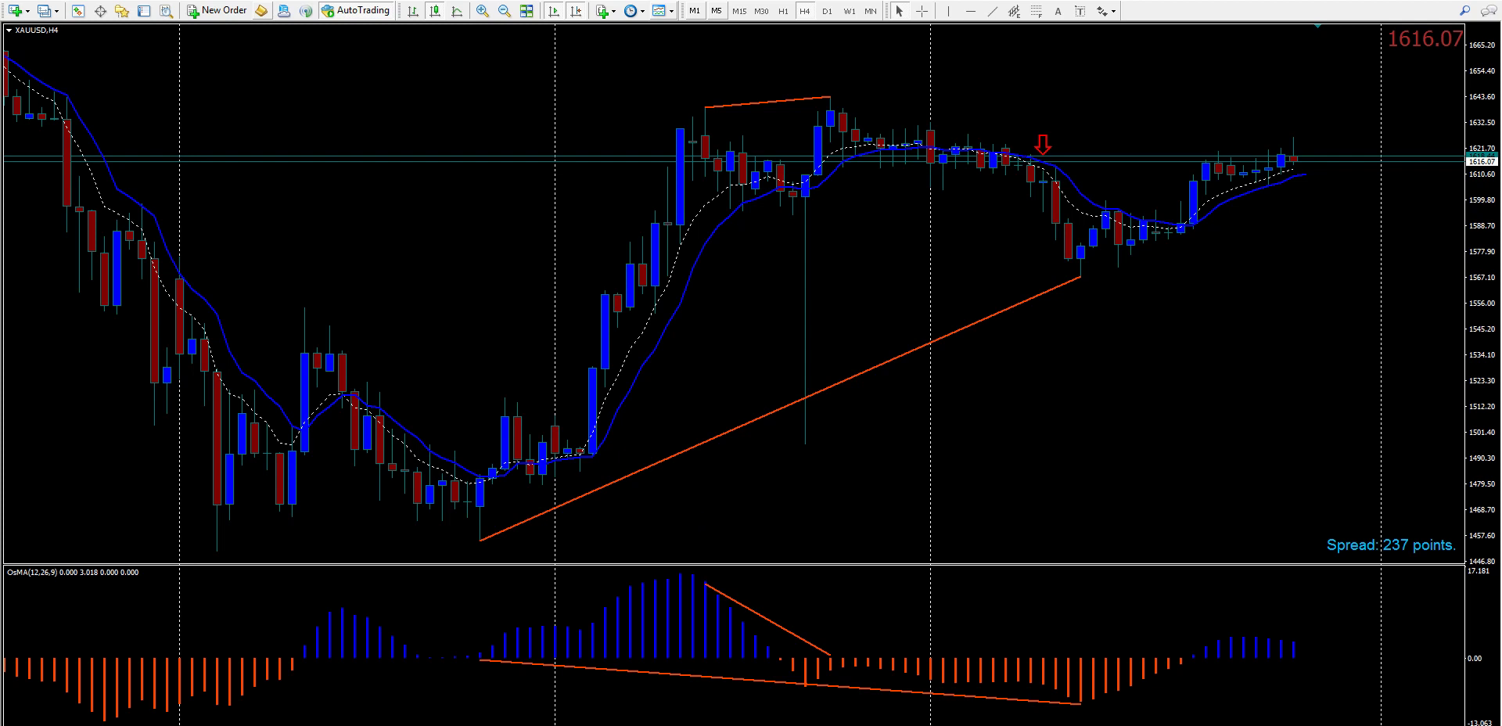
# - Switch to the US30 Daily chart, enlarge it and draw divergence trendlines across the two falling price highs and the matching rising OsMA peaks
pyautogui.hotkey('ctrl', 'Tab')
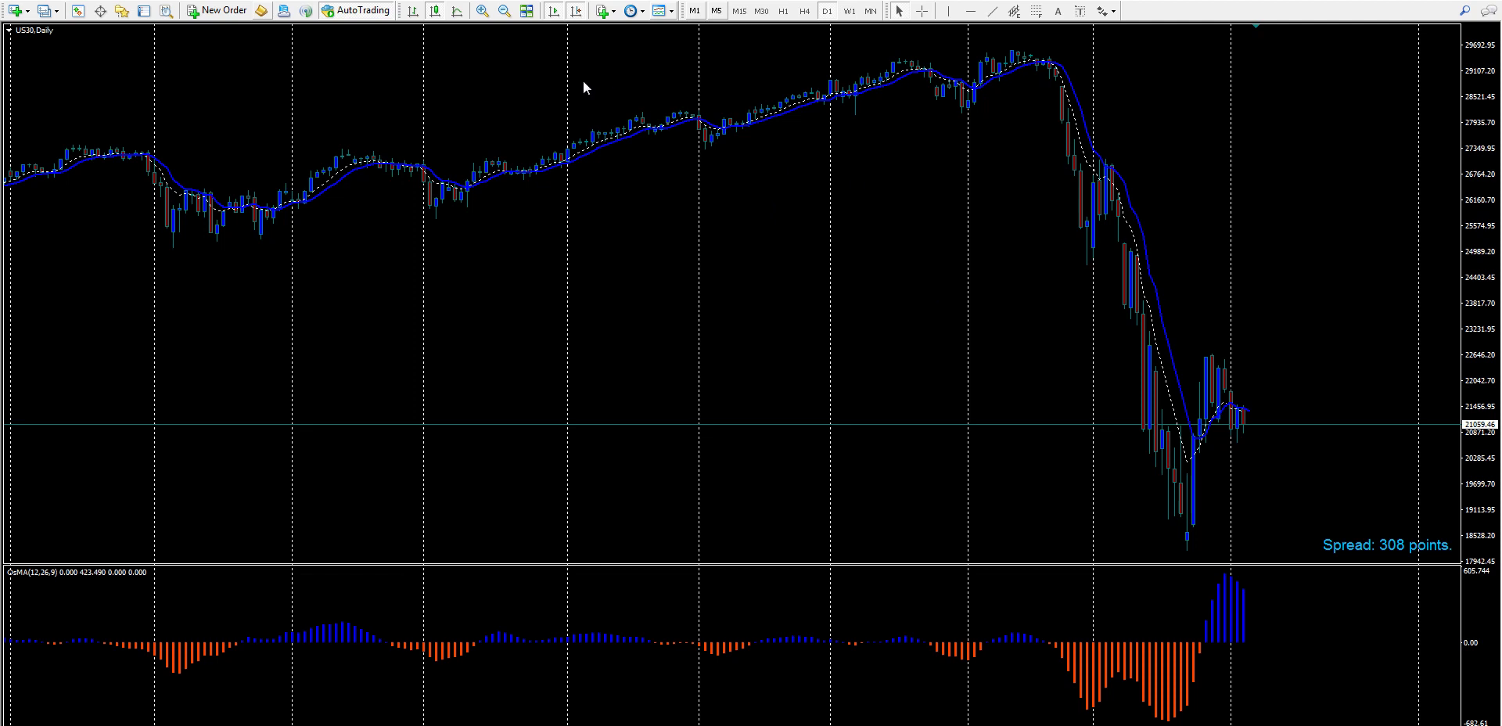
pyautogui.click(481, 11)
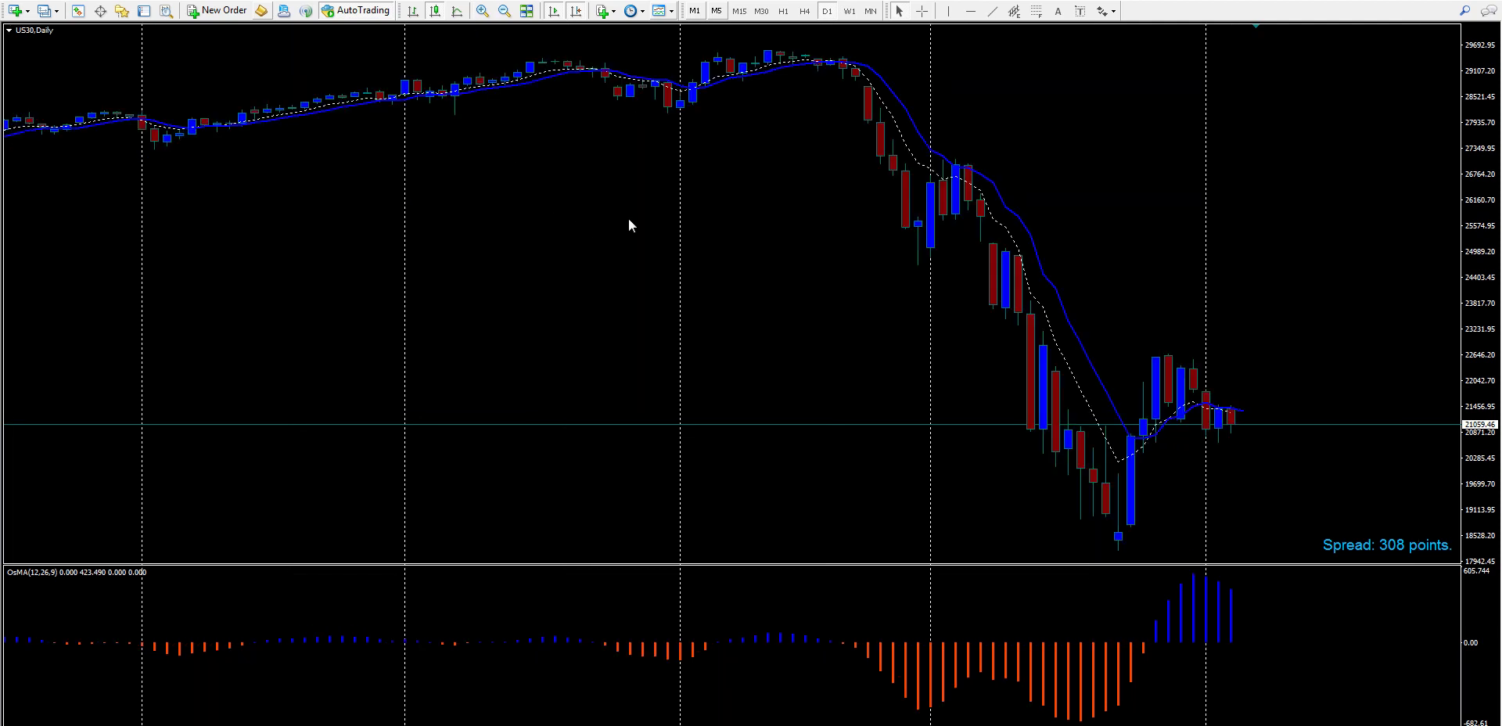
pyautogui.click(992, 9)
pyautogui.moveTo(1171, 357)
pyautogui.mouseDown()
pyautogui.moveTo(1021, 184)
pyautogui.moveTo(968, 164)
pyautogui.mouseUp()
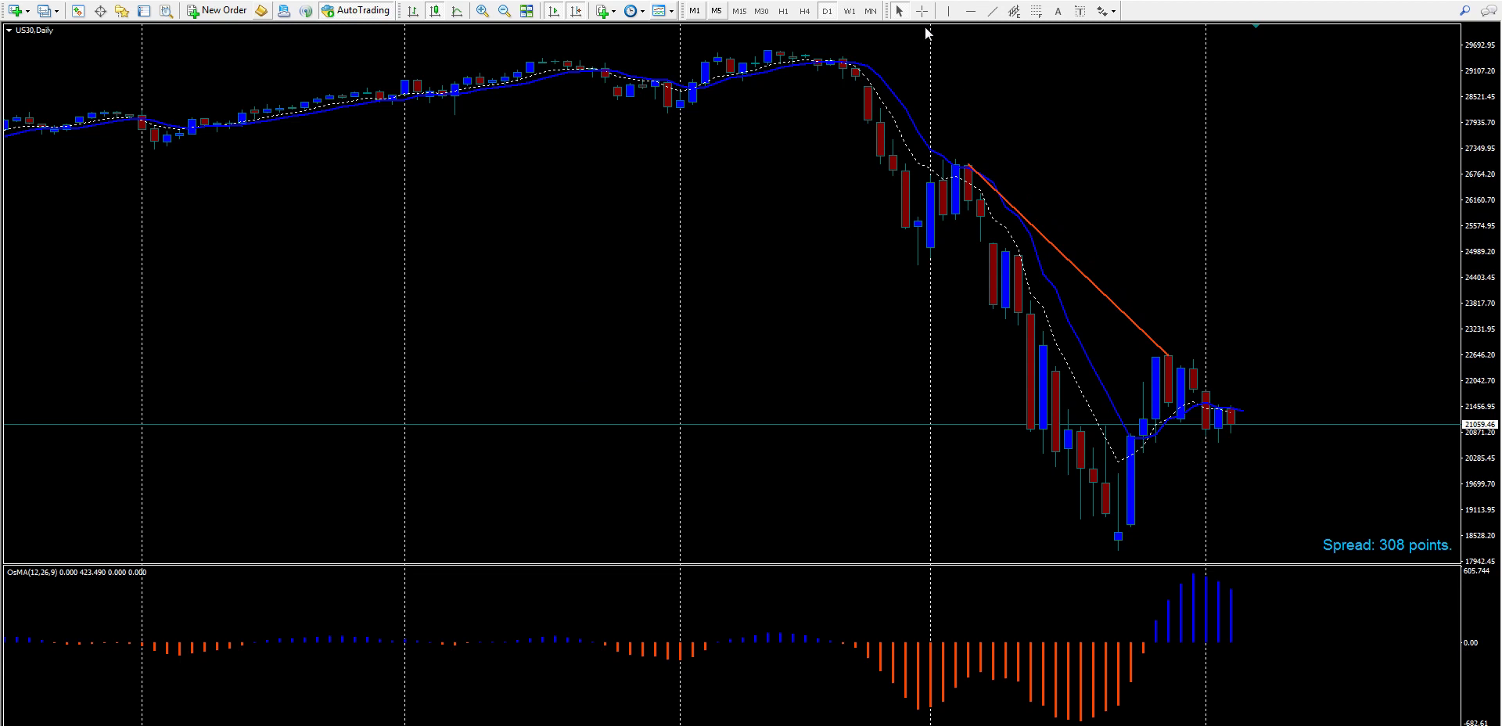
pyautogui.click(992, 10)
pyautogui.moveTo(1219, 597)
pyautogui.moveTo(1197, 575)
pyautogui.moveTo(1197, 575); pyautogui.dragTo(980, 642)
pyautogui.hotkey('ctrl', 'f')
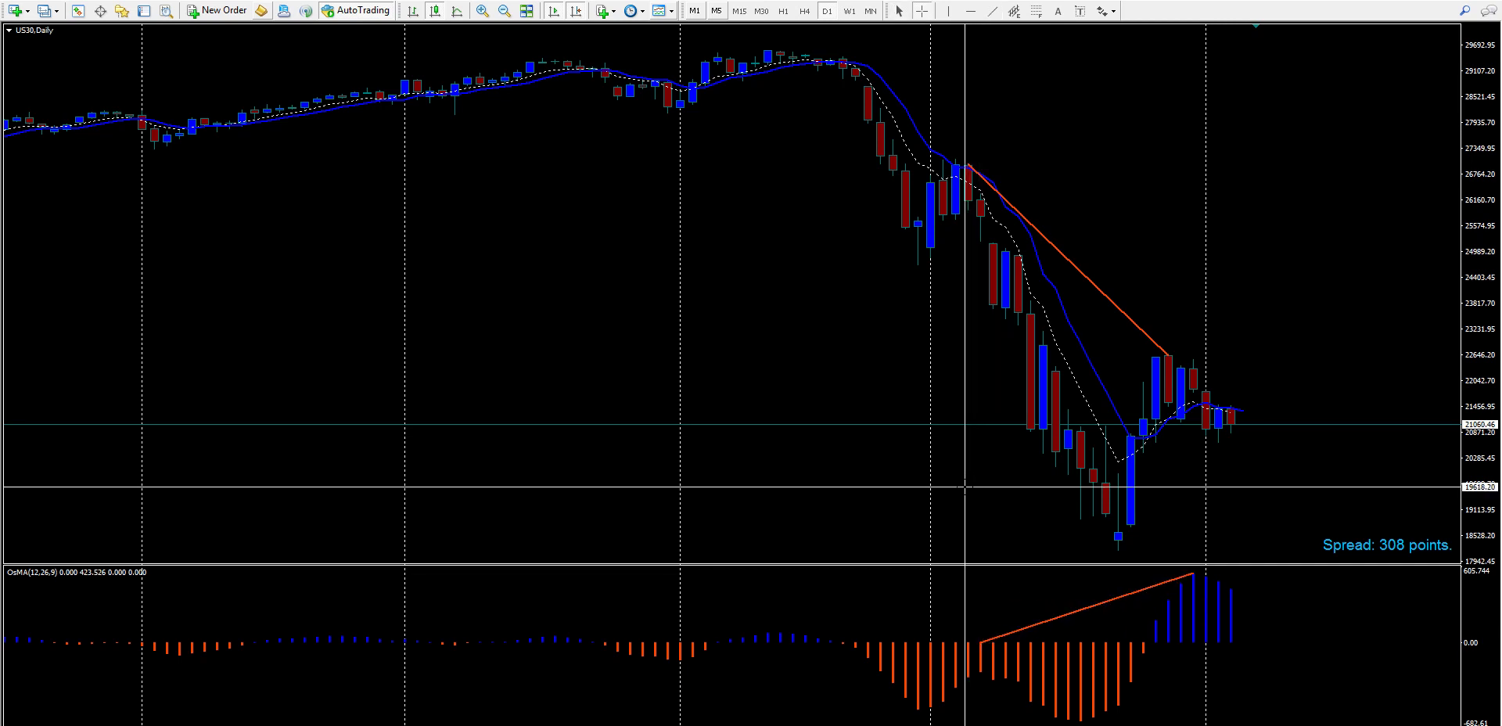
pyautogui.press('Escape')
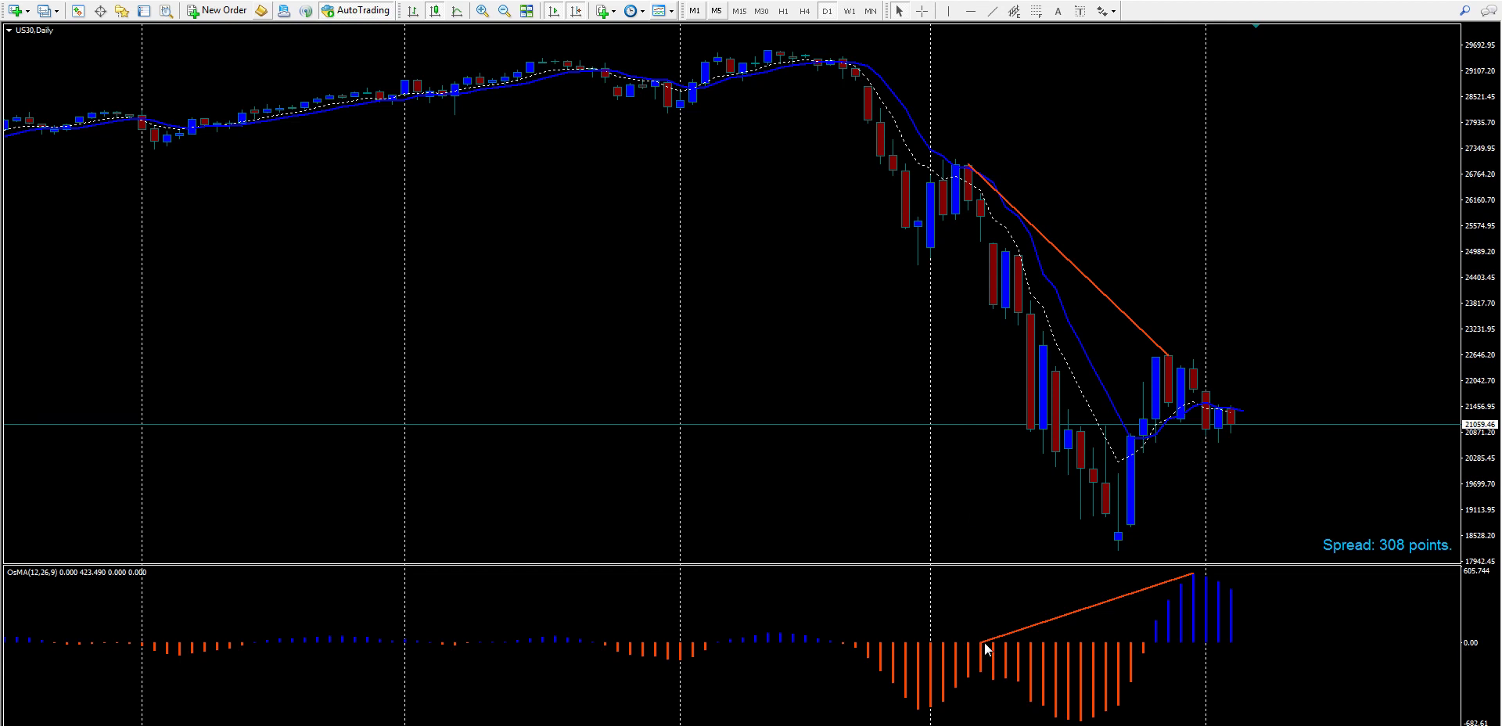
# - Adjust the OsMA trendline's endpoints to run from the earlier shallow negative bar to the first tall positive bar beneath the recent price high
pyautogui.doubleClick(979, 640)
pyautogui.moveTo(979, 640); pyautogui.dragTo(969, 679)
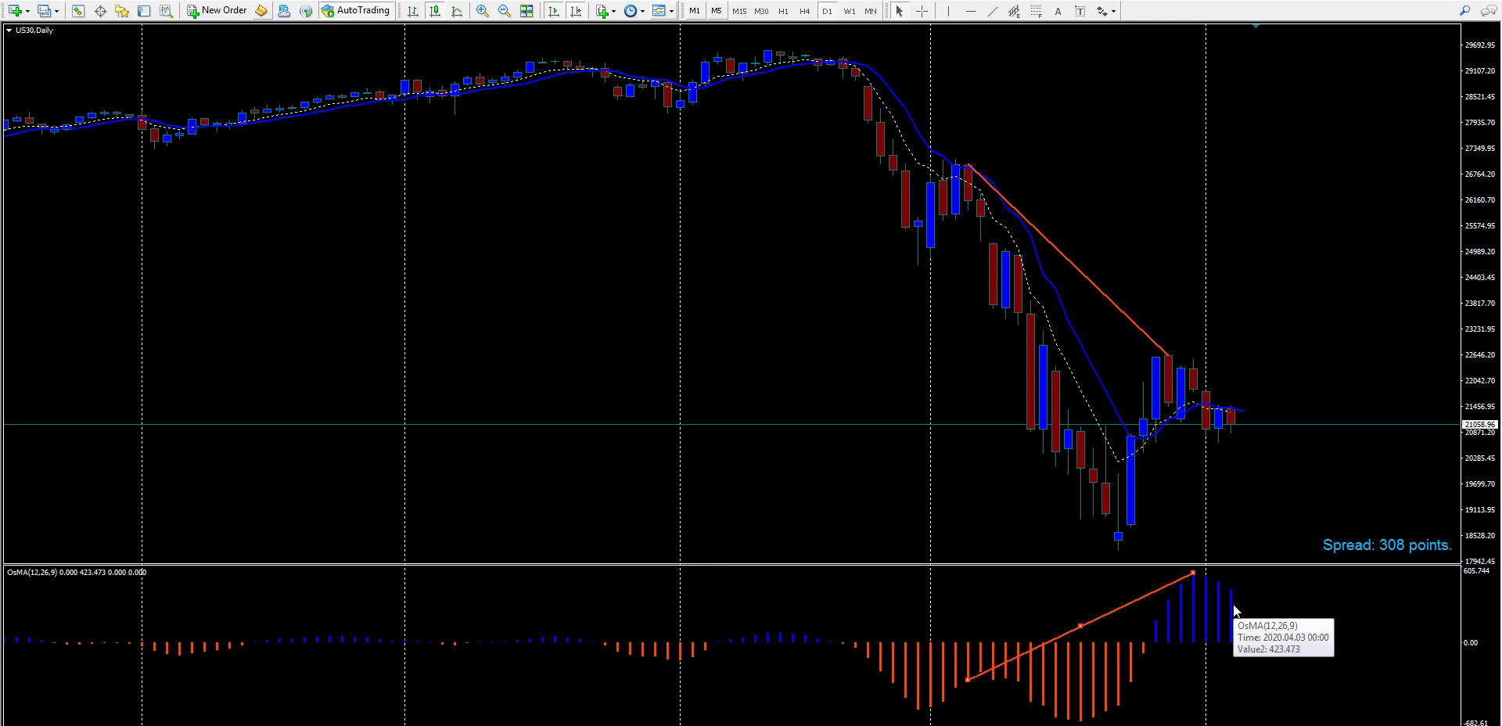
pyautogui.moveTo(1228, 576)
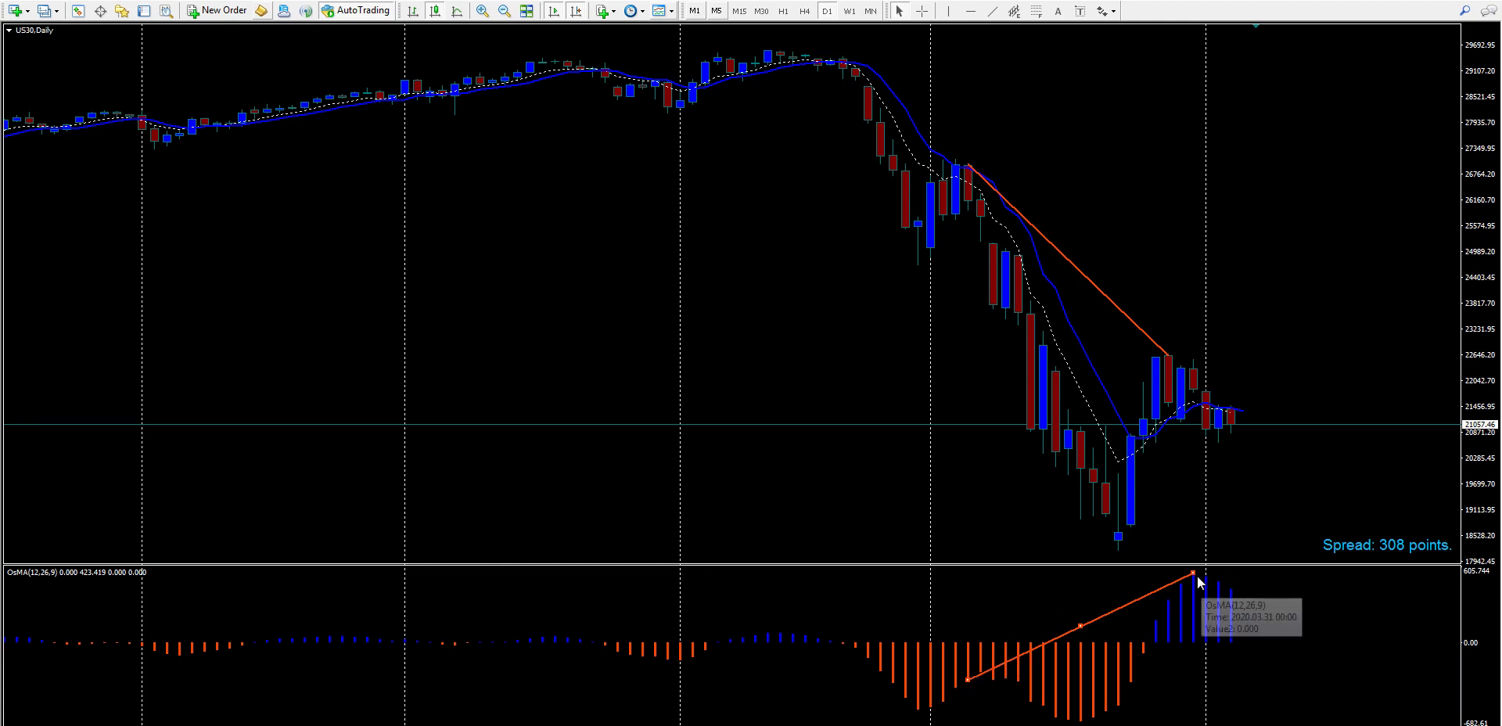
pyautogui.moveTo(1194, 571); pyautogui.dragTo(1181, 587)
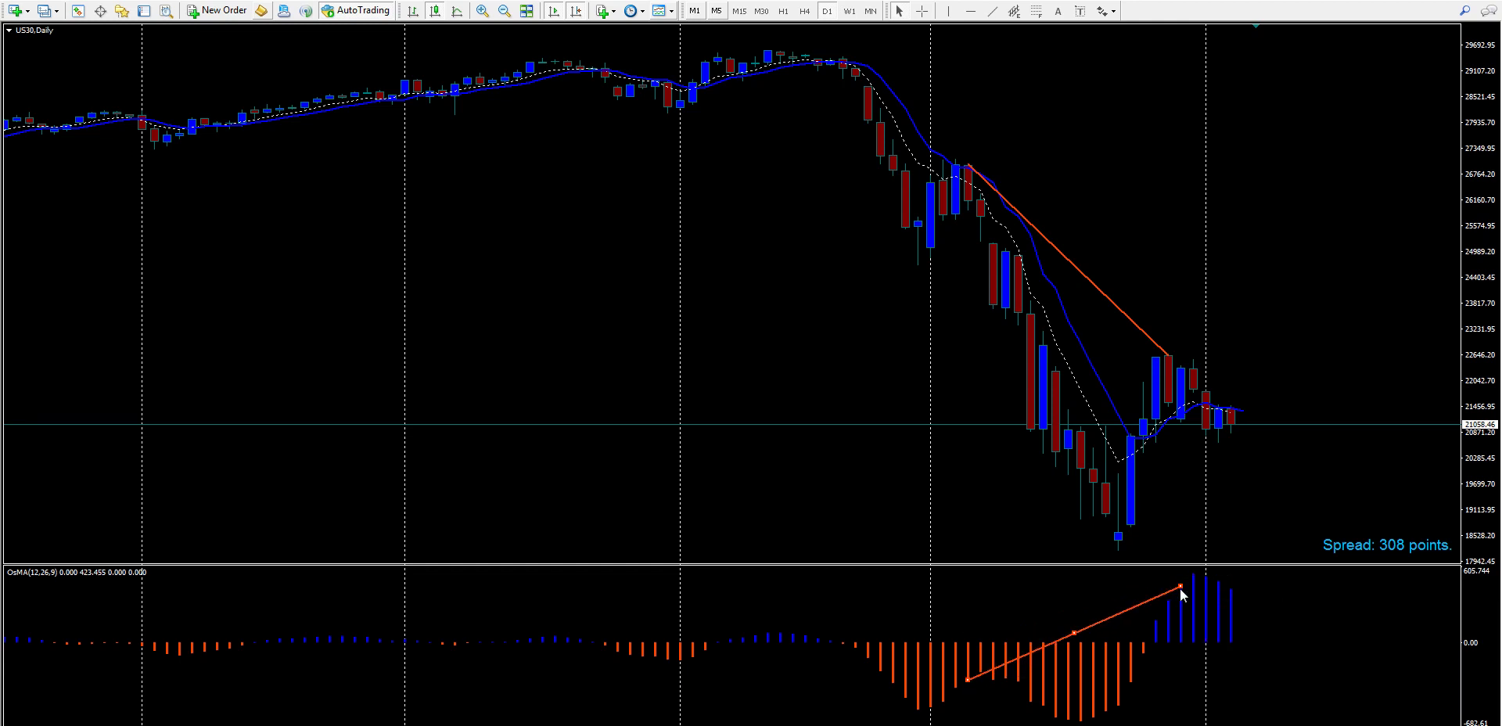
pyautogui.middleClick(1180, 598)
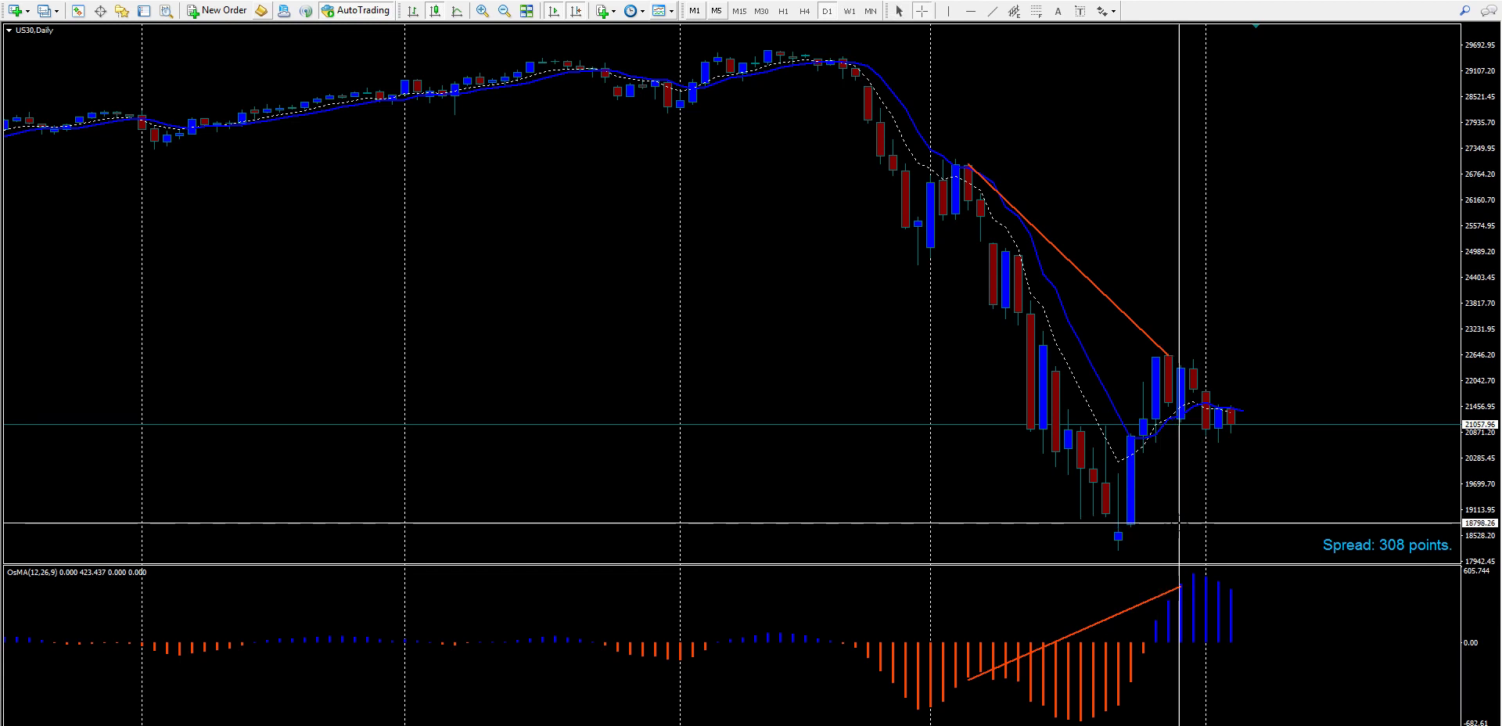
pyautogui.middleClick(1174, 517)
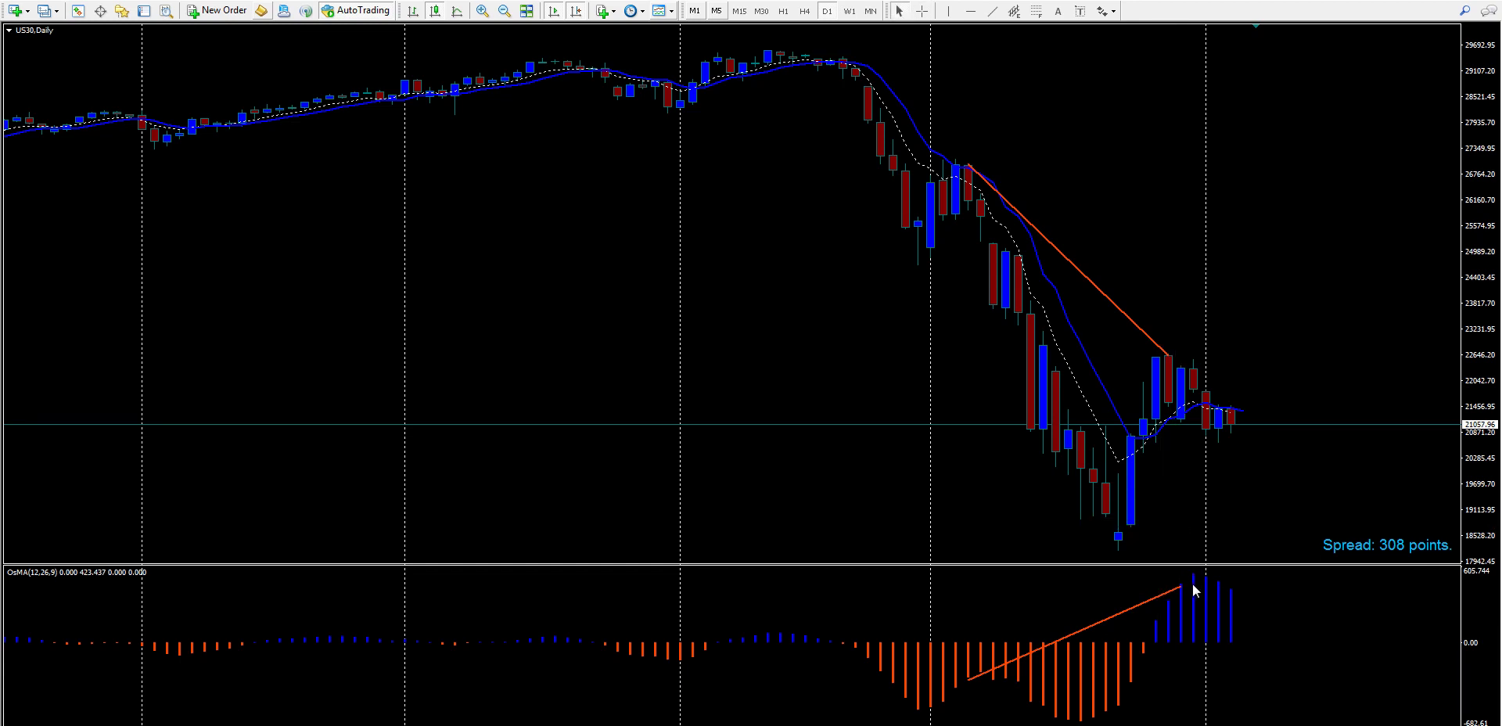
pyautogui.moveTo(1182, 589); pyautogui.dragTo(1167, 599)
pyautogui.doubleClick(1168, 604)
# - Measure from the bearish entry candle's close up to the latest candles' highs and the recent swing high on US30 Daily
pyautogui.middleClick(1186, 536)
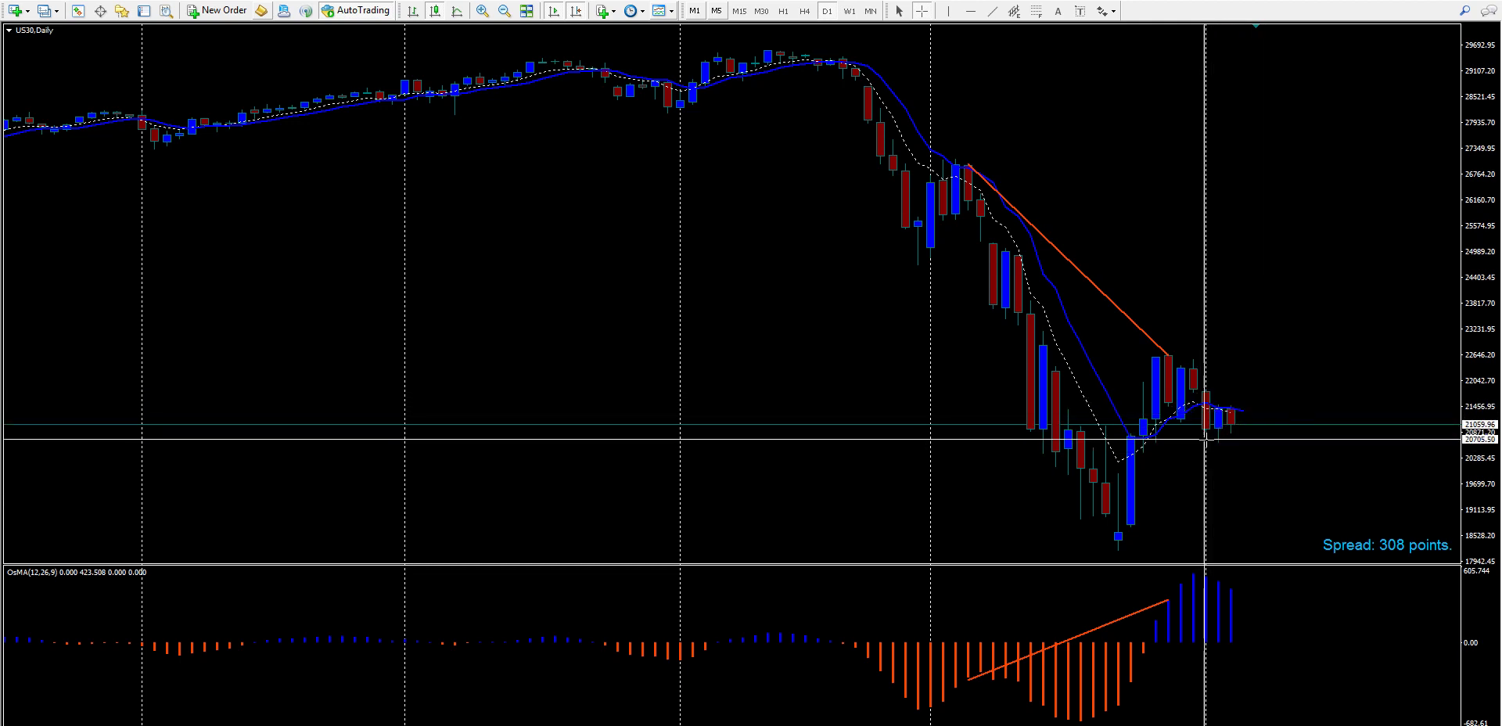
pyautogui.moveTo(1213, 437)
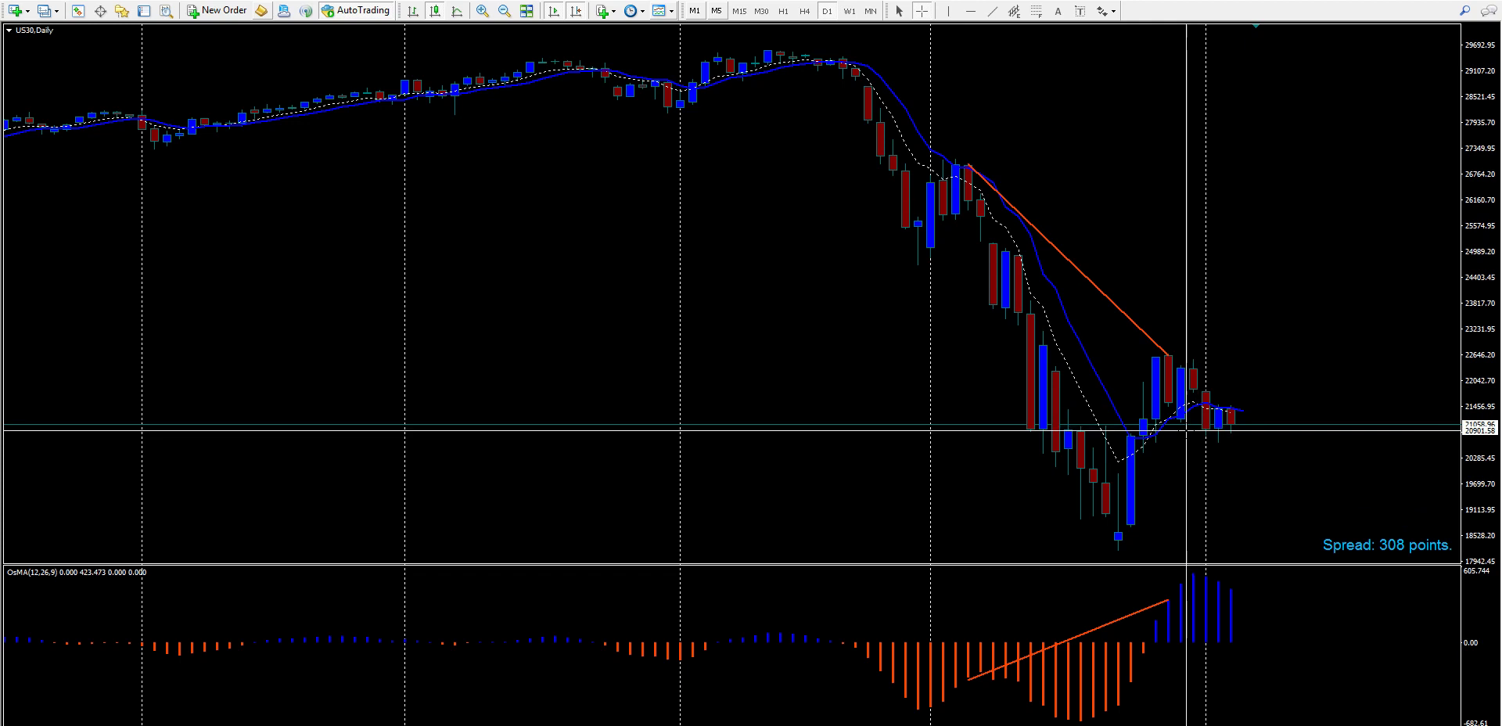
pyautogui.moveTo(1197, 427); pyautogui.dragTo(1226, 402)
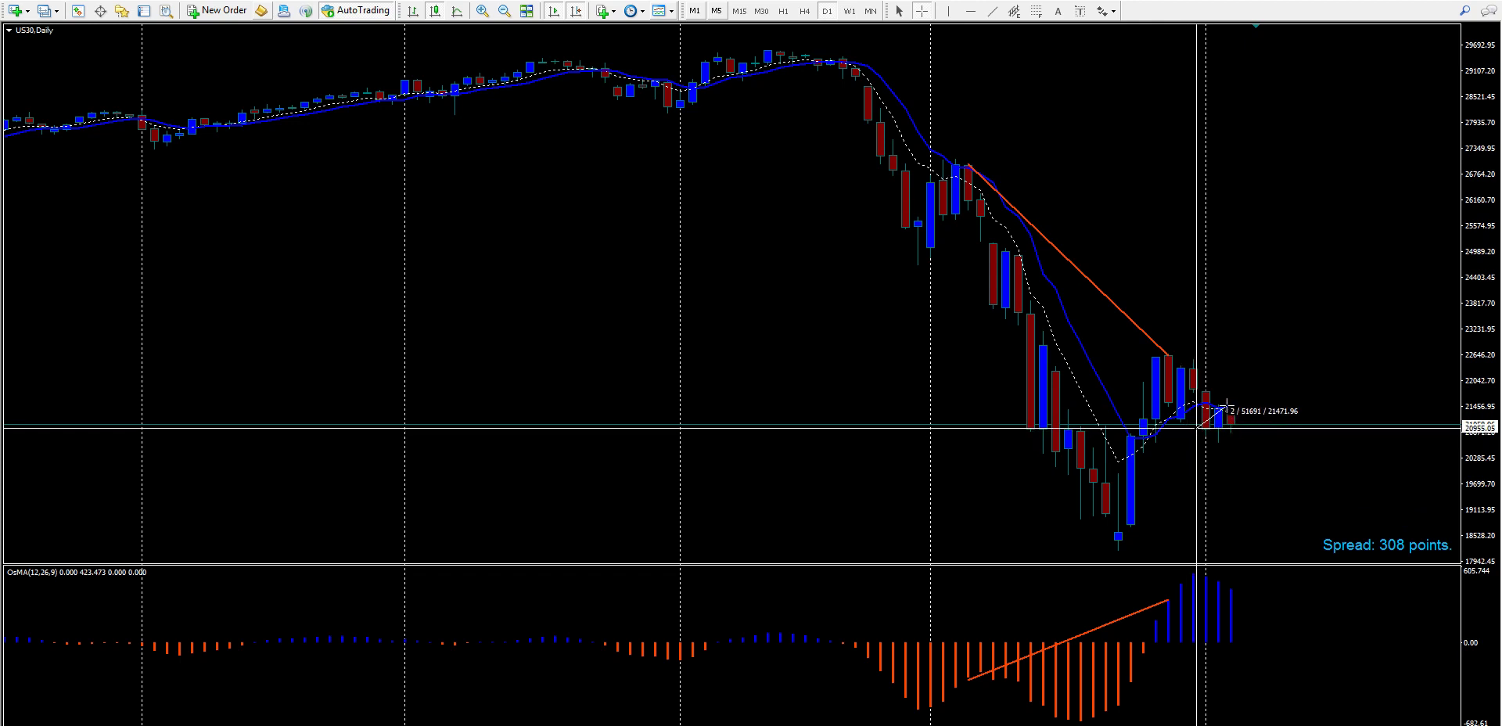
pyautogui.moveTo(1226, 404); pyautogui.dragTo(1180, 352)
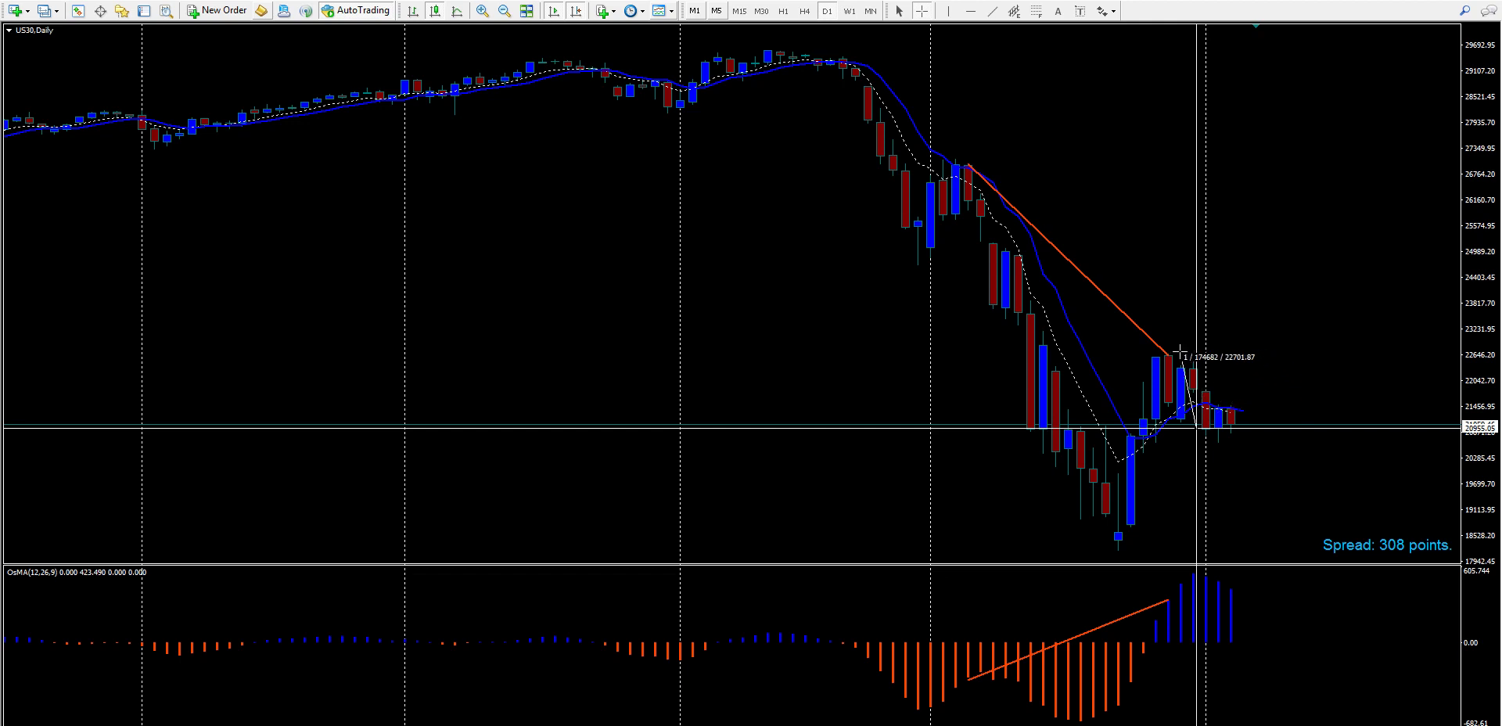
pyautogui.moveTo(1180, 352); pyautogui.dragTo(1182, 353)
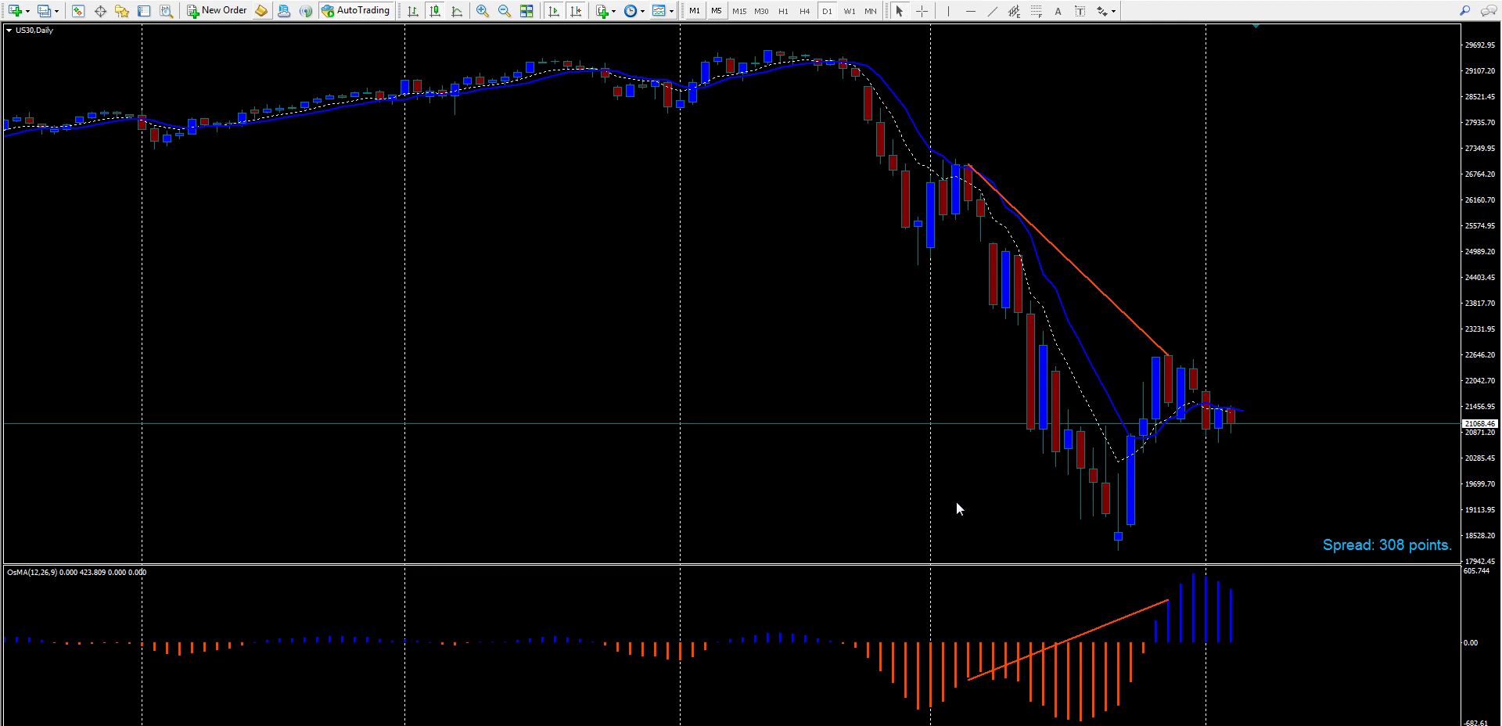
# - Delete the divergence trendlines from both the US30 price chart and the OsMA window
pyautogui.rightClick(1064, 253)
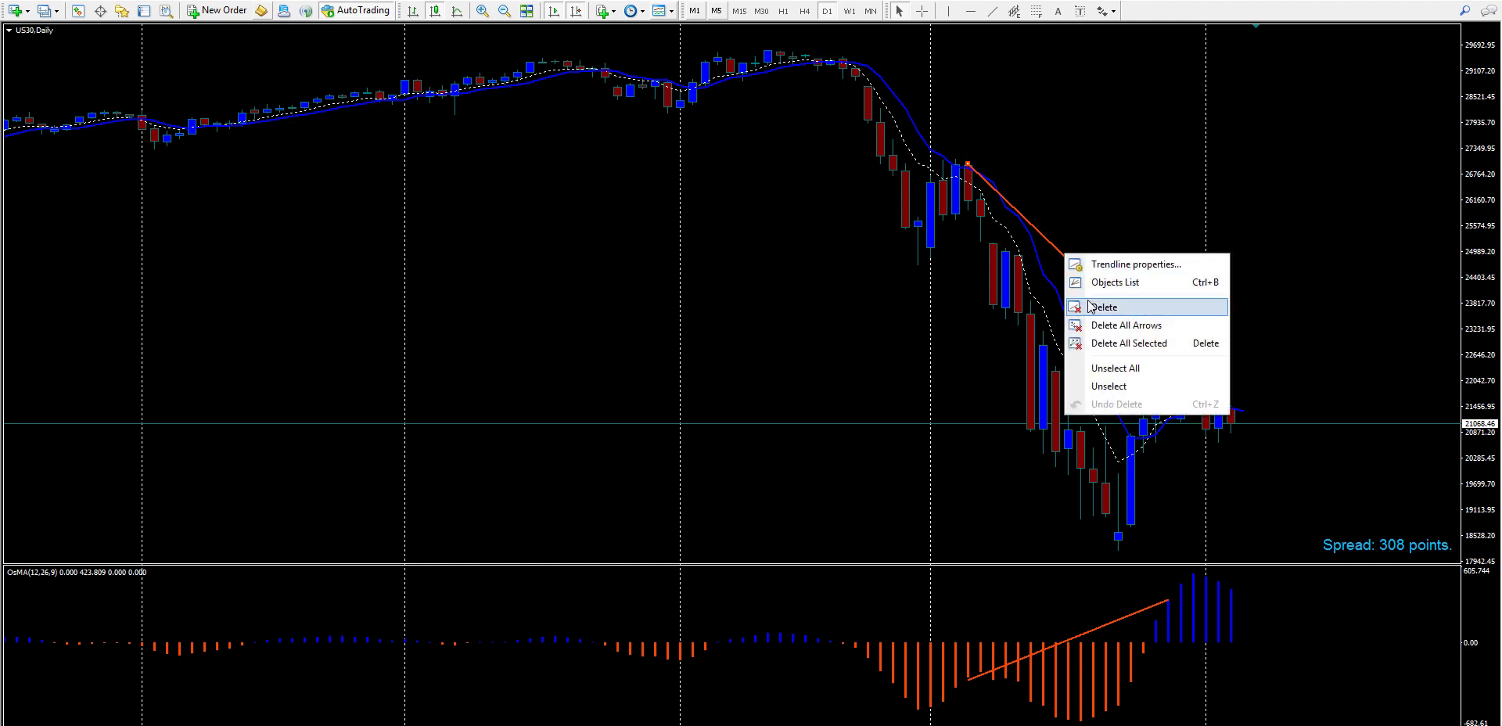
pyautogui.click(1095, 307)
pyautogui.rightClick(1128, 617)
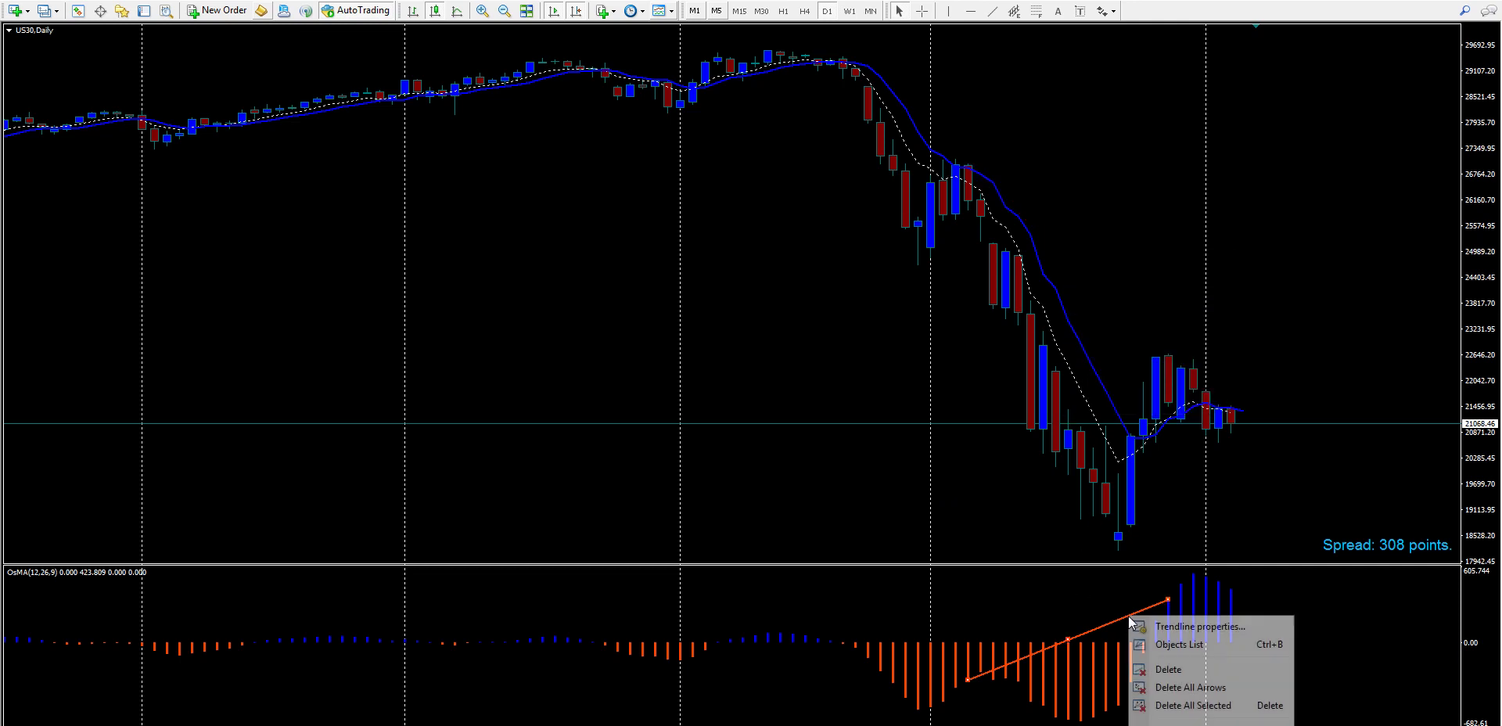
pyautogui.click(1169, 669)
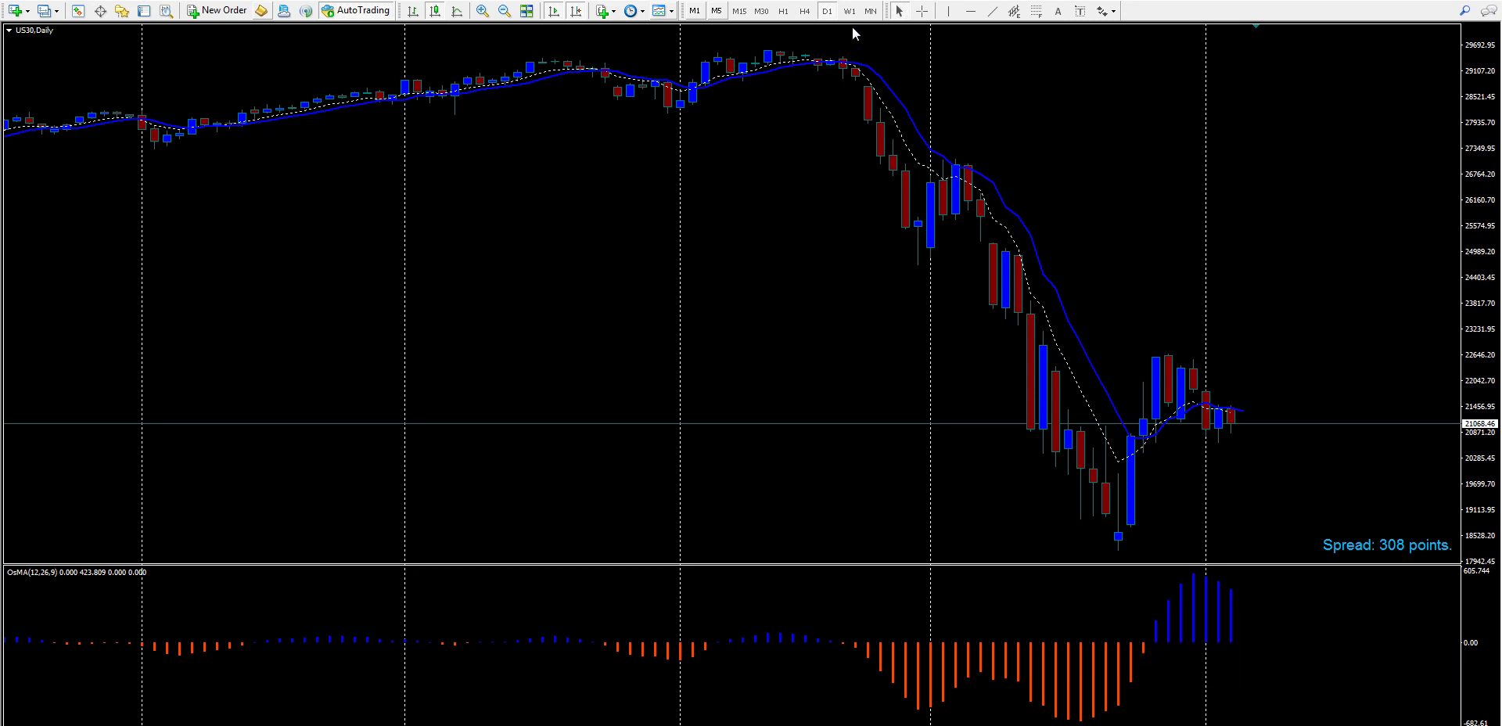
# - Switch US30 to Monthly and draw a Fibonacci retracement from the major bottom up to the all-time high, then inspect its levels
pyautogui.click(870, 11)
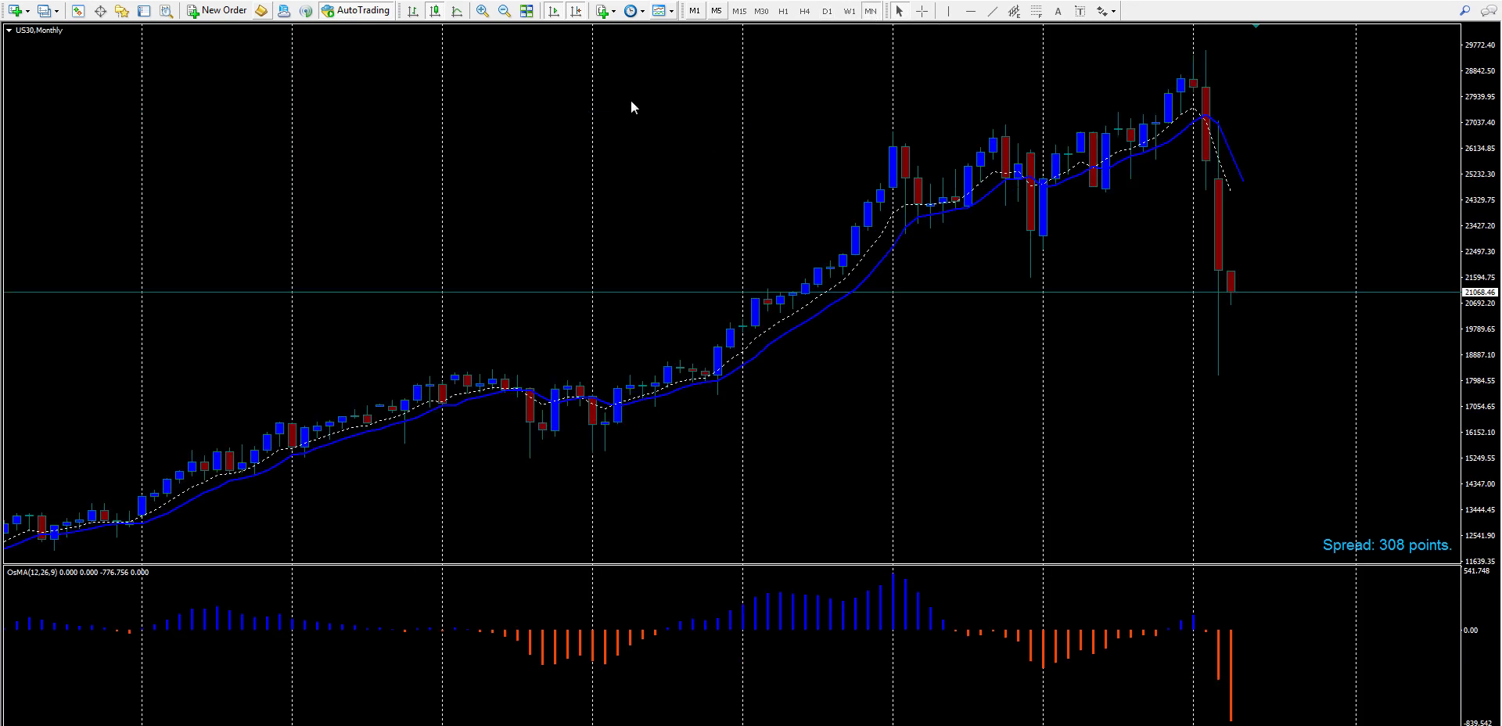
pyautogui.click(505, 12)
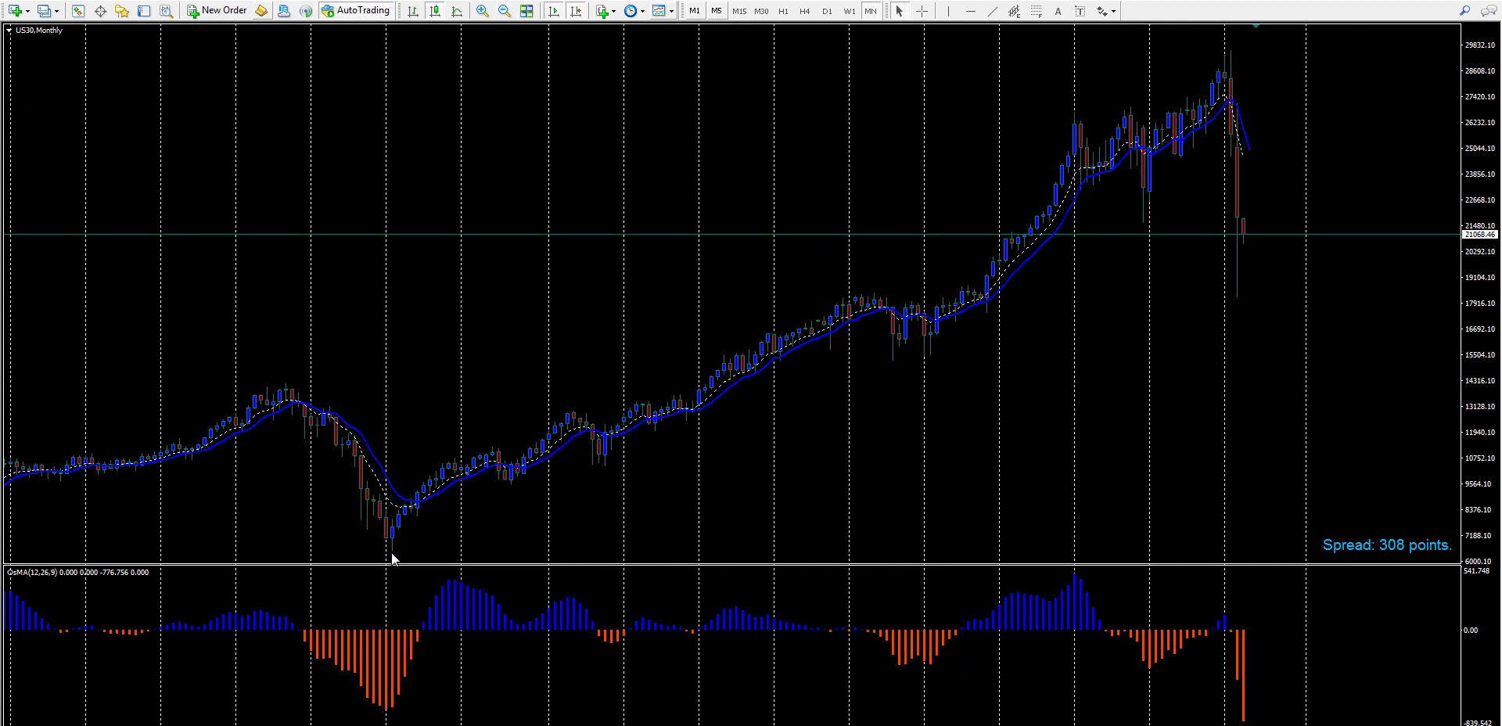
pyautogui.click(1037, 10)
pyautogui.moveTo(392, 552); pyautogui.dragTo(1047, 50)
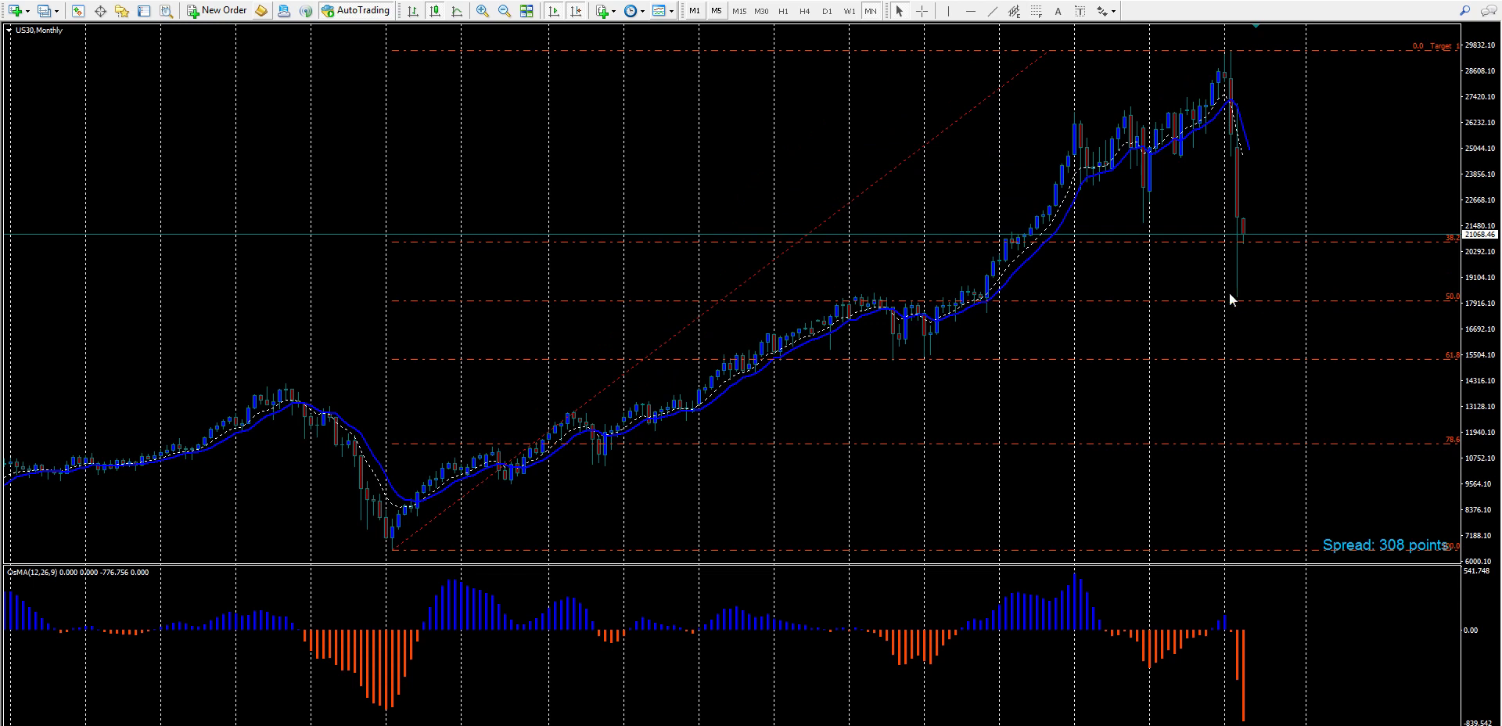
pyautogui.moveTo(1244, 244)
pyautogui.click(482, 11)
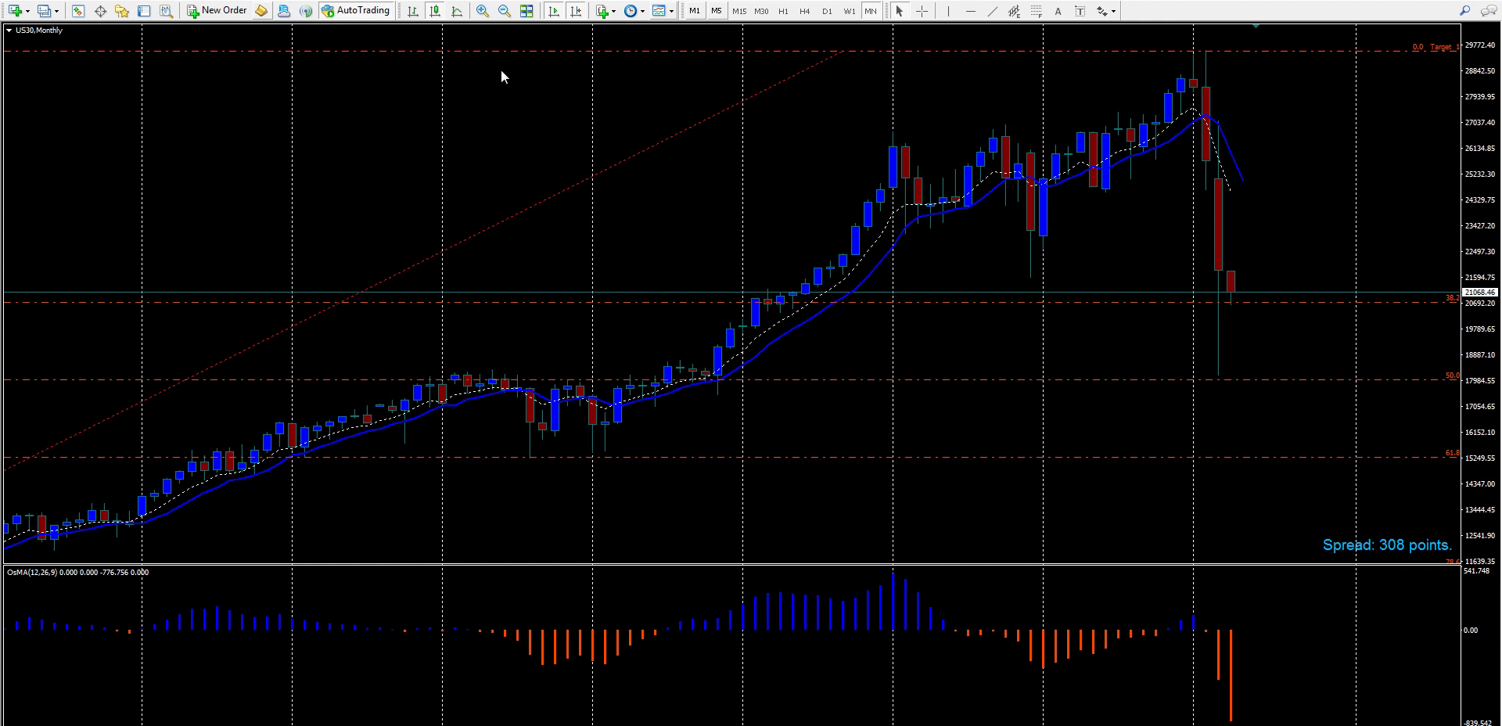
pyautogui.click(505, 11)
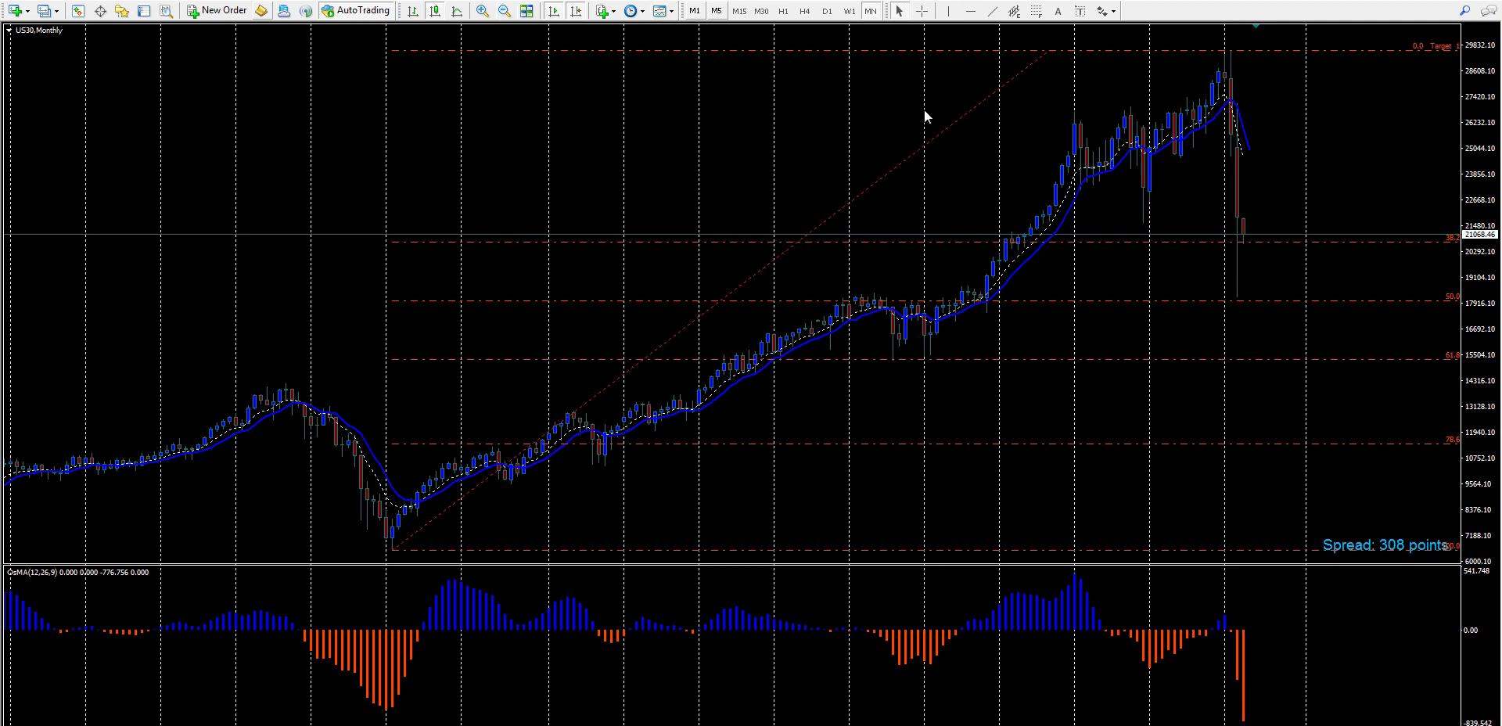
# - Delete the Fibonacci retracement and trace the US30 advance with the crosshair from the early pullback low to the mid-chart dip
pyautogui.rightClick(1048, 54)
pyautogui.click(1089, 105)
pyautogui.middleClick(645, 453)
pyautogui.scroll(-1, 638, 461)
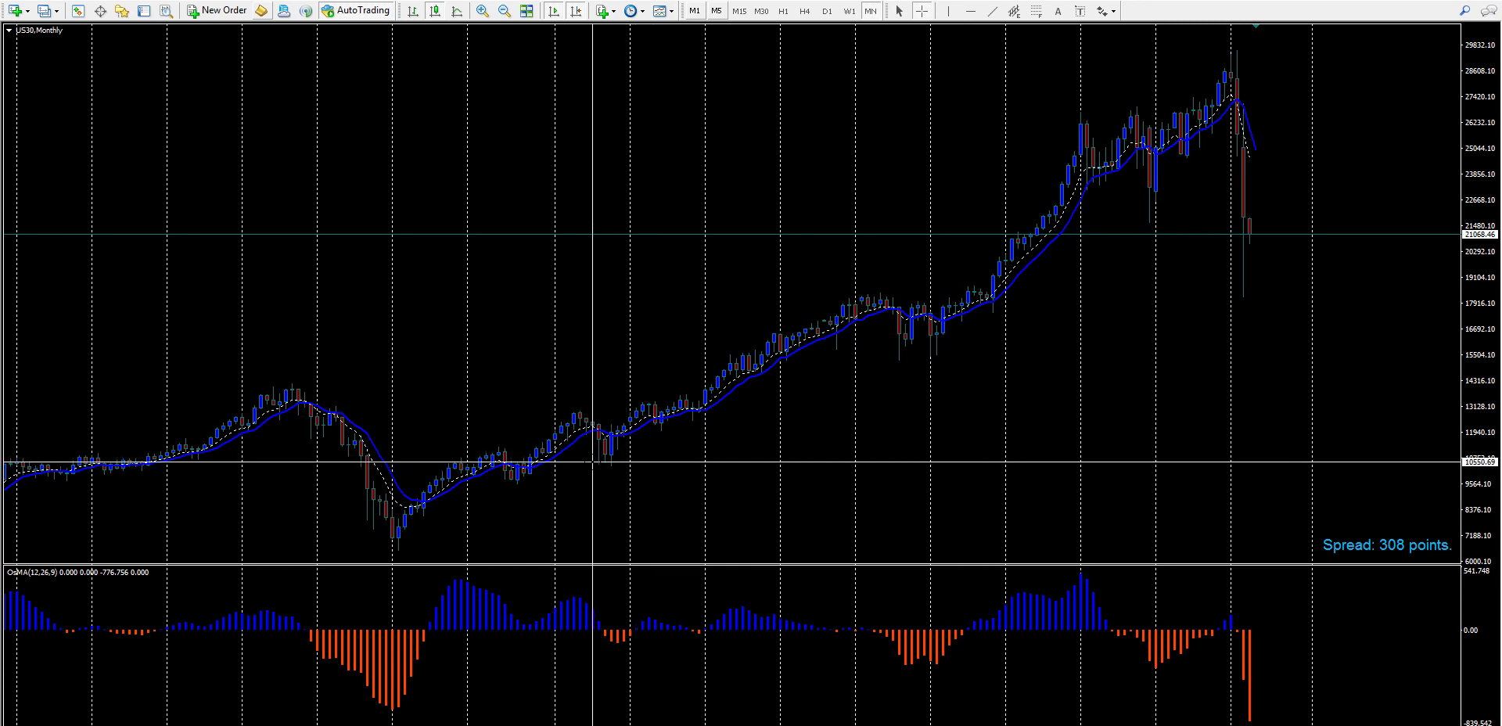
pyautogui.moveTo(591, 466); pyautogui.dragTo(896, 336)
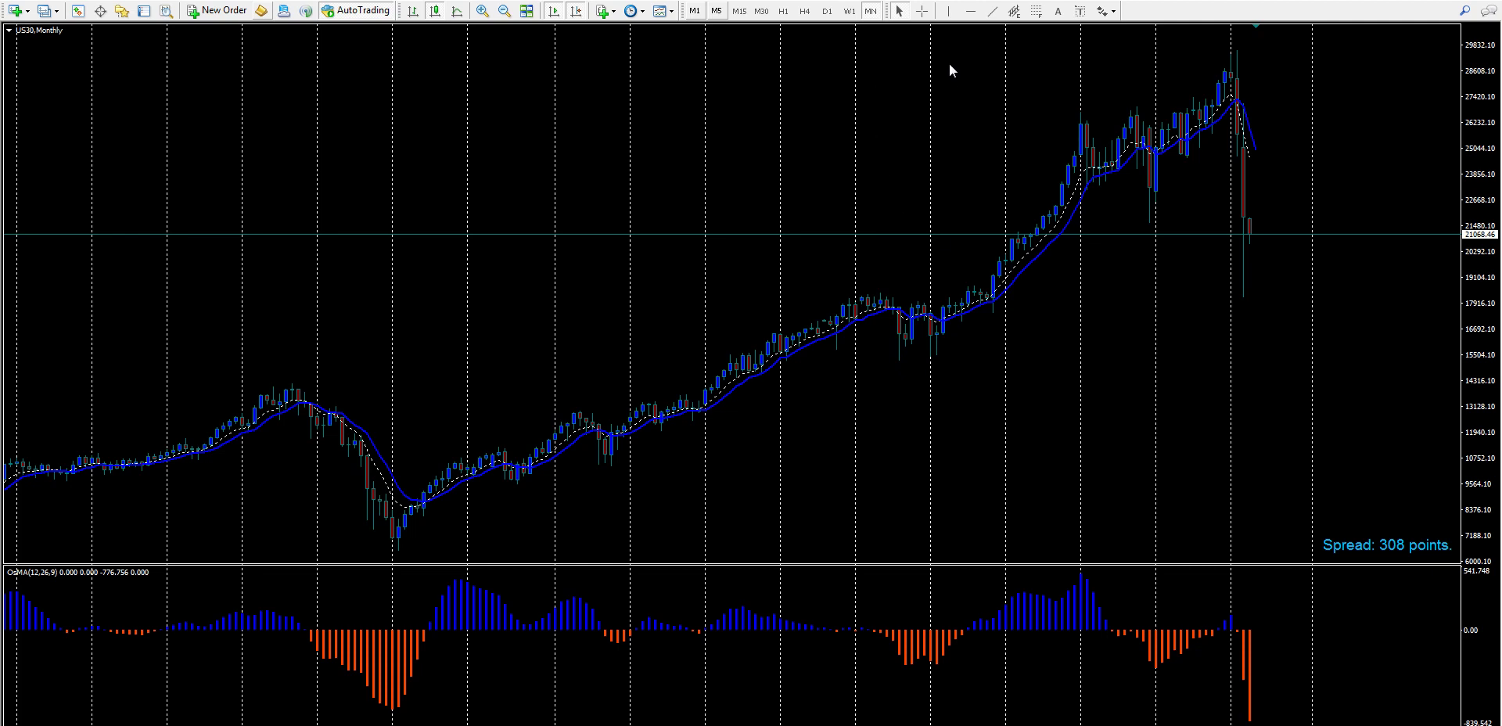
# - Draw trendlines along the mid-chart rising price highs on US30 Monthly and the matching falling OsMA peaks
pyautogui.click(993, 11)
pyautogui.moveTo(730, 357)
pyautogui.mouseDown()
pyautogui.moveTo(857, 289)
pyautogui.moveTo(892, 287)
pyautogui.moveTo(880, 293)
pyautogui.mouseUp()
pyautogui.click(996, 11)
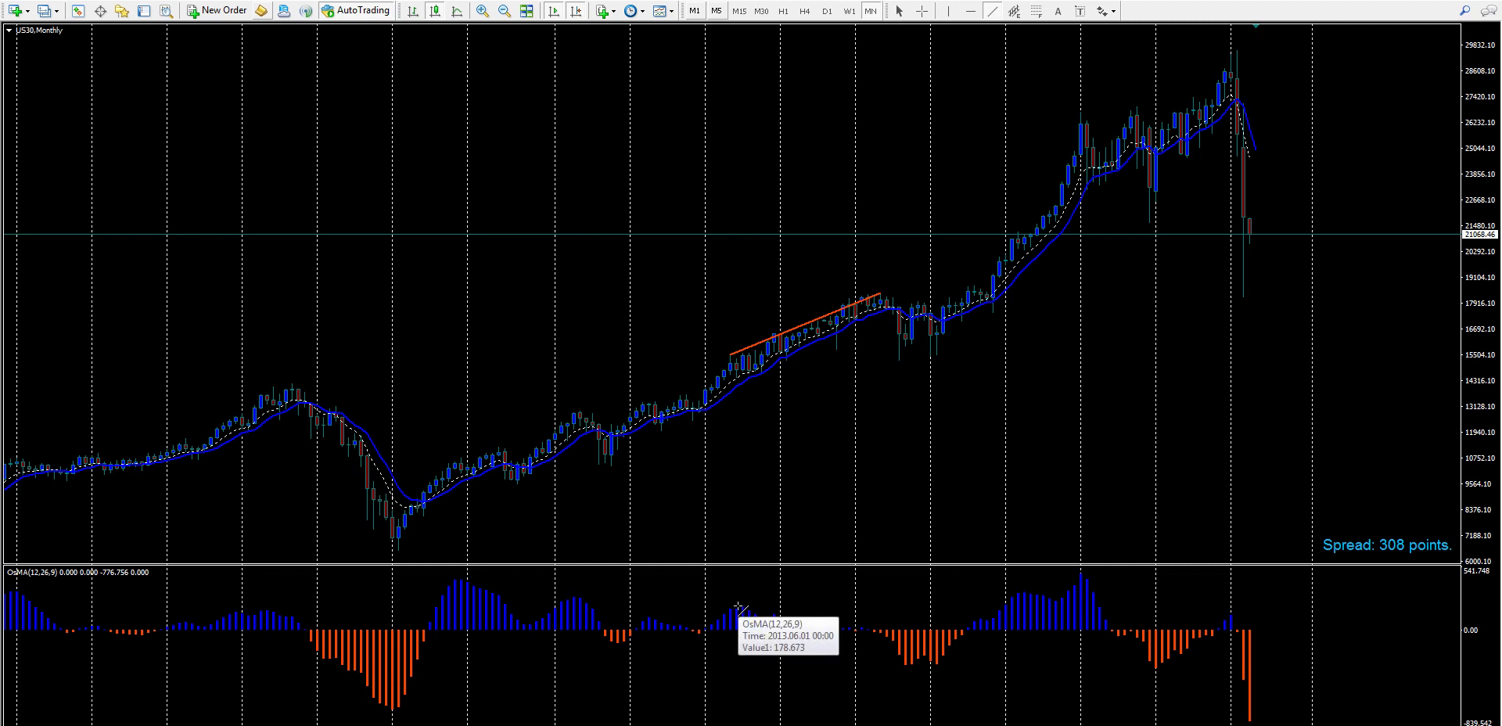
pyautogui.moveTo(737, 604); pyautogui.dragTo(868, 626)
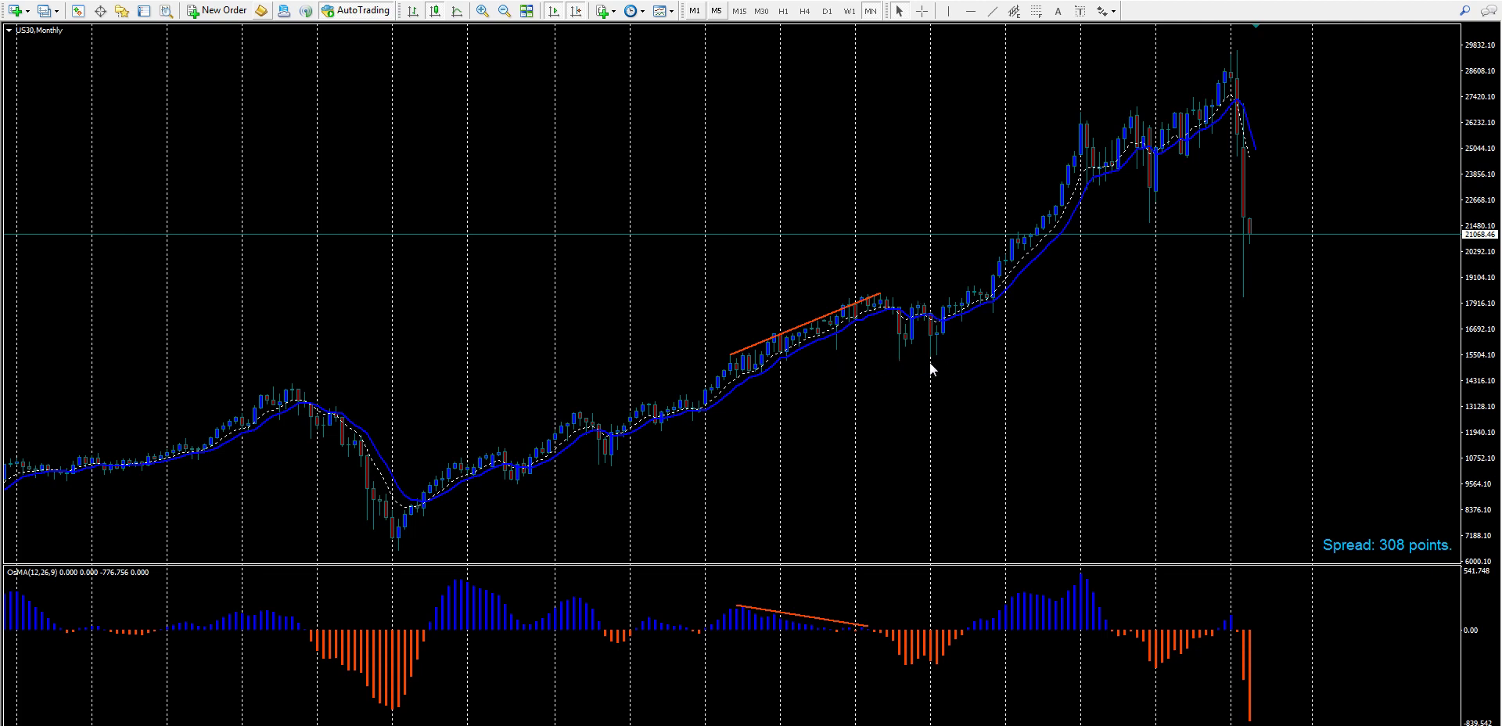
# - Draw trendlines joining the twin OsMA troughs after that peak and the two matching price lows, resizing the OsMA window for precision
pyautogui.moveTo(815, 563); pyautogui.dragTo(804, 289)
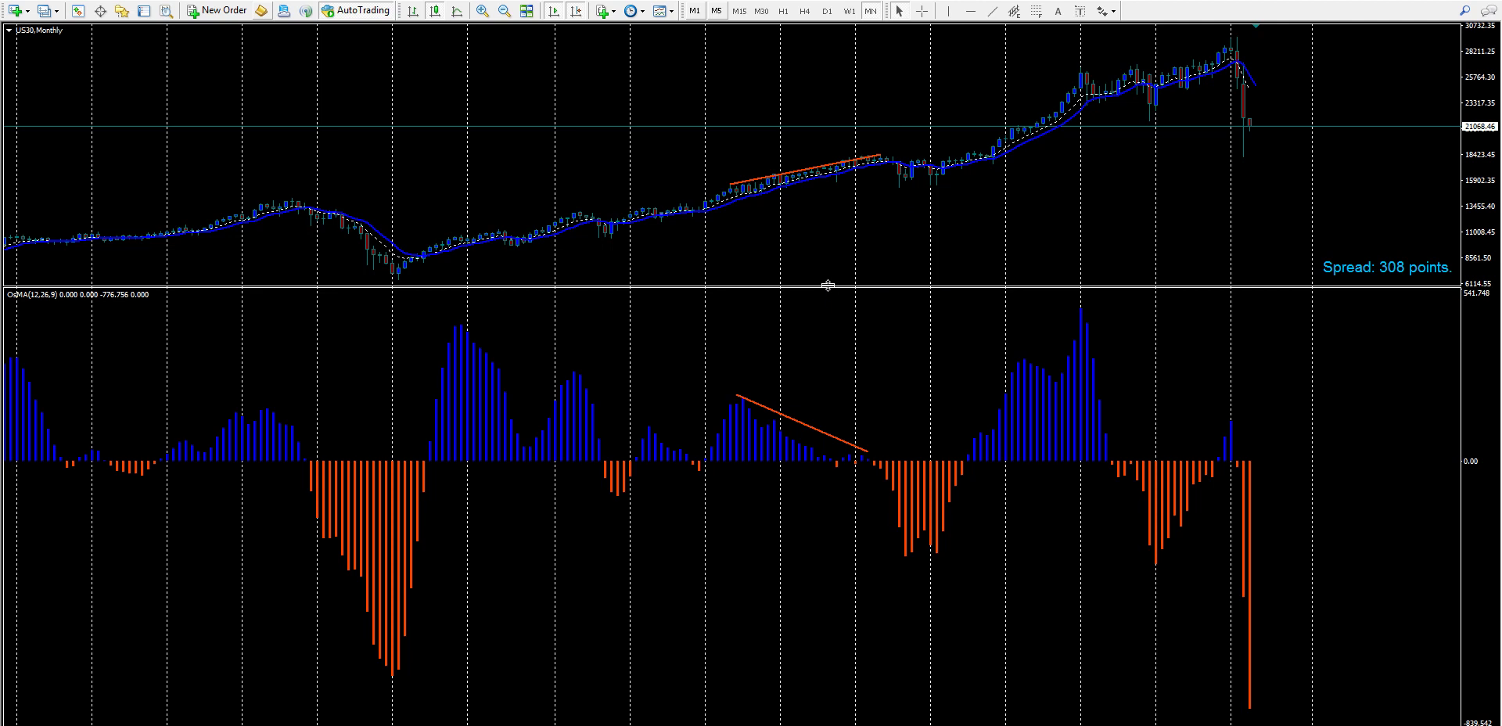
pyautogui.click(482, 11)
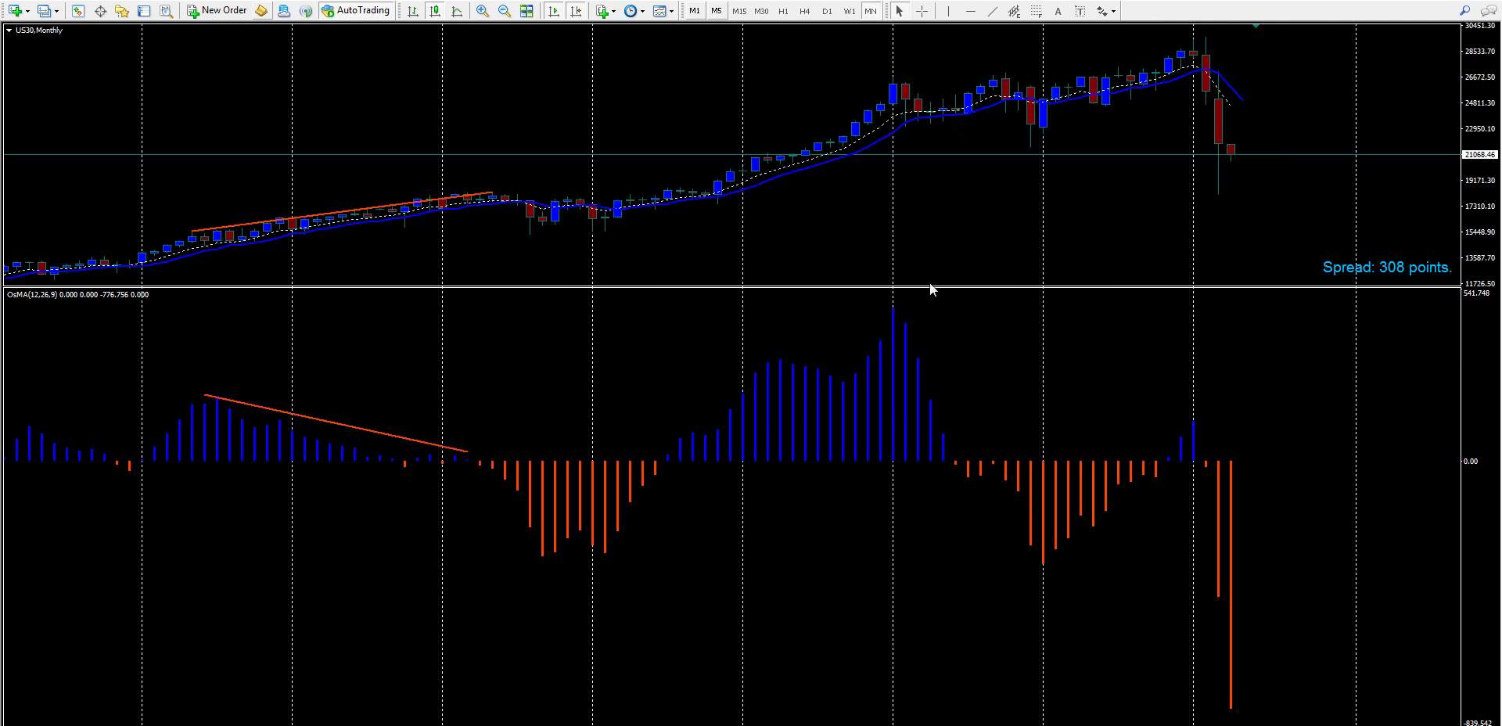
pyautogui.moveTo(932, 287); pyautogui.dragTo(939, 104)
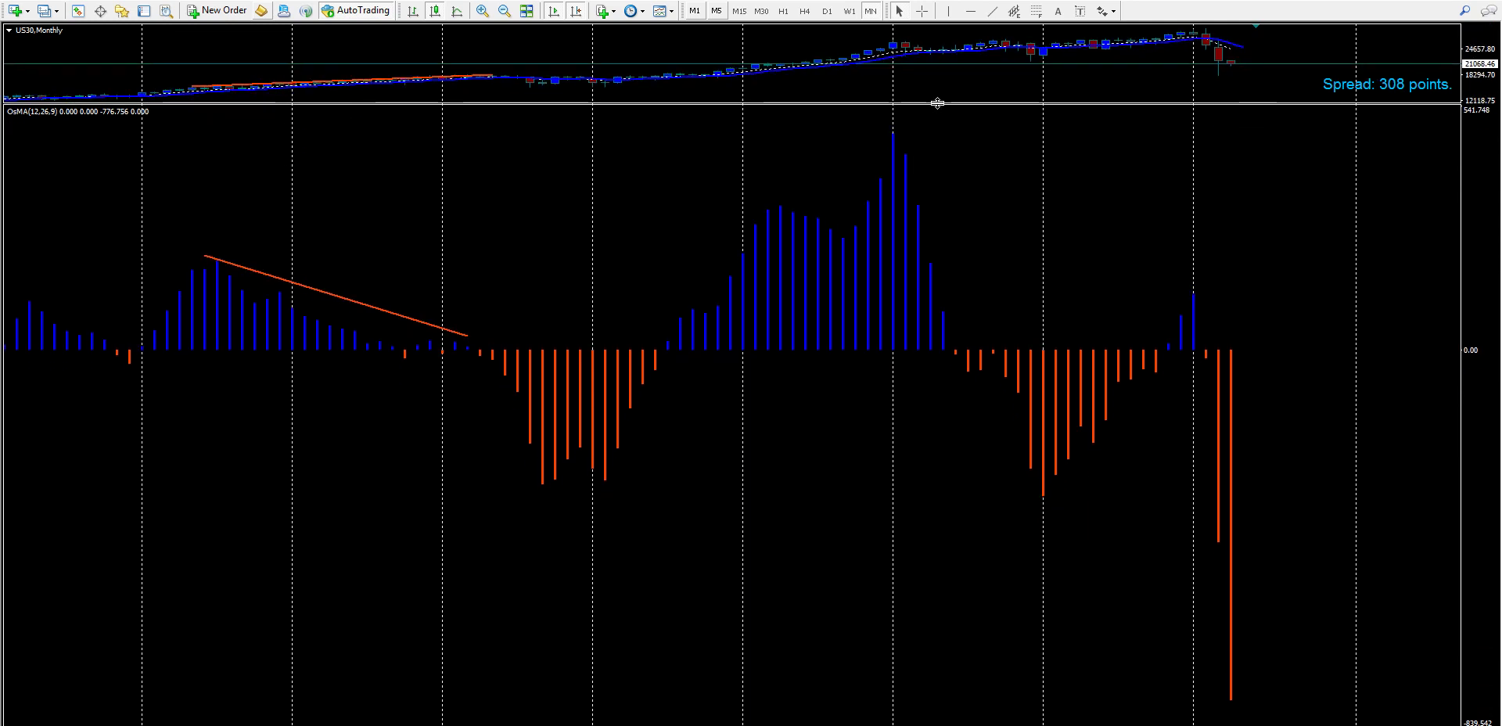
pyautogui.click(992, 14)
pyautogui.moveTo(541, 486); pyautogui.dragTo(605, 481)
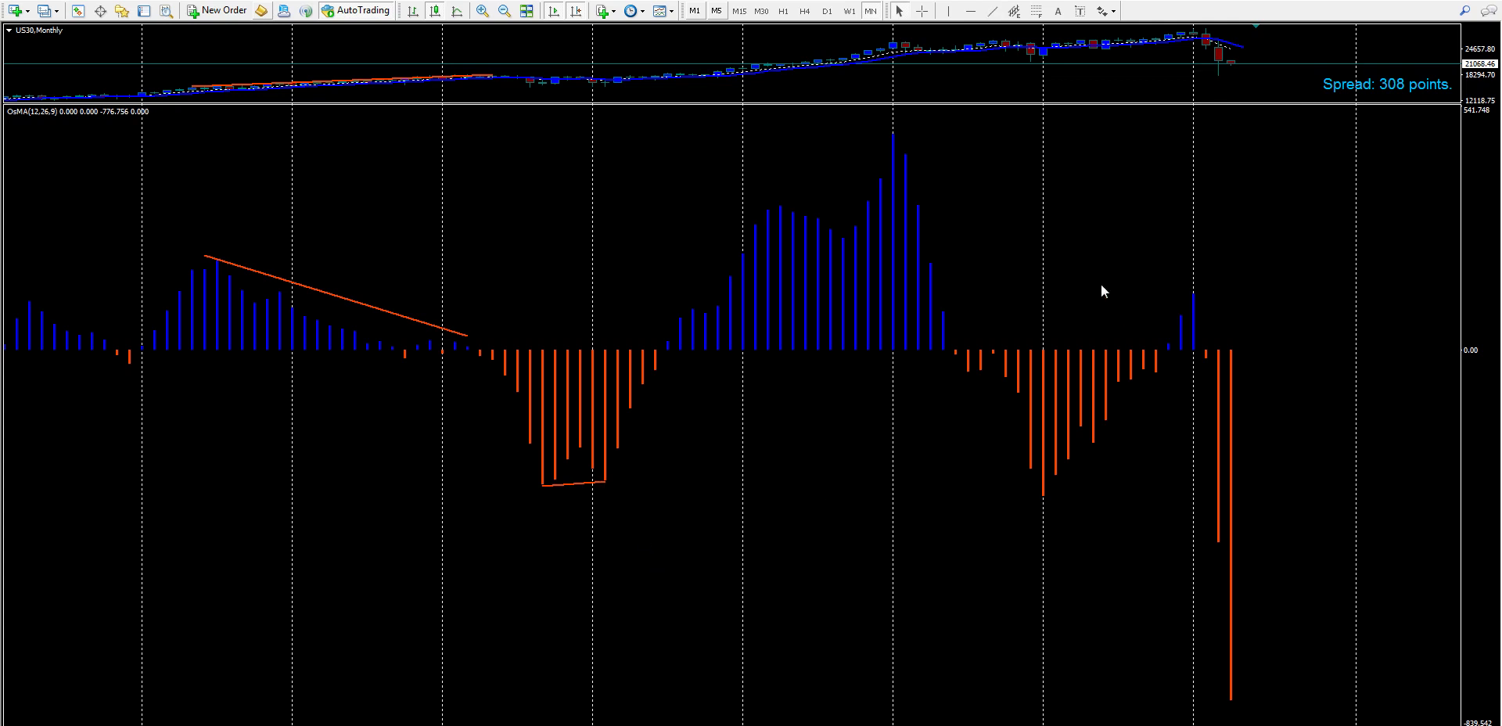
pyautogui.moveTo(973, 104); pyautogui.dragTo(950, 439)
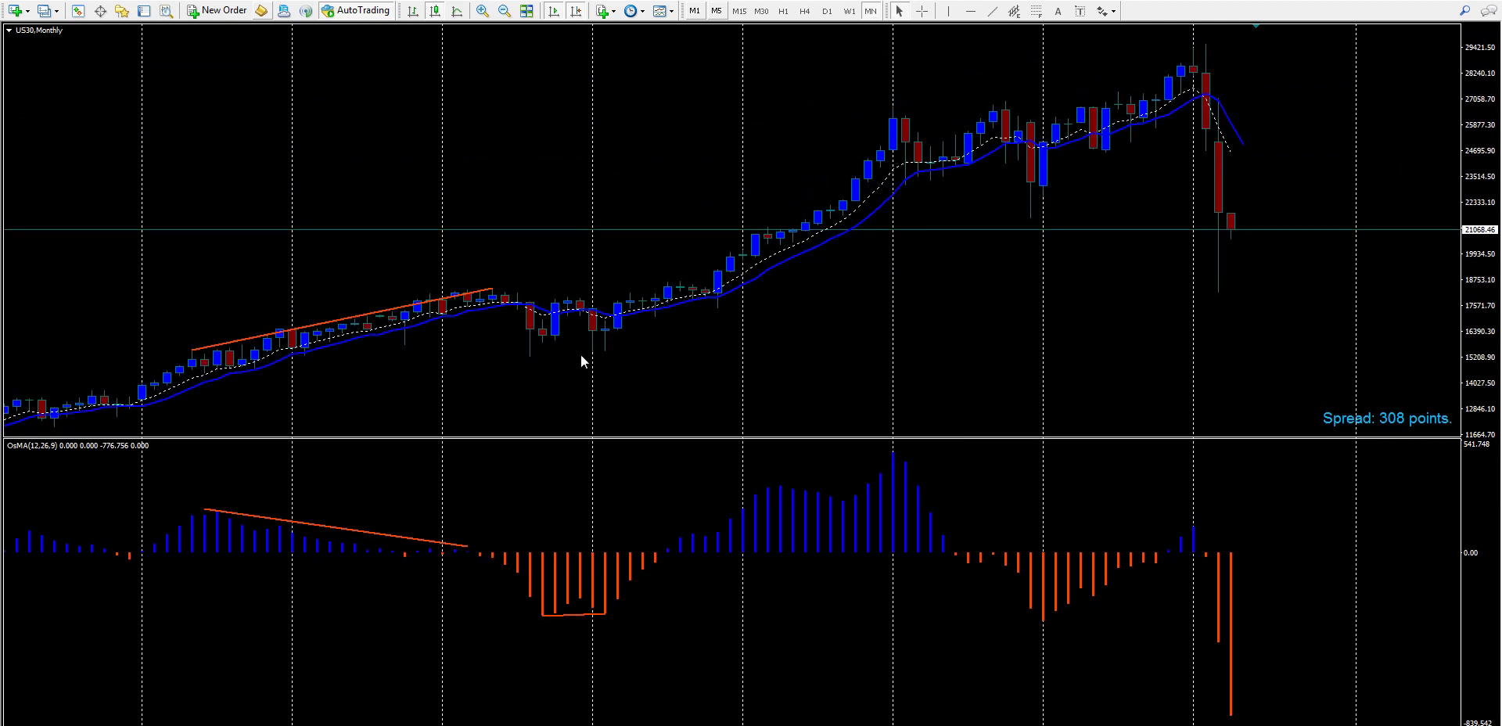
pyautogui.click(992, 11)
pyautogui.moveTo(530, 356); pyautogui.dragTo(605, 352)
# - Measure from the moving averages above the first price low down to the second low on US30 Monthly
pyautogui.middleClick(640, 346)
pyautogui.middleClick(627, 298)
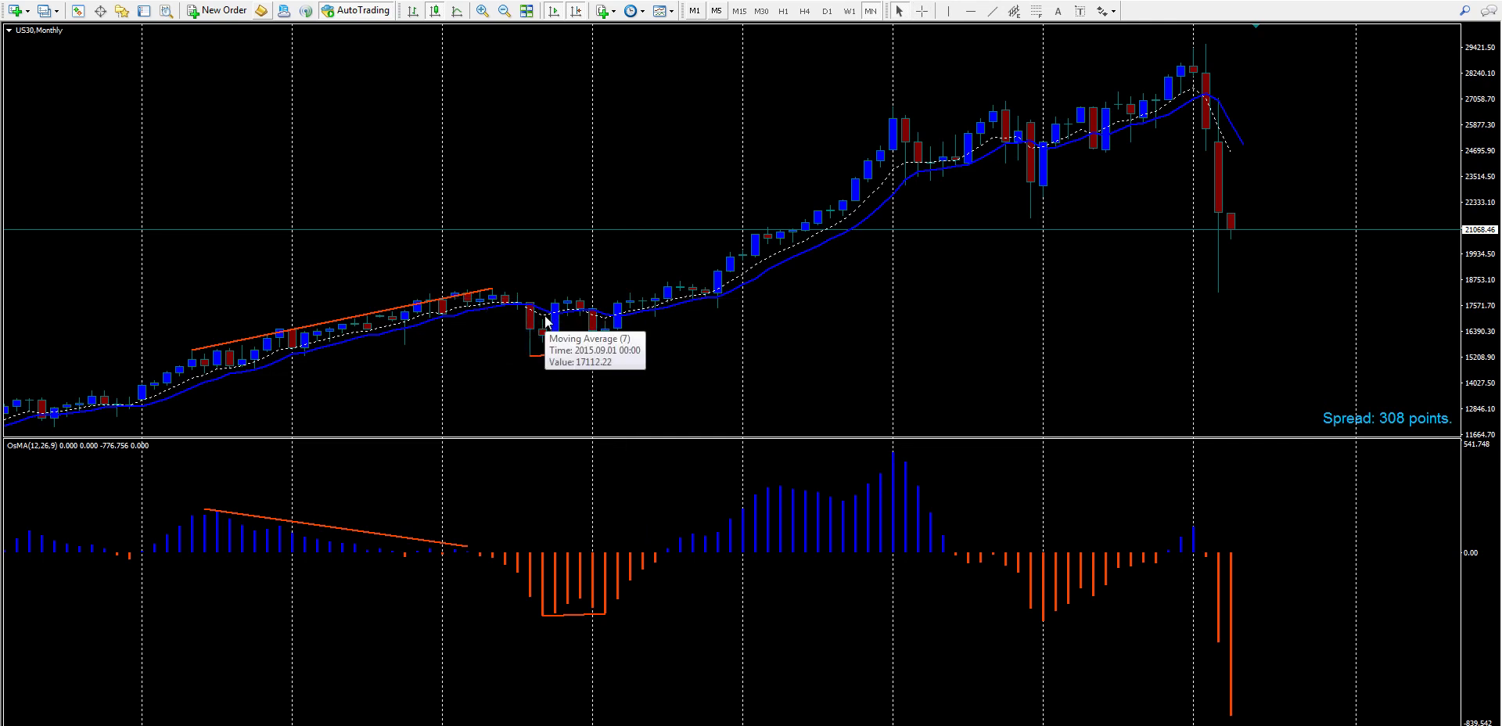
pyautogui.middleClick(550, 313)
pyautogui.moveTo(550, 313); pyautogui.dragTo(595, 342)
pyautogui.moveTo(600, 354); pyautogui.dragTo(599, 352)
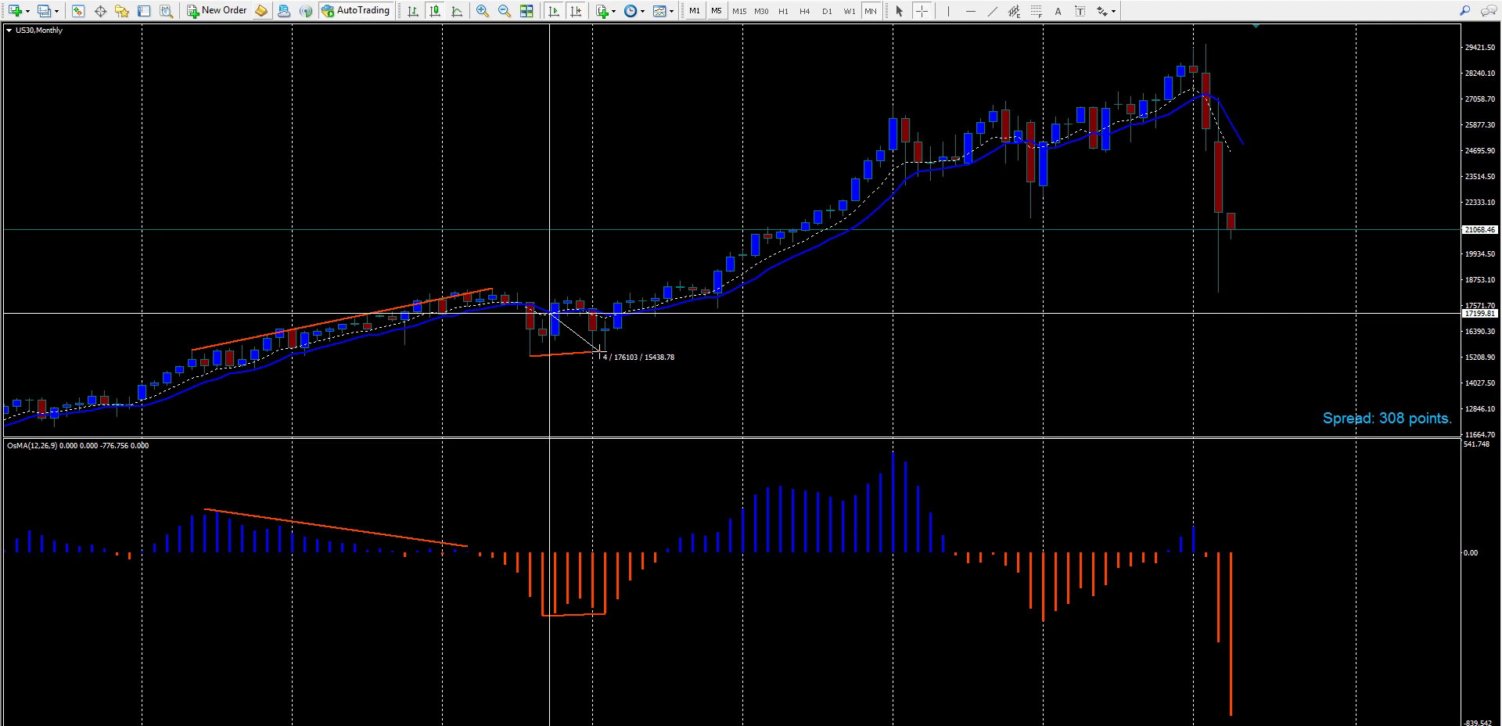
pyautogui.moveTo(599, 352); pyautogui.dragTo(604, 348)
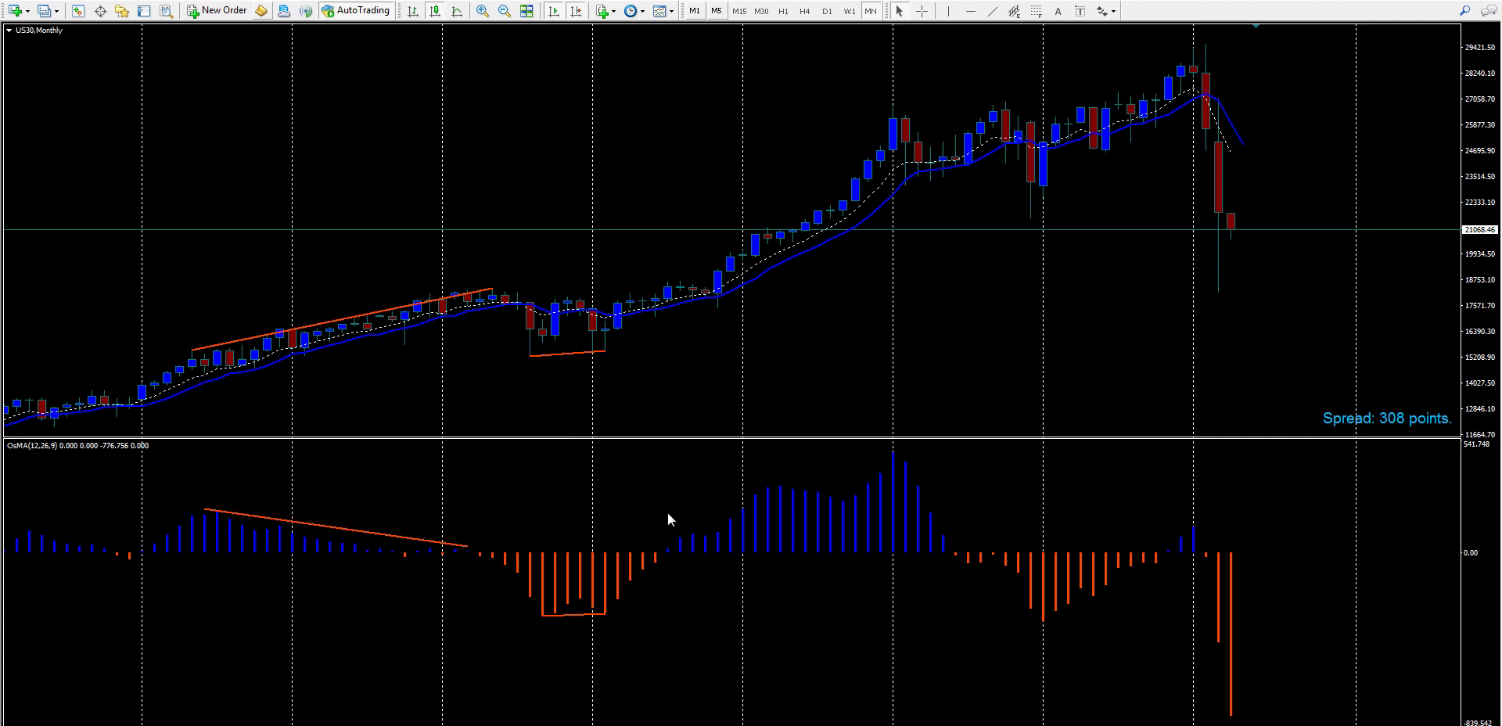
# - Measure the US30 rally from the bullish breakout candle up to the all-time high
pyautogui.hotkey('ctrl', 'f')
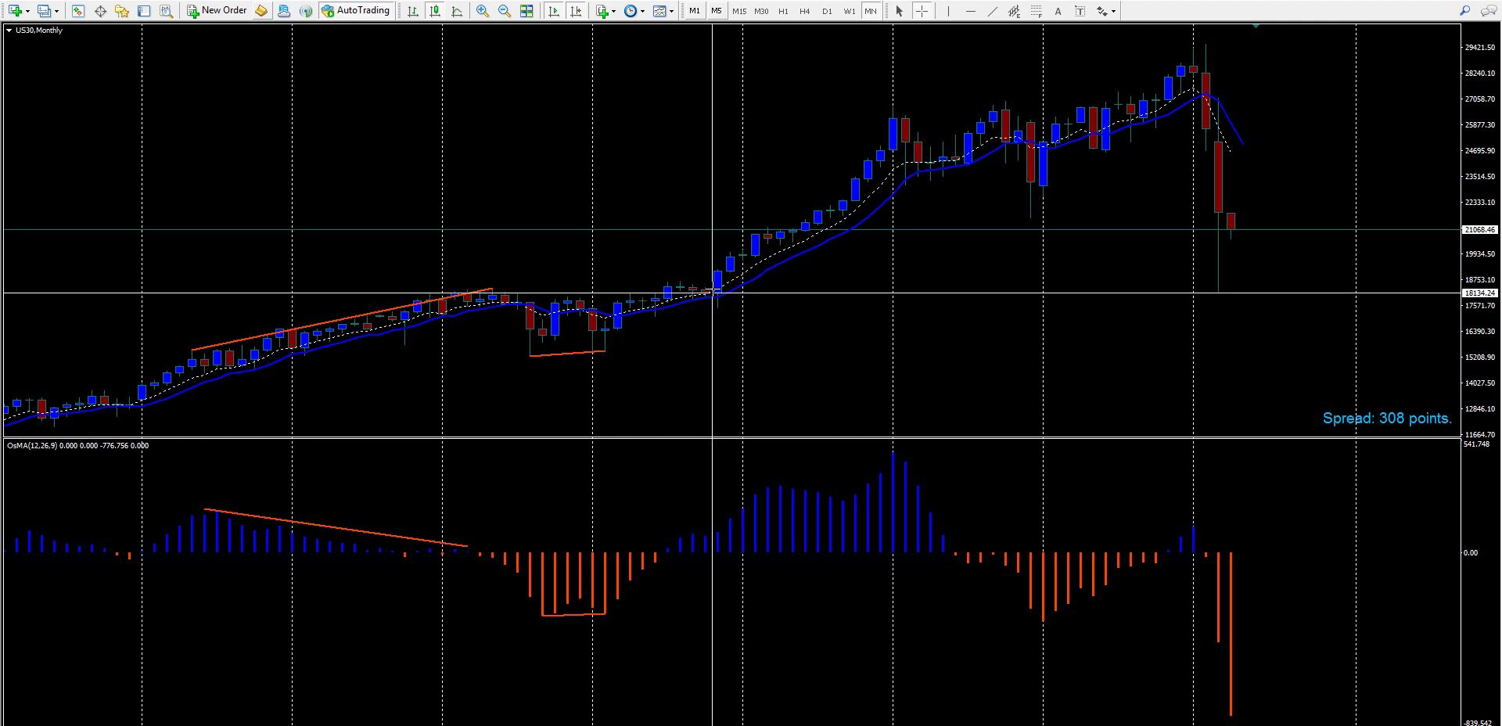
pyautogui.moveTo(698, 268); pyautogui.dragTo(1202, 47)
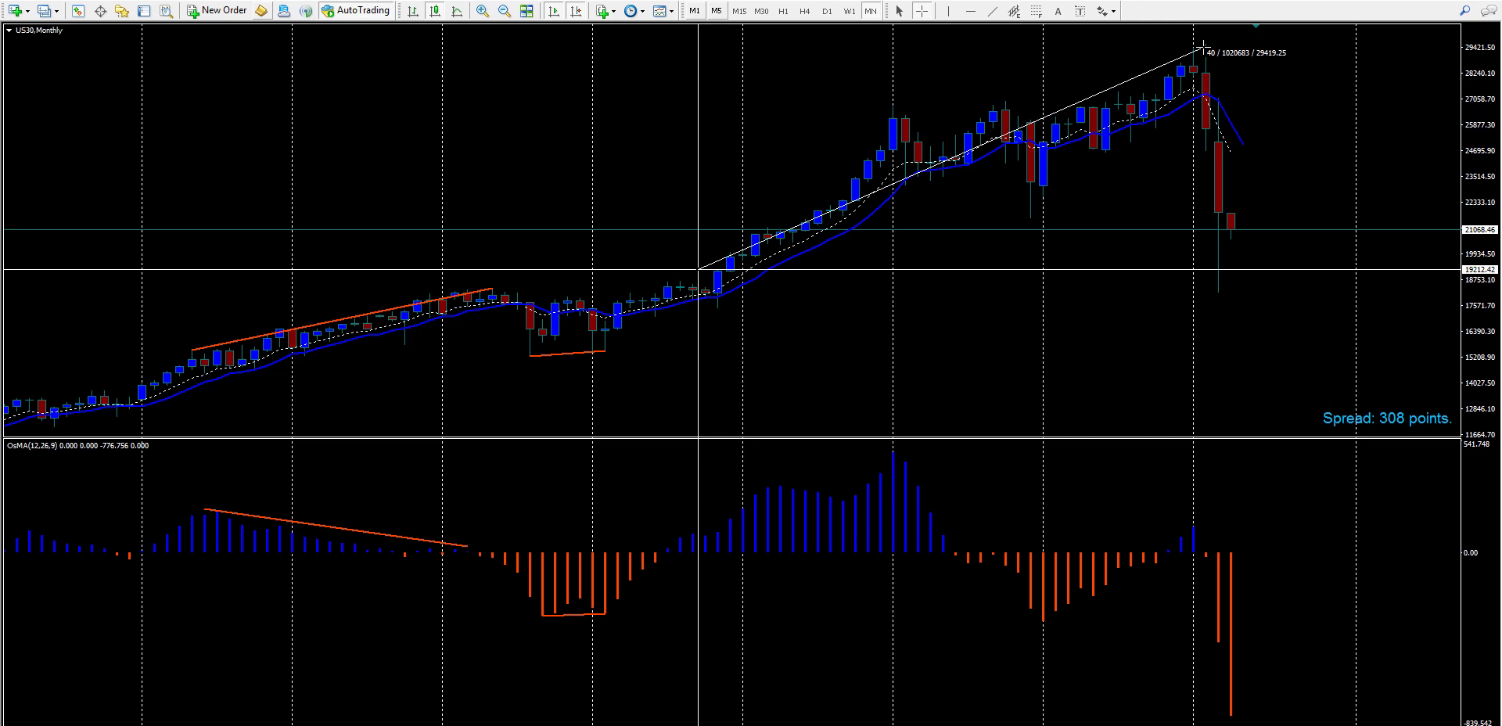
pyautogui.moveTo(1203, 47); pyautogui.dragTo(1202, 48)
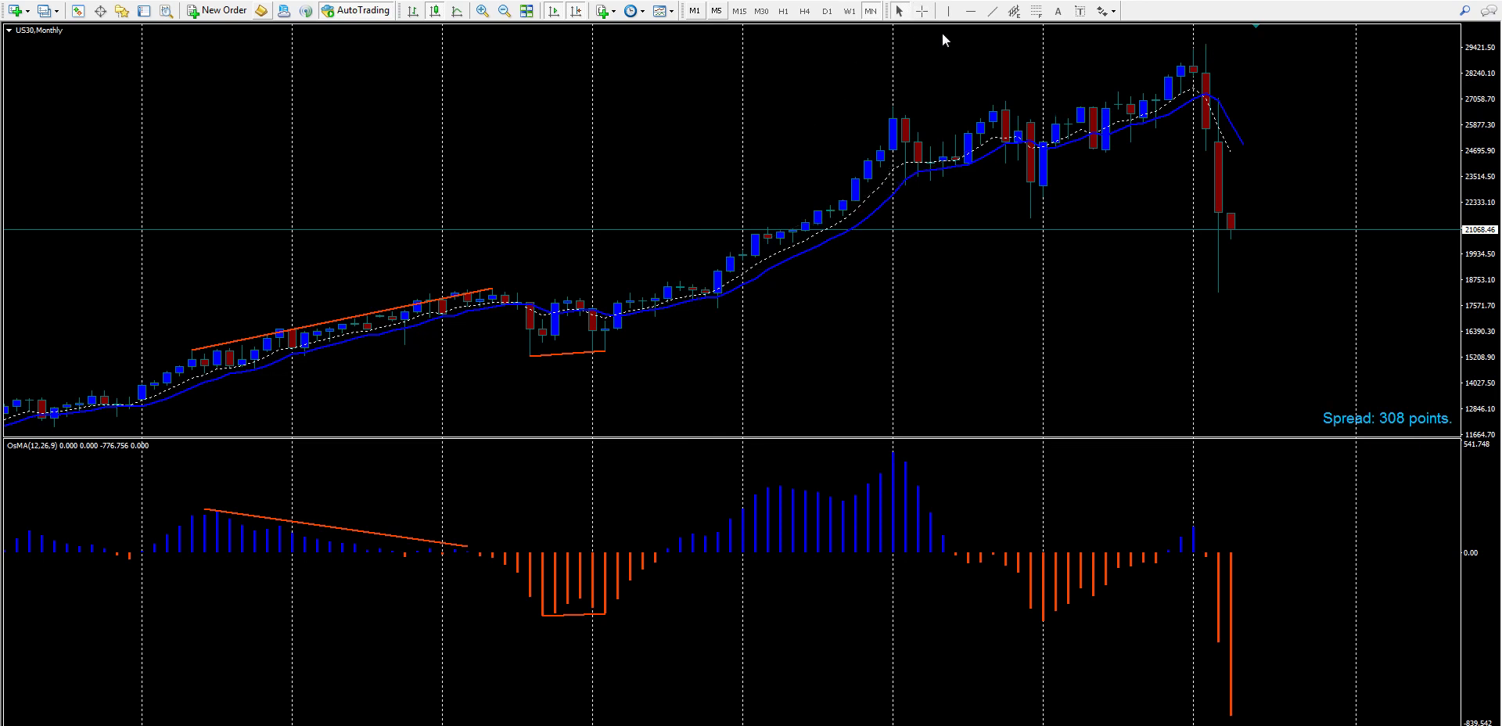
# - Draw divergence trendlines from the prior major price peak to the all-time high and across the matching falling OsMA peaks
pyautogui.click(992, 11)
pyautogui.moveTo(892, 106); pyautogui.dragTo(1206, 45)
pyautogui.click(992, 11)
pyautogui.moveTo(893, 454); pyautogui.dragTo(1193, 530)
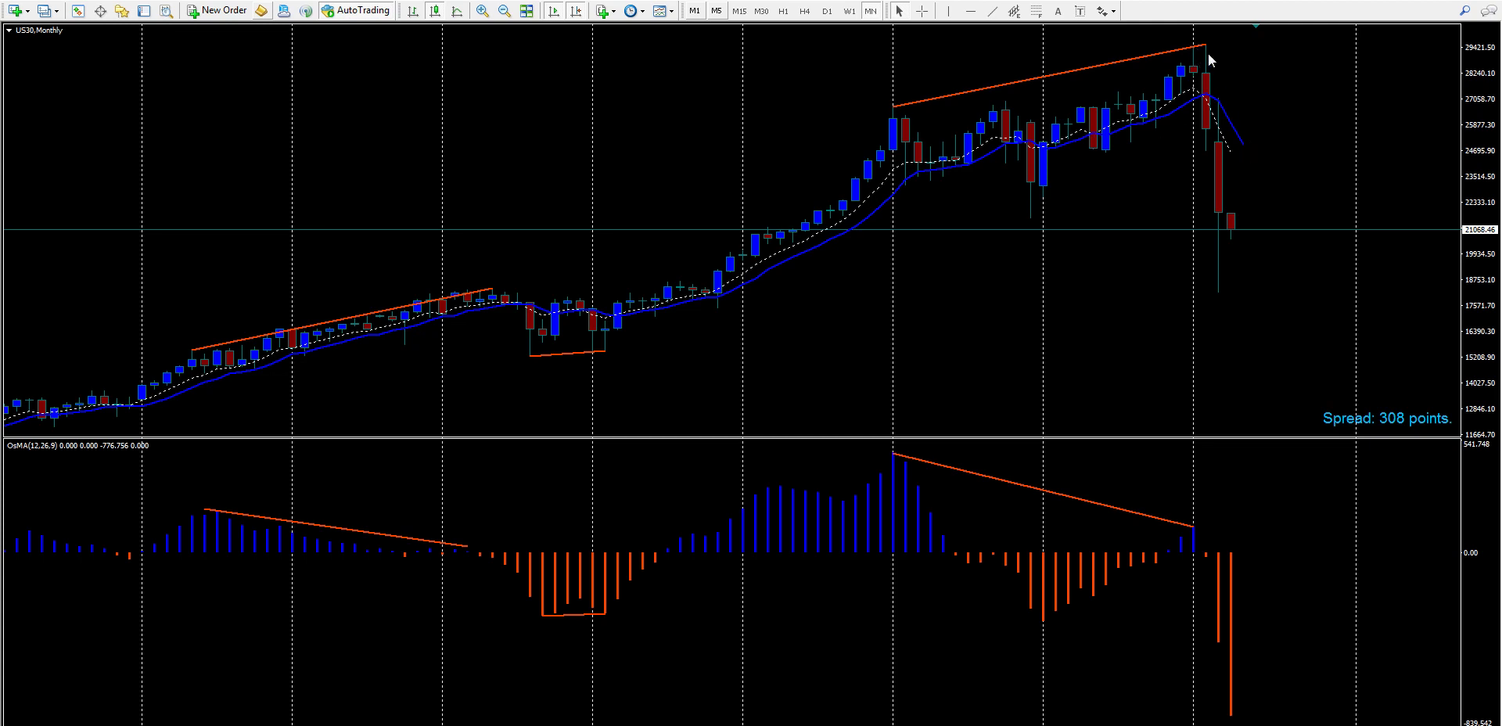
# - Measure the US30 decline from the bearish entry level after the all-time high down to the crash low
pyautogui.middleClick(1311, 149)
pyautogui.moveTo(1171, 140); pyautogui.dragTo(1226, 290)
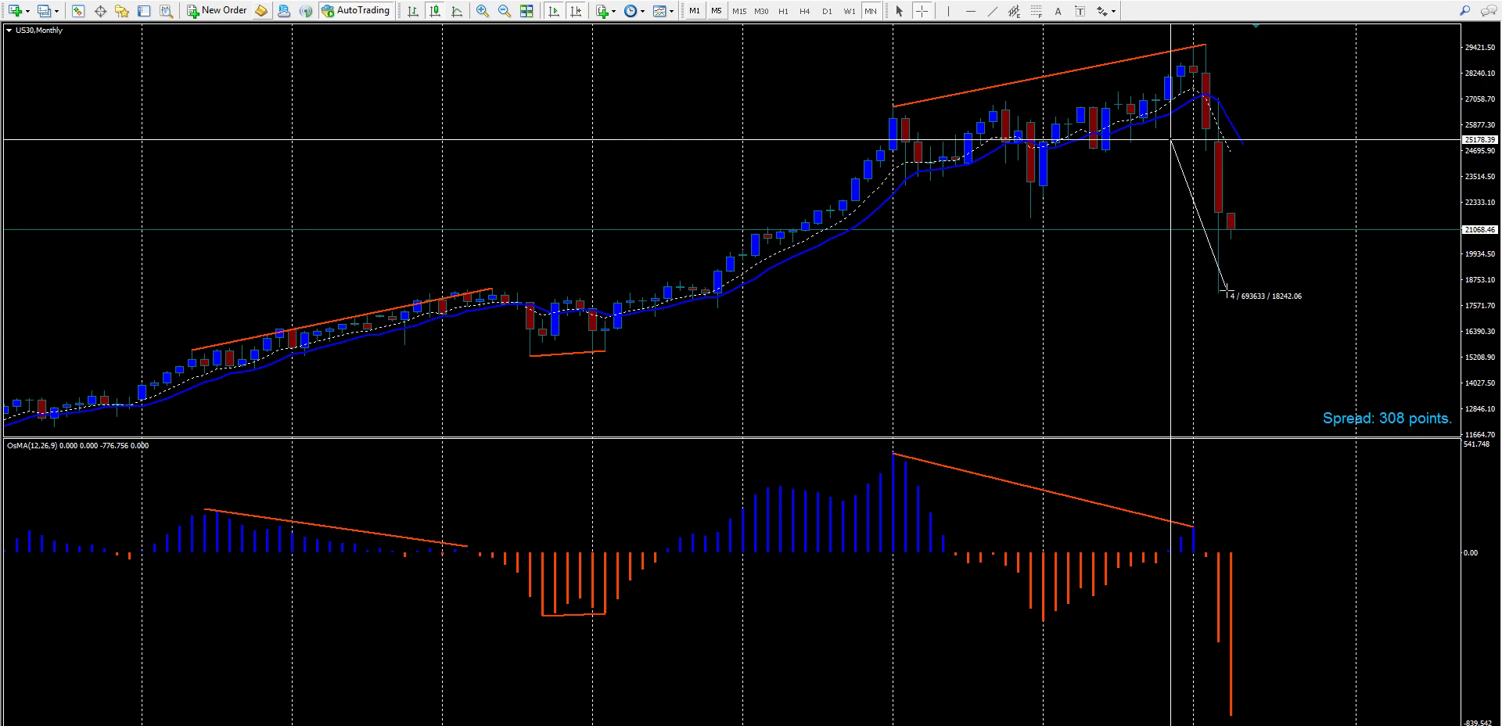
pyautogui.moveTo(1225, 290); pyautogui.dragTo(1225, 290)
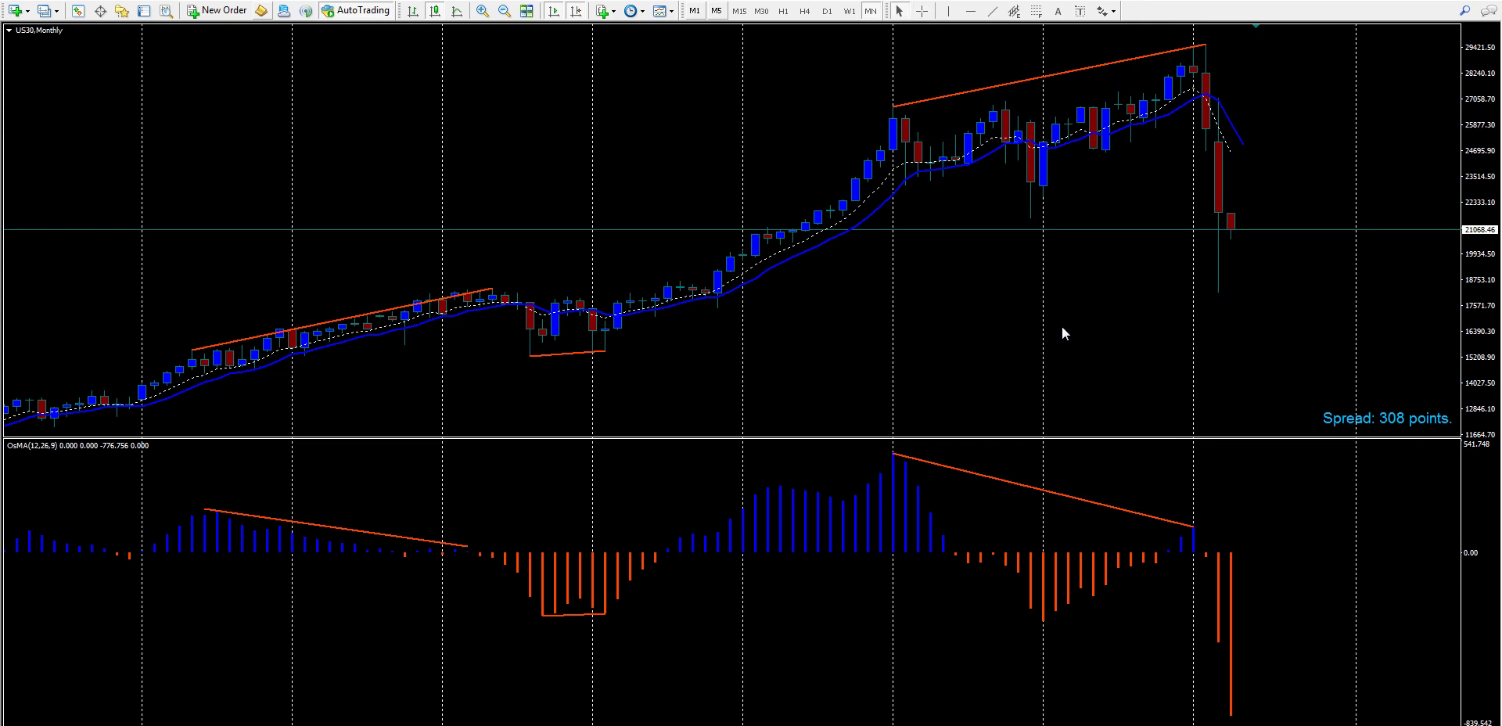